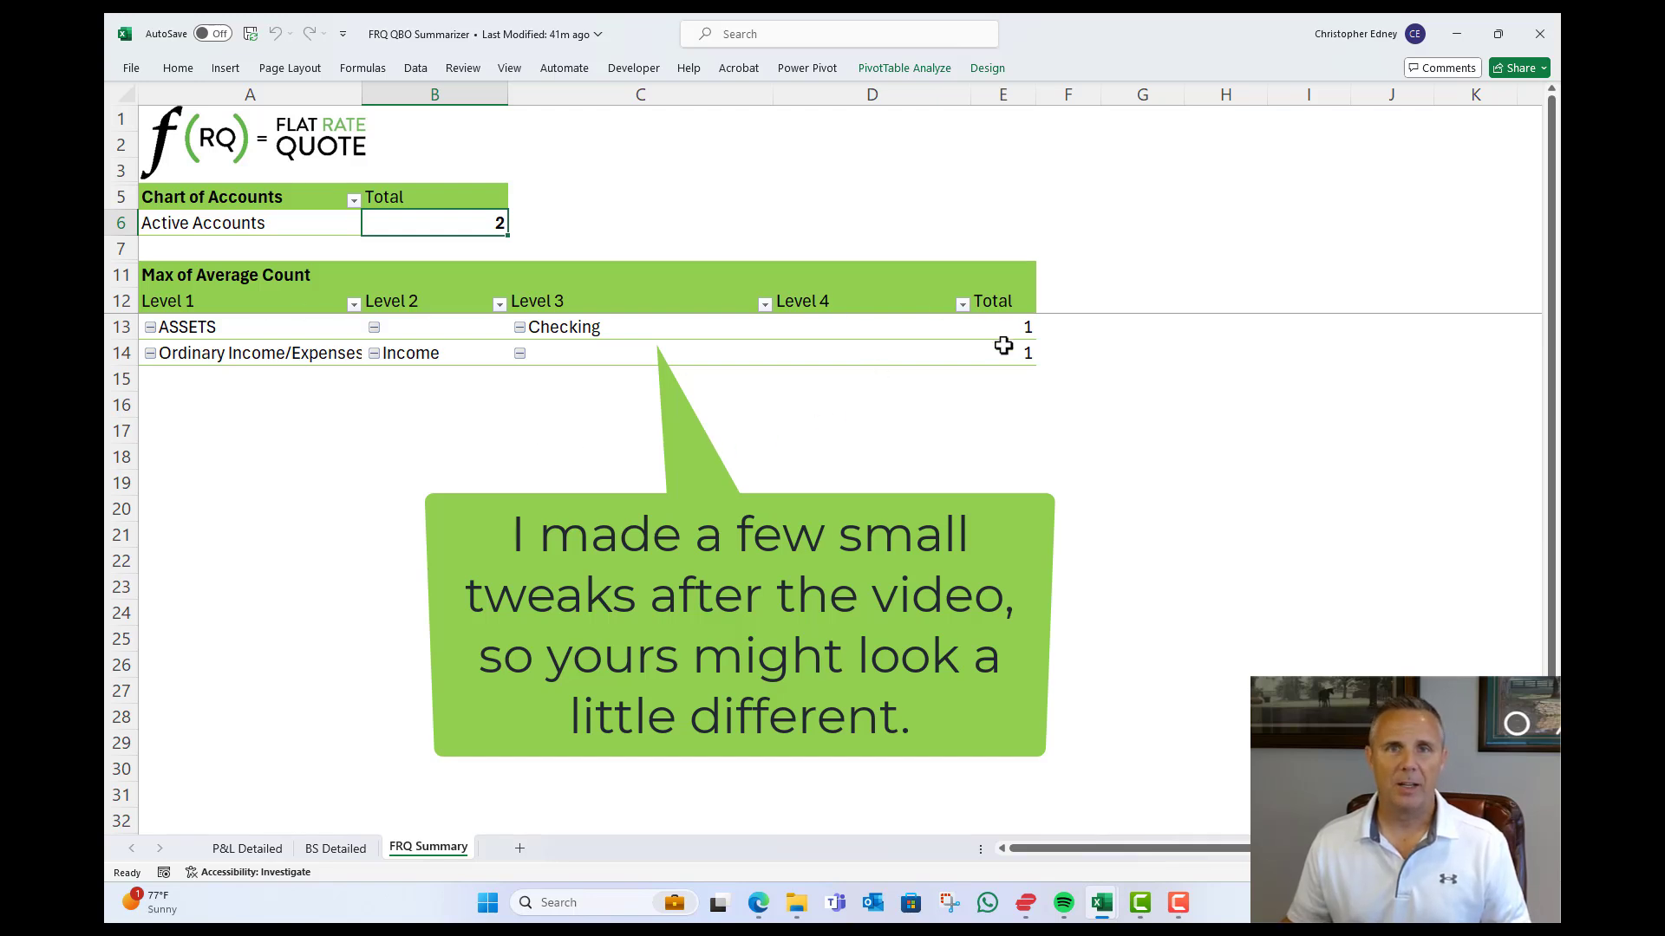
# Step: Review the FRQ Summary sheet's Level 1 rows, their Total values and the Active Accounts total
pyautogui.moveTo(1003, 346)
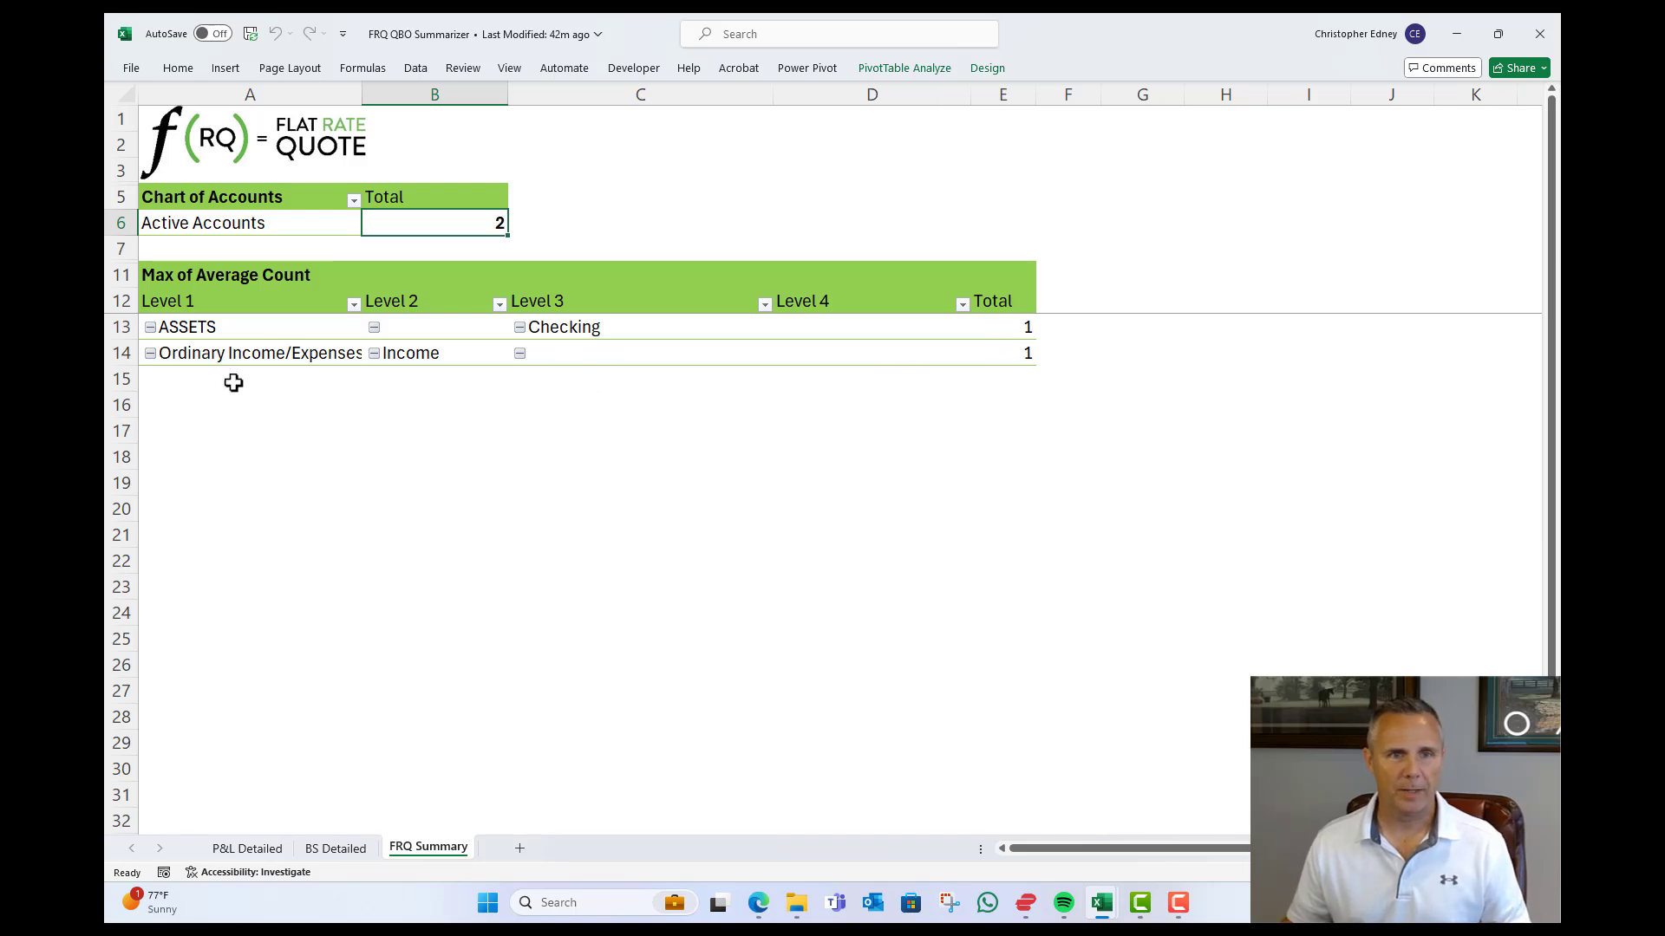
pyautogui.click(217, 335)
pyautogui.click(1024, 332)
pyautogui.click(1005, 357)
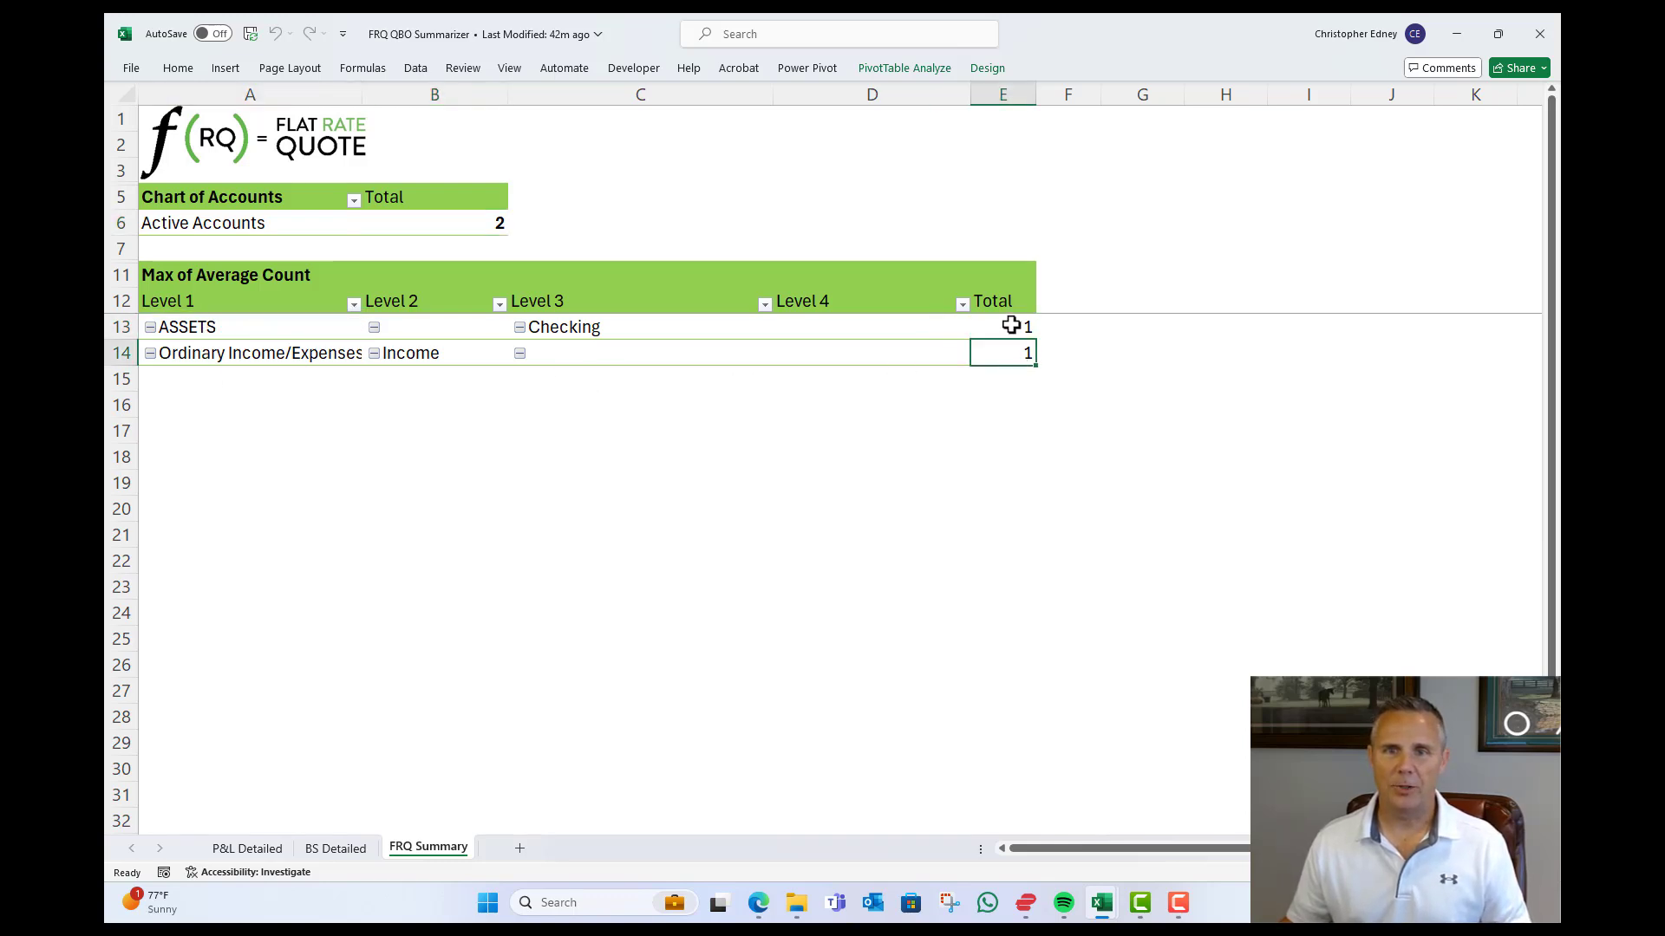
pyautogui.moveTo(1012, 326); pyautogui.dragTo(1013, 346)
pyautogui.click(471, 226)
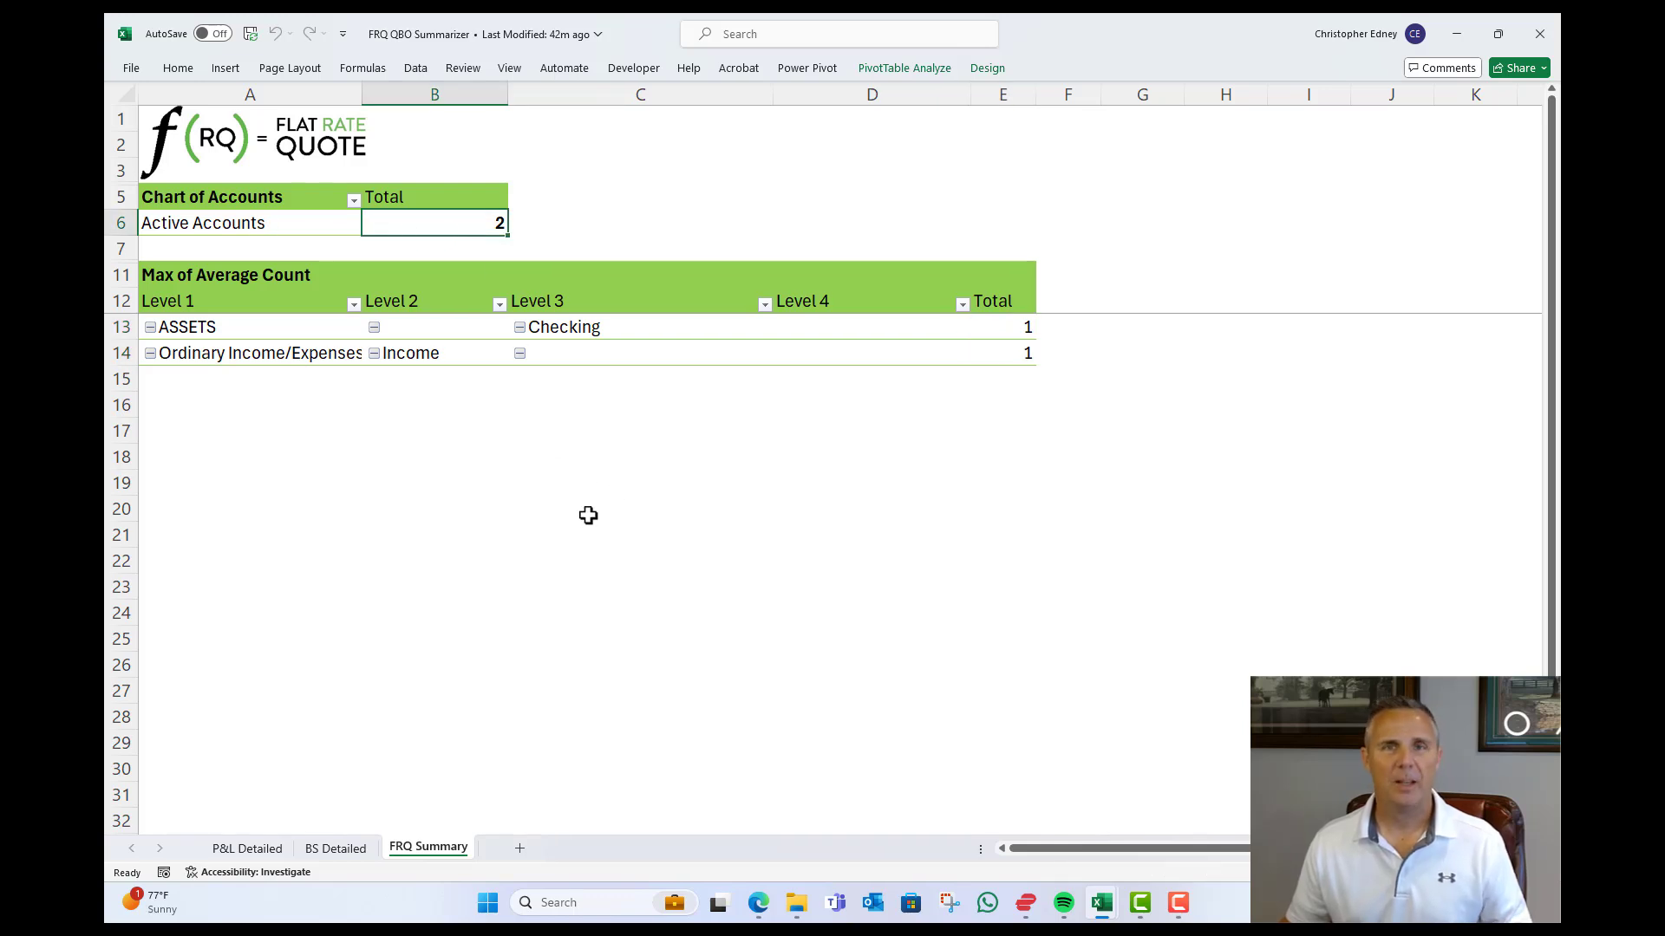
# Step: In the 12-month Balance Sheet Detail workbook, copy all data from the ASSETS row down, leaving out the timestamp footer row
pyautogui.click(246, 850)
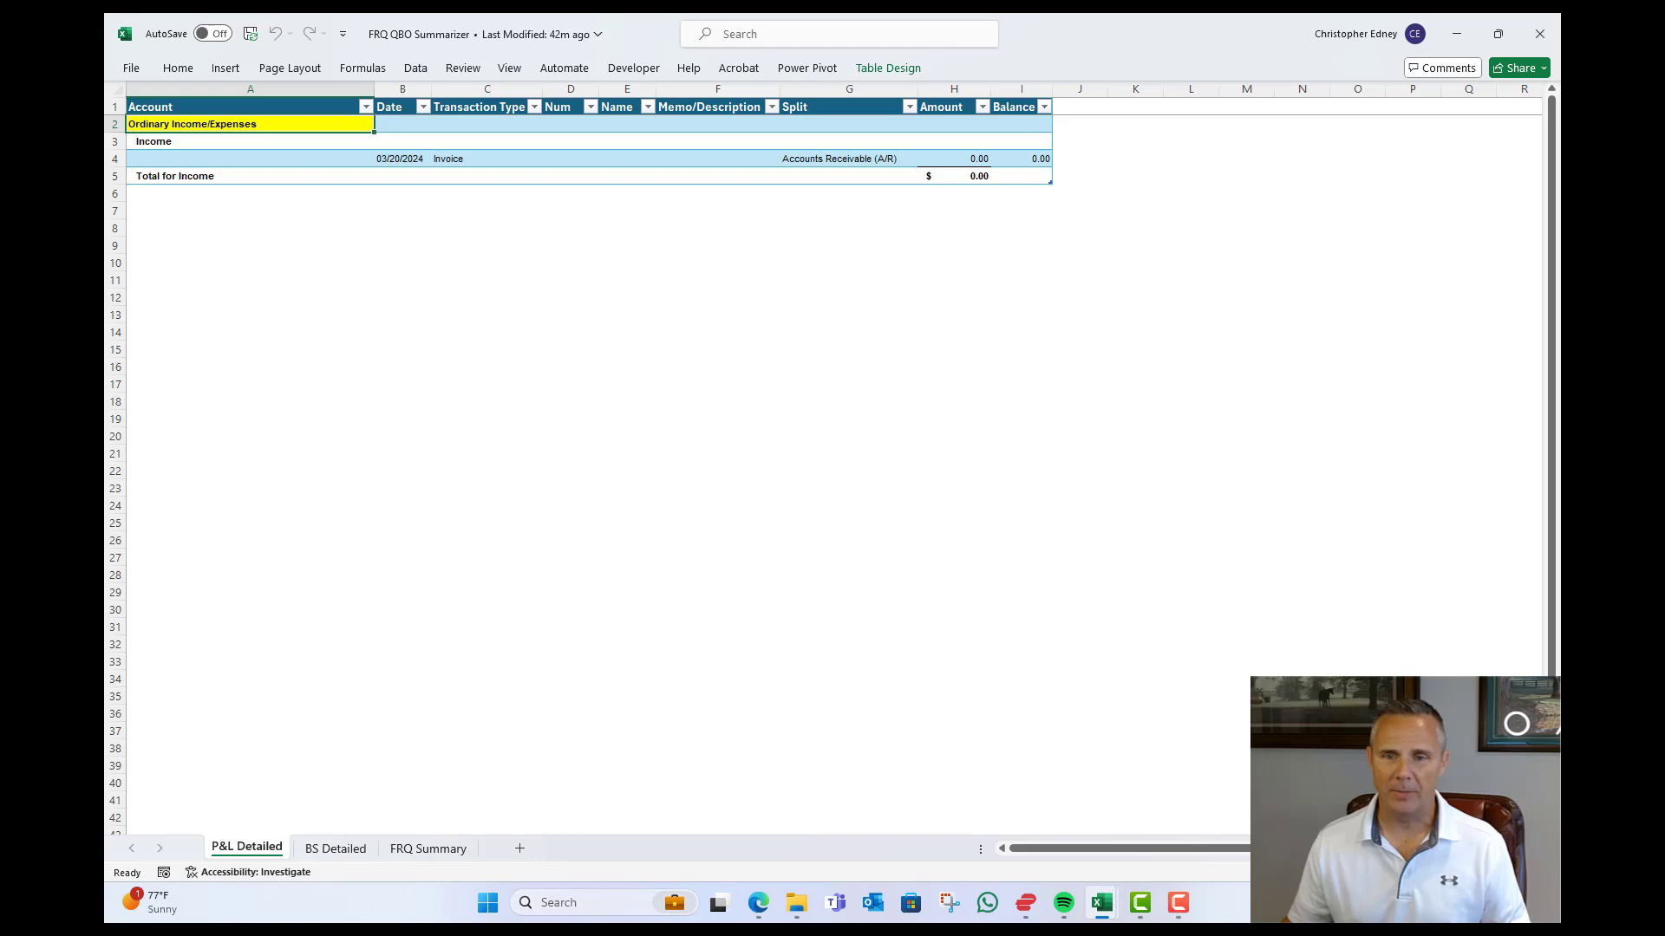
pyautogui.moveTo(1102, 904)
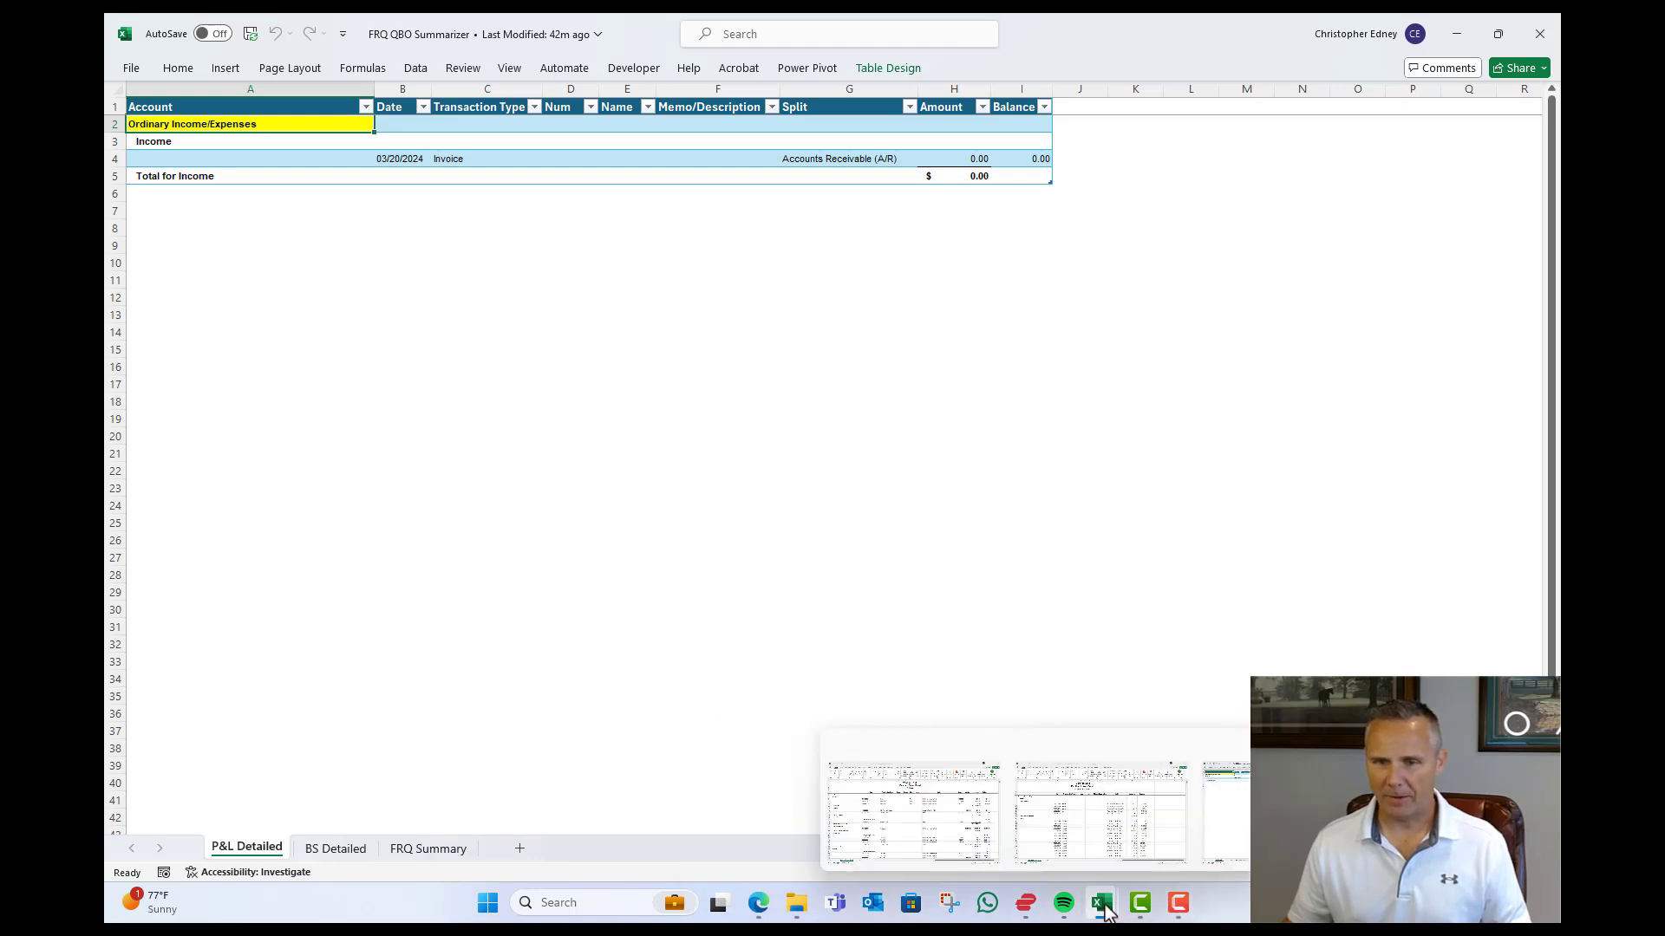
pyautogui.click(927, 796)
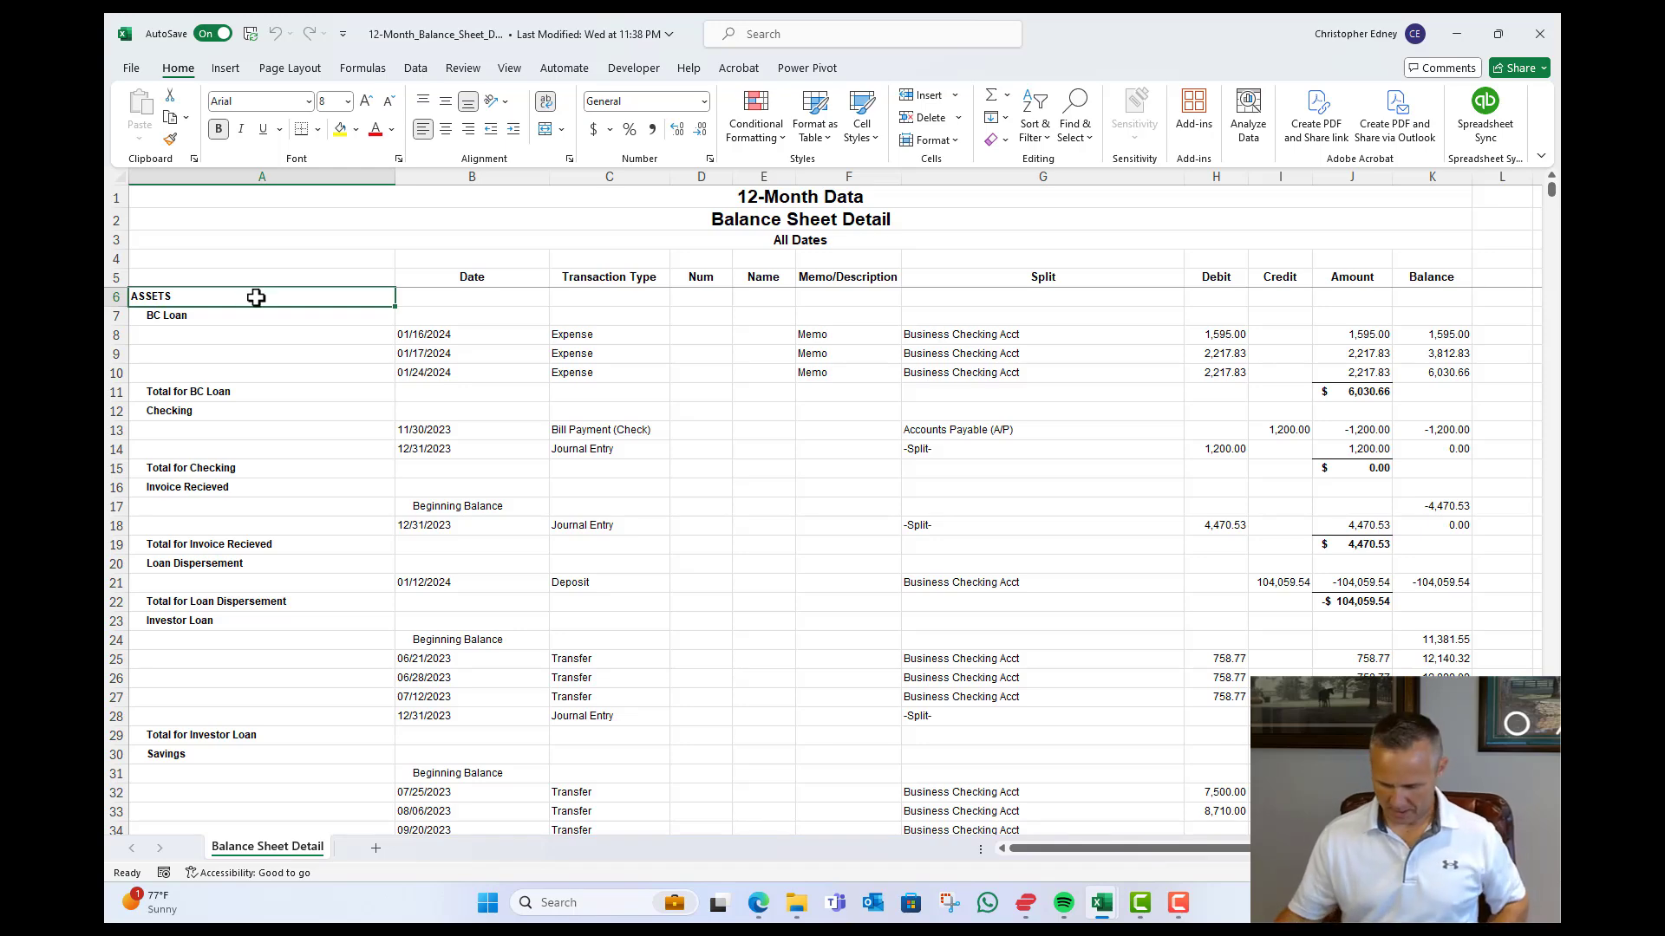
pyautogui.hotkey('ctrl', 'shift', 'End')
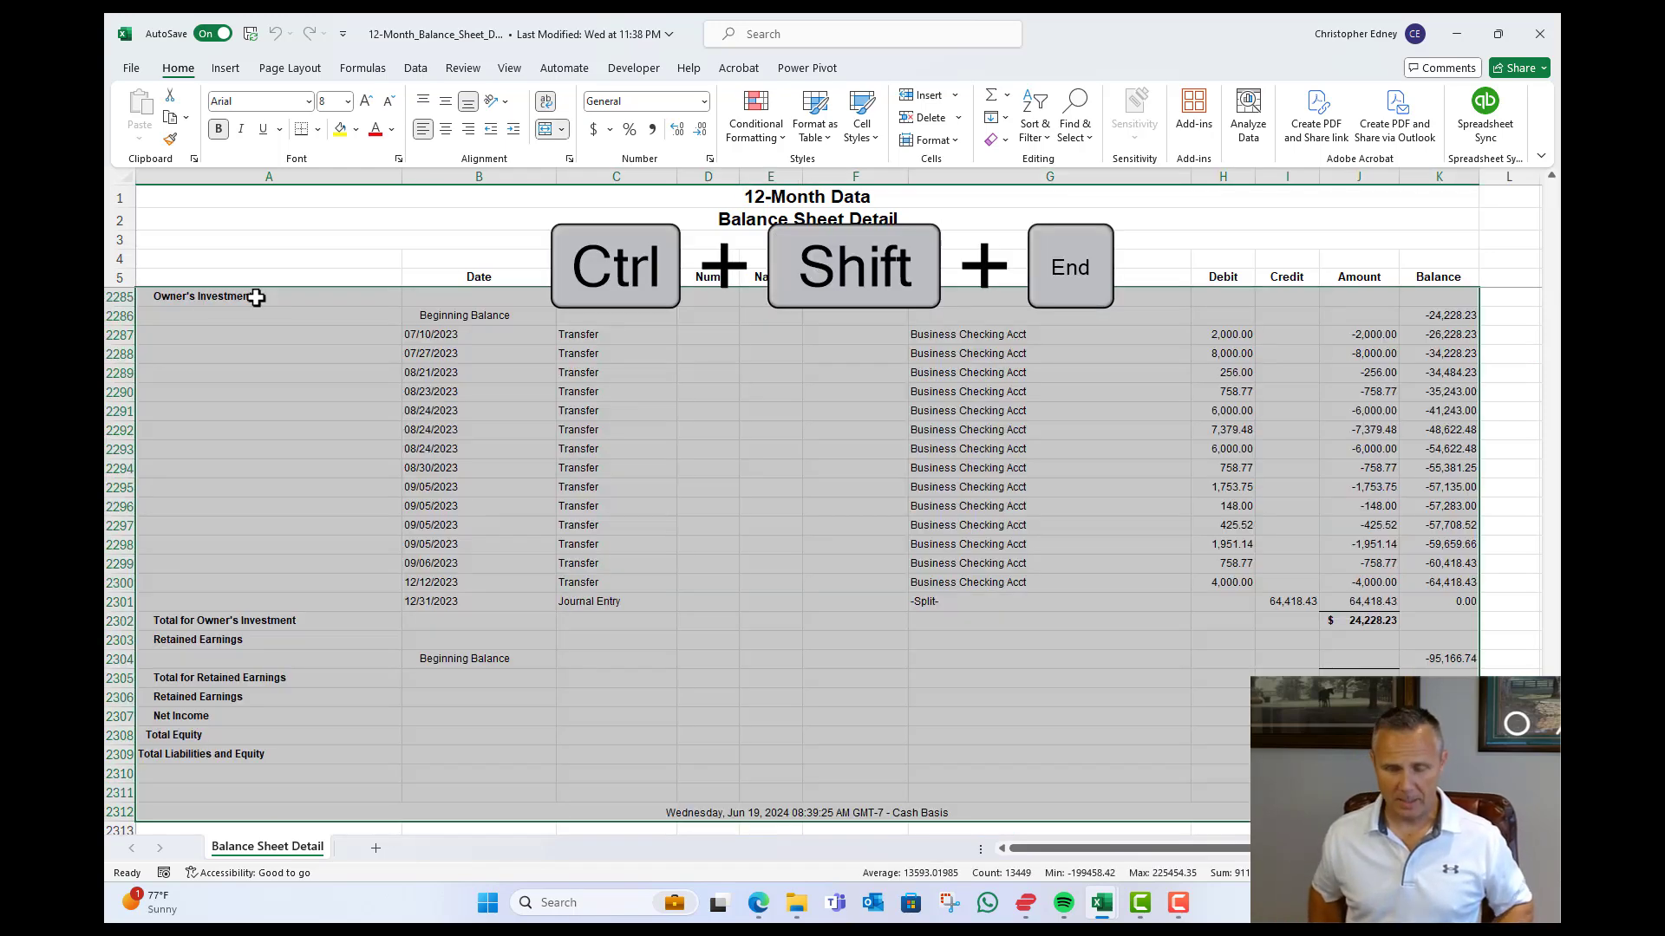
pyautogui.hotkey('shift', 'Up')
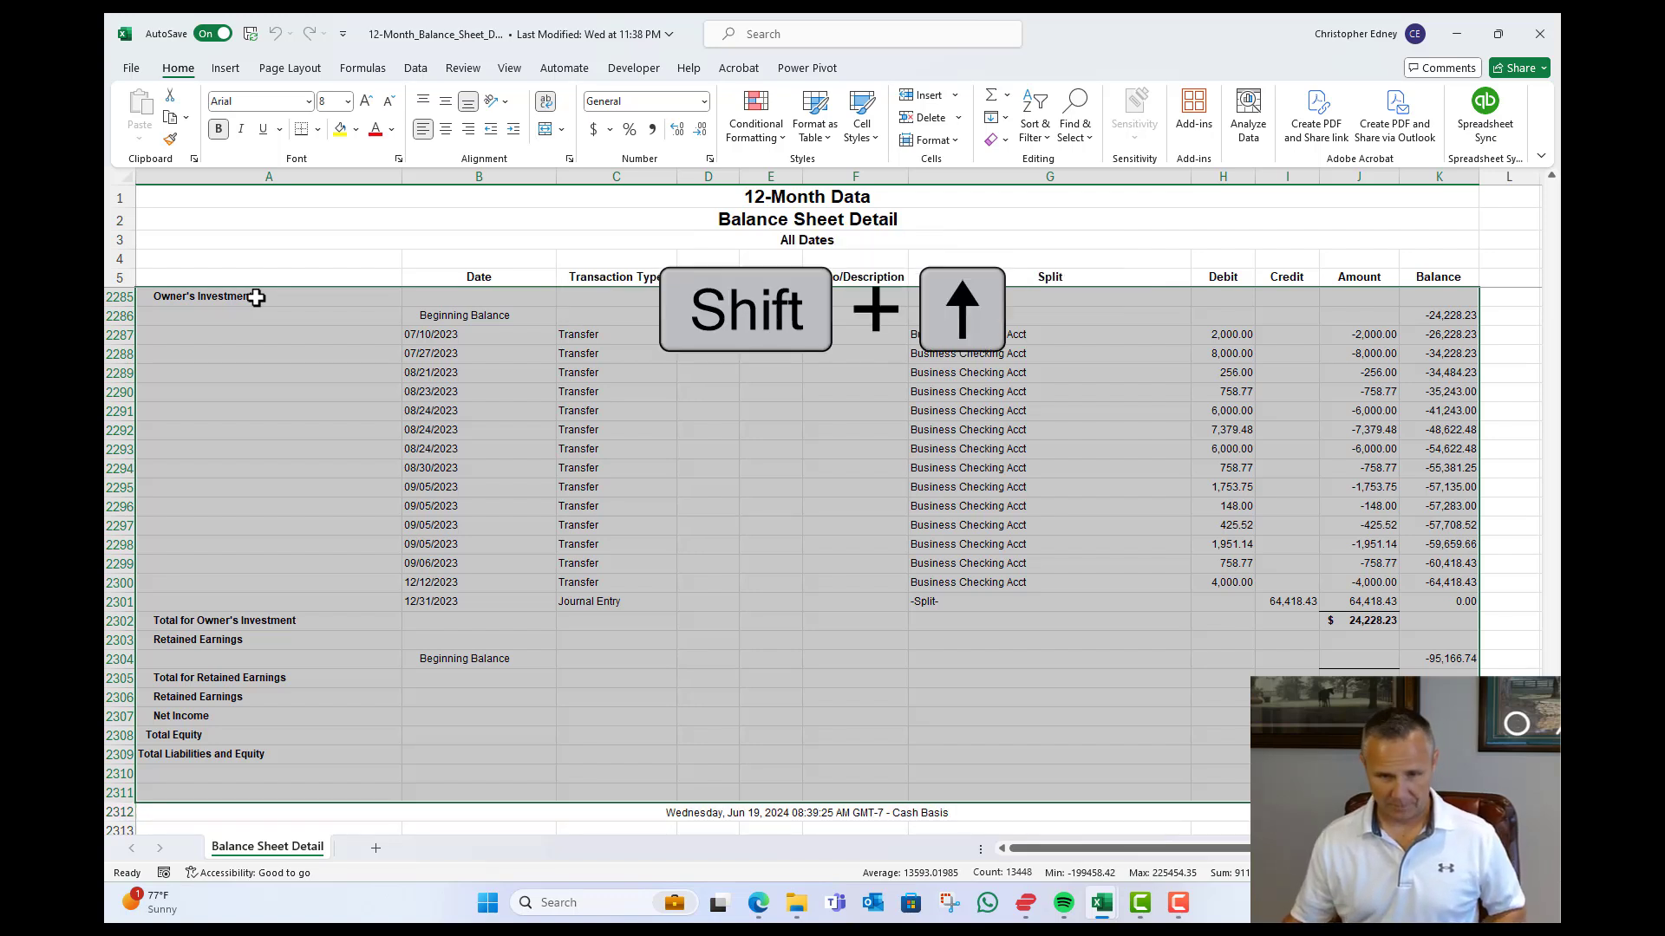
pyautogui.hotkey('ctrl', 'q')
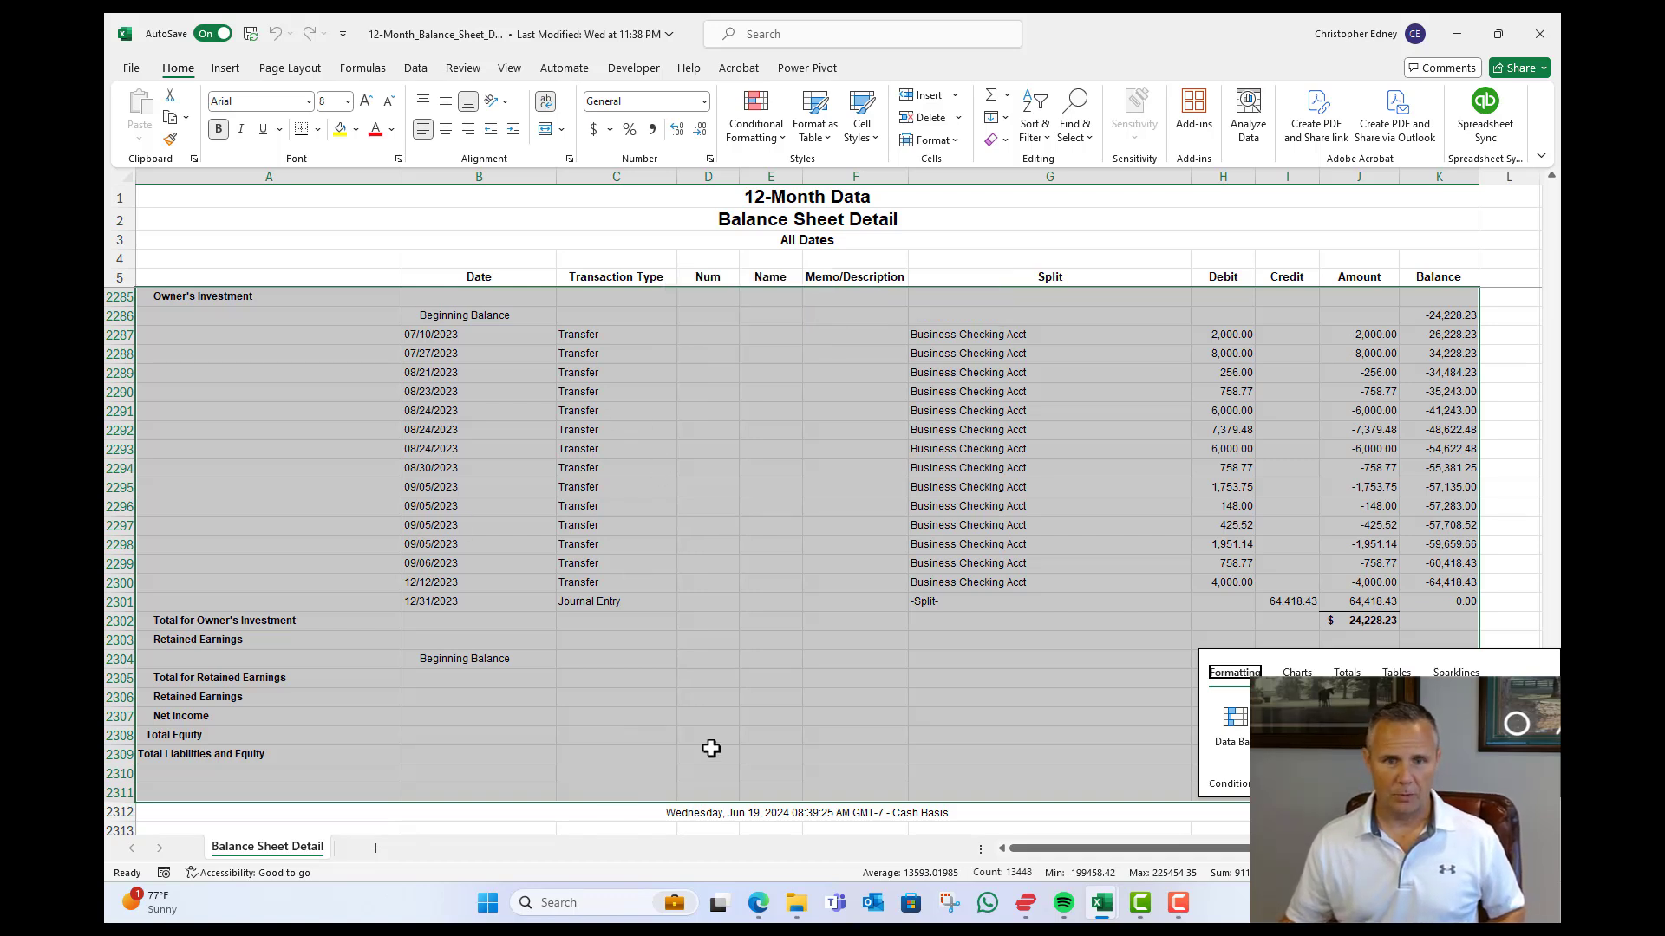
pyautogui.hotkey('ctrl', 'c')
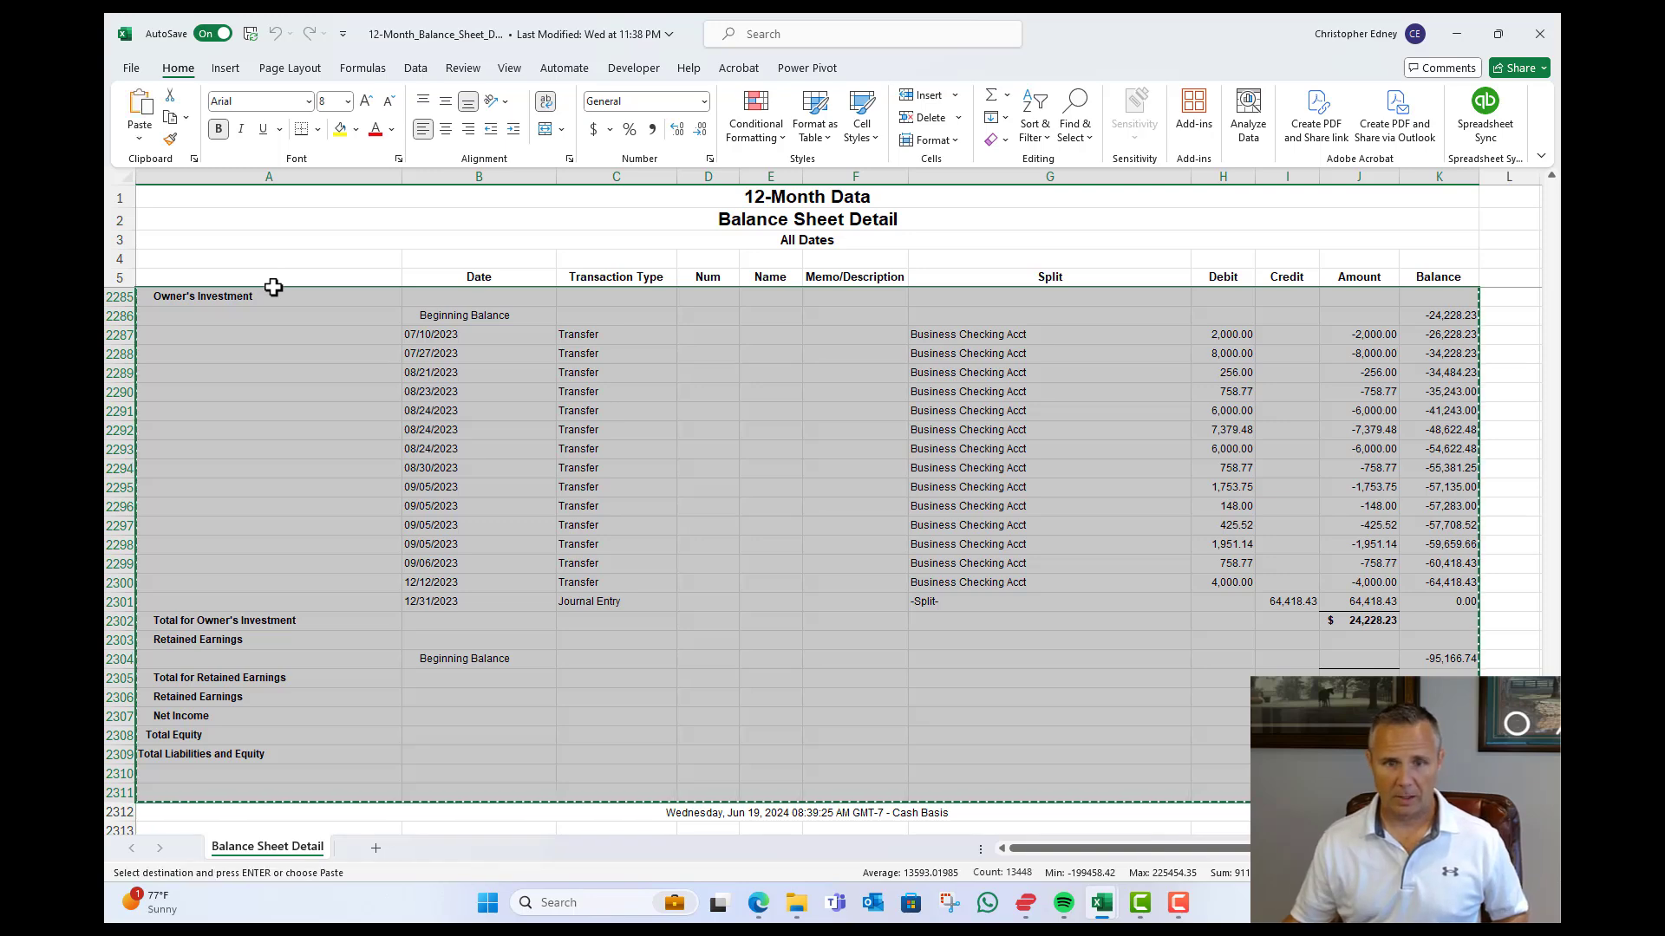
# Step: Paste the copied balance sheet data over the sample rows on the BS Detailed sheet of FRQ QBO Summarizer, starting at the ASSETS cell
pyautogui.hotkey('ctrl', 'Tab')
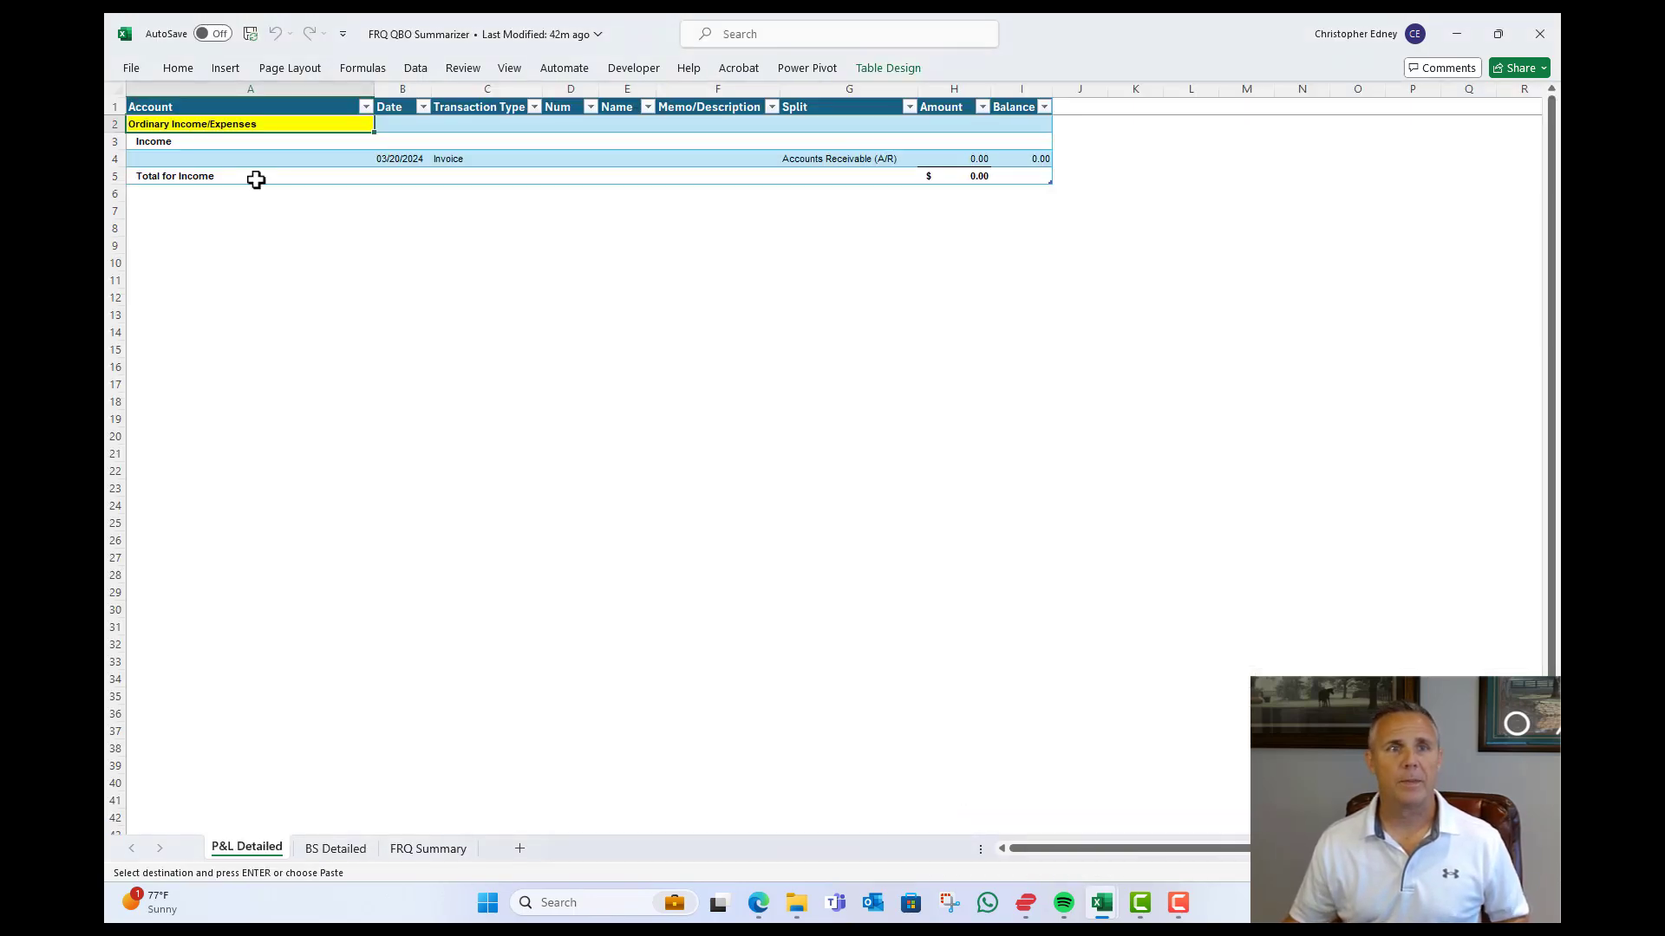
pyautogui.click(350, 849)
pyautogui.hotkey('ctrl', 'v')
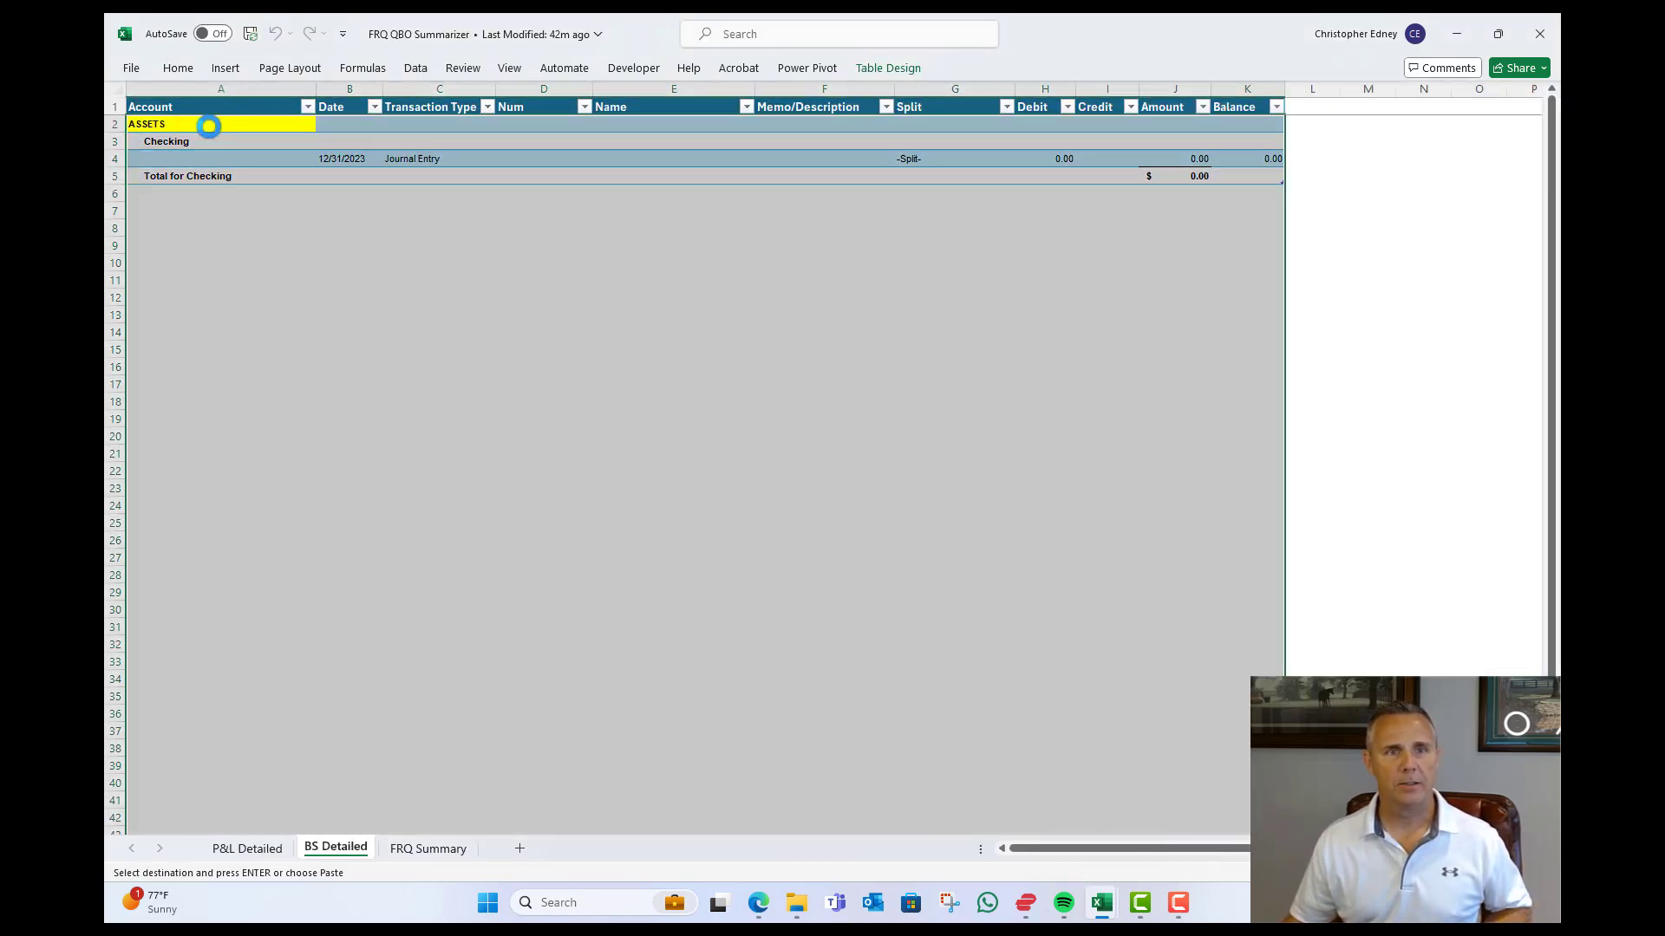
# Step: In the 12-month Profit and Loss Detail workbook, copy everything from the Ordinary Income/Expenses row through the last used row
pyautogui.click(247, 849)
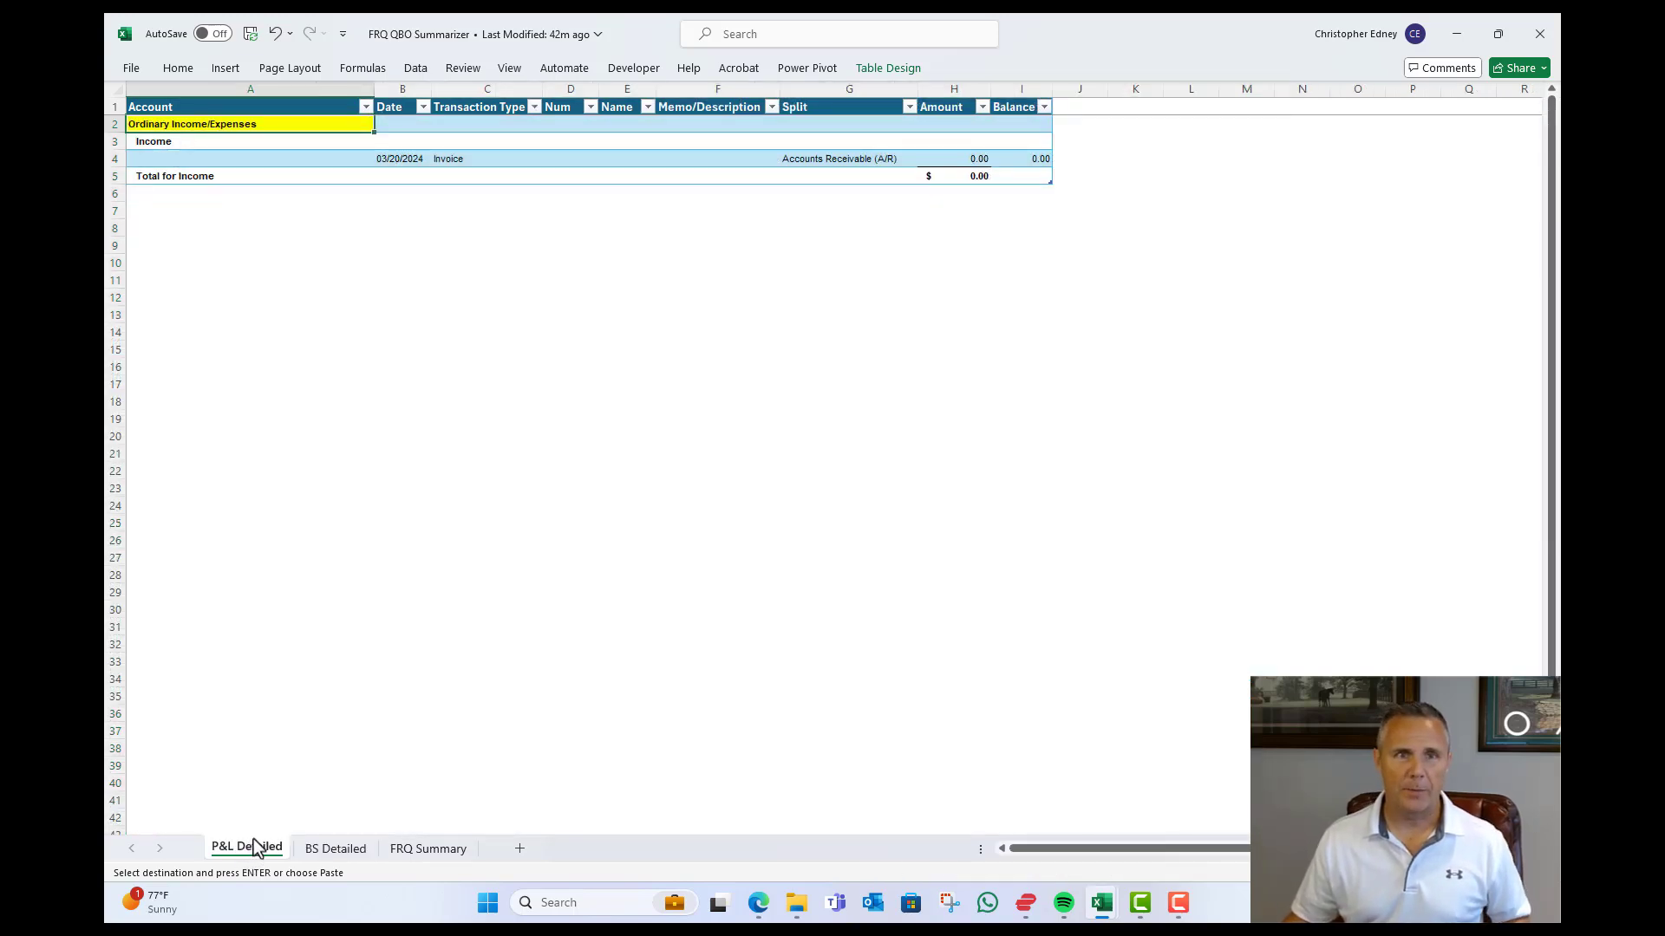
pyautogui.hotkey('alt', 'Tab')
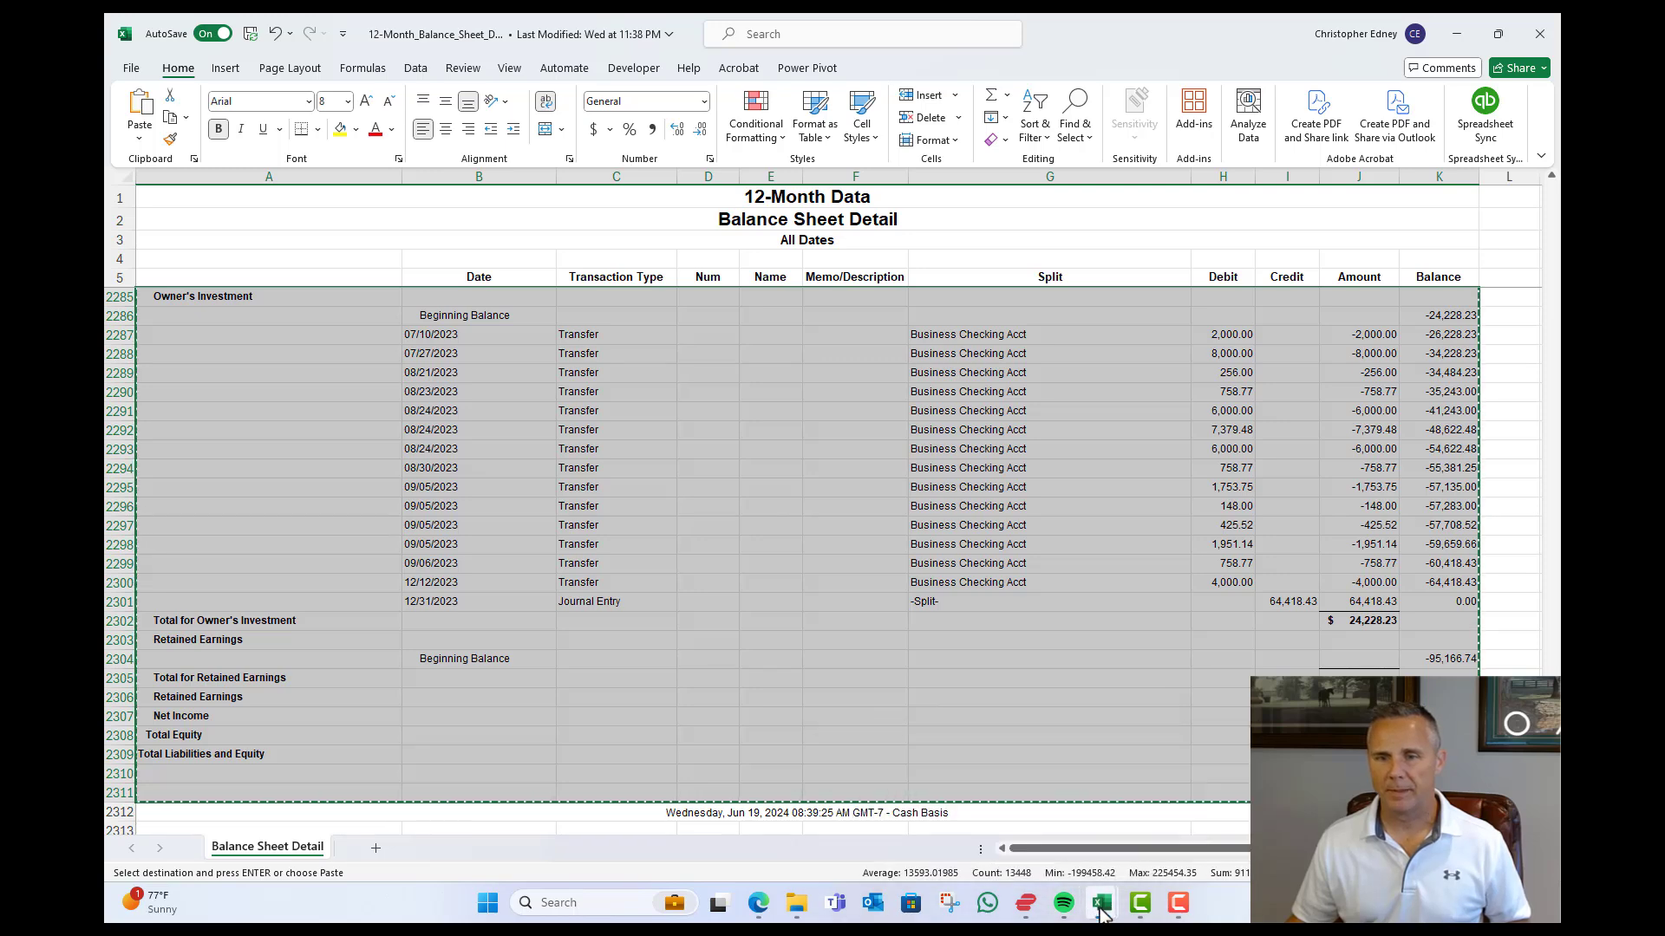
pyautogui.moveTo(1101, 902)
pyautogui.click(1091, 819)
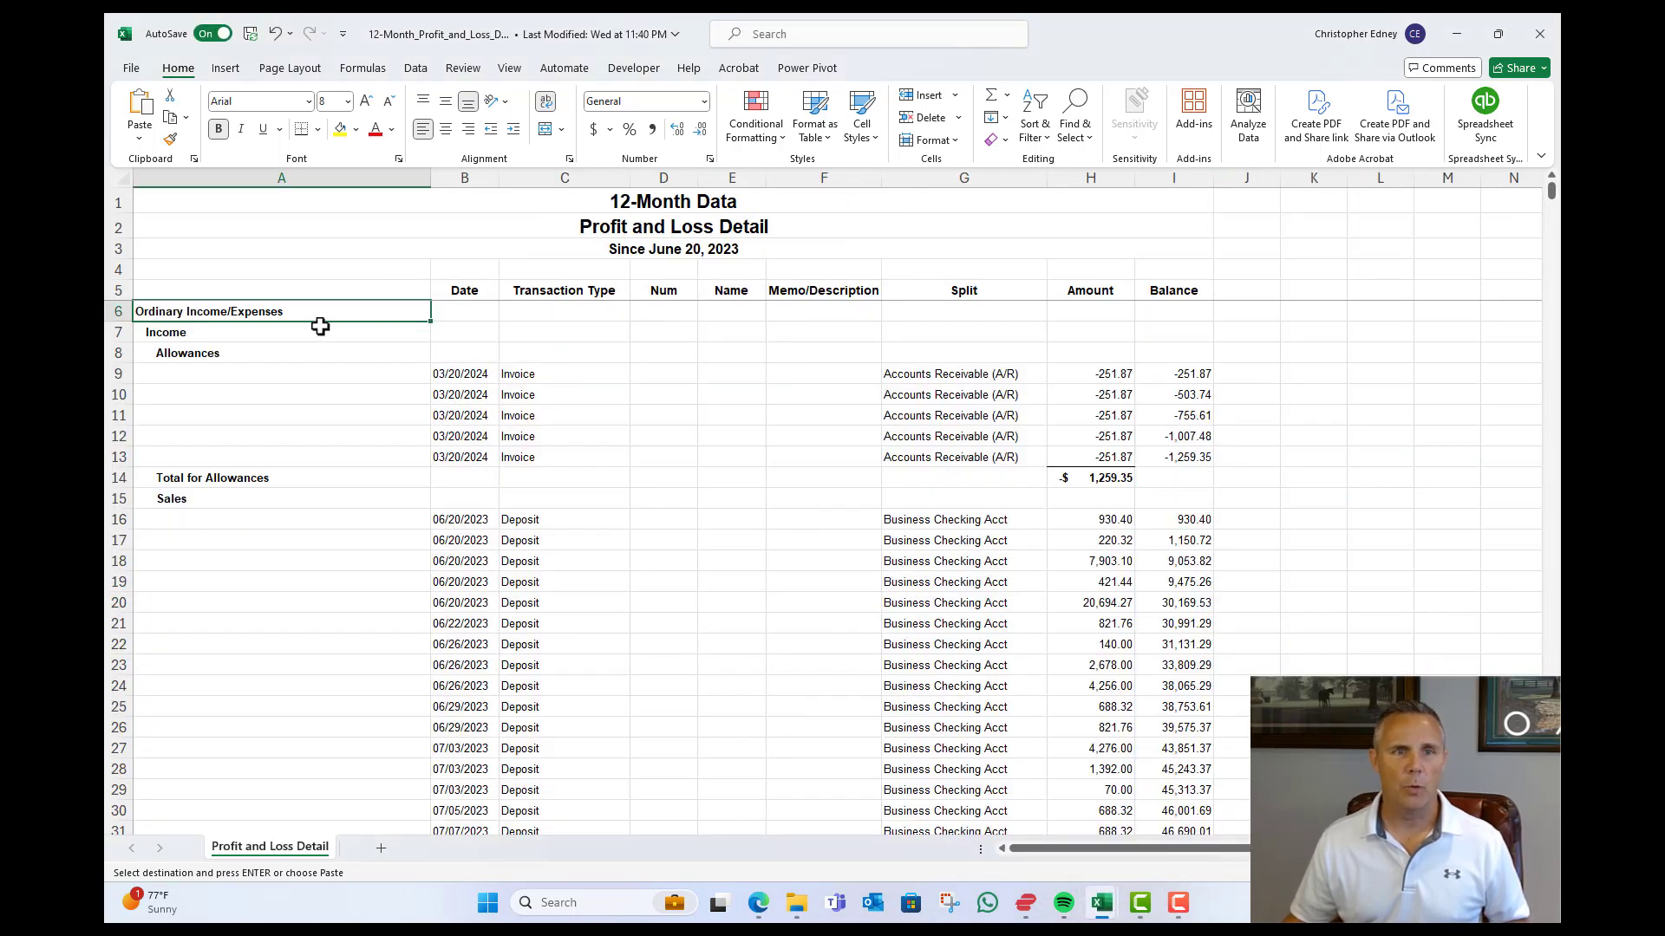
pyautogui.hotkey('ctrl', 'shift', 'End')
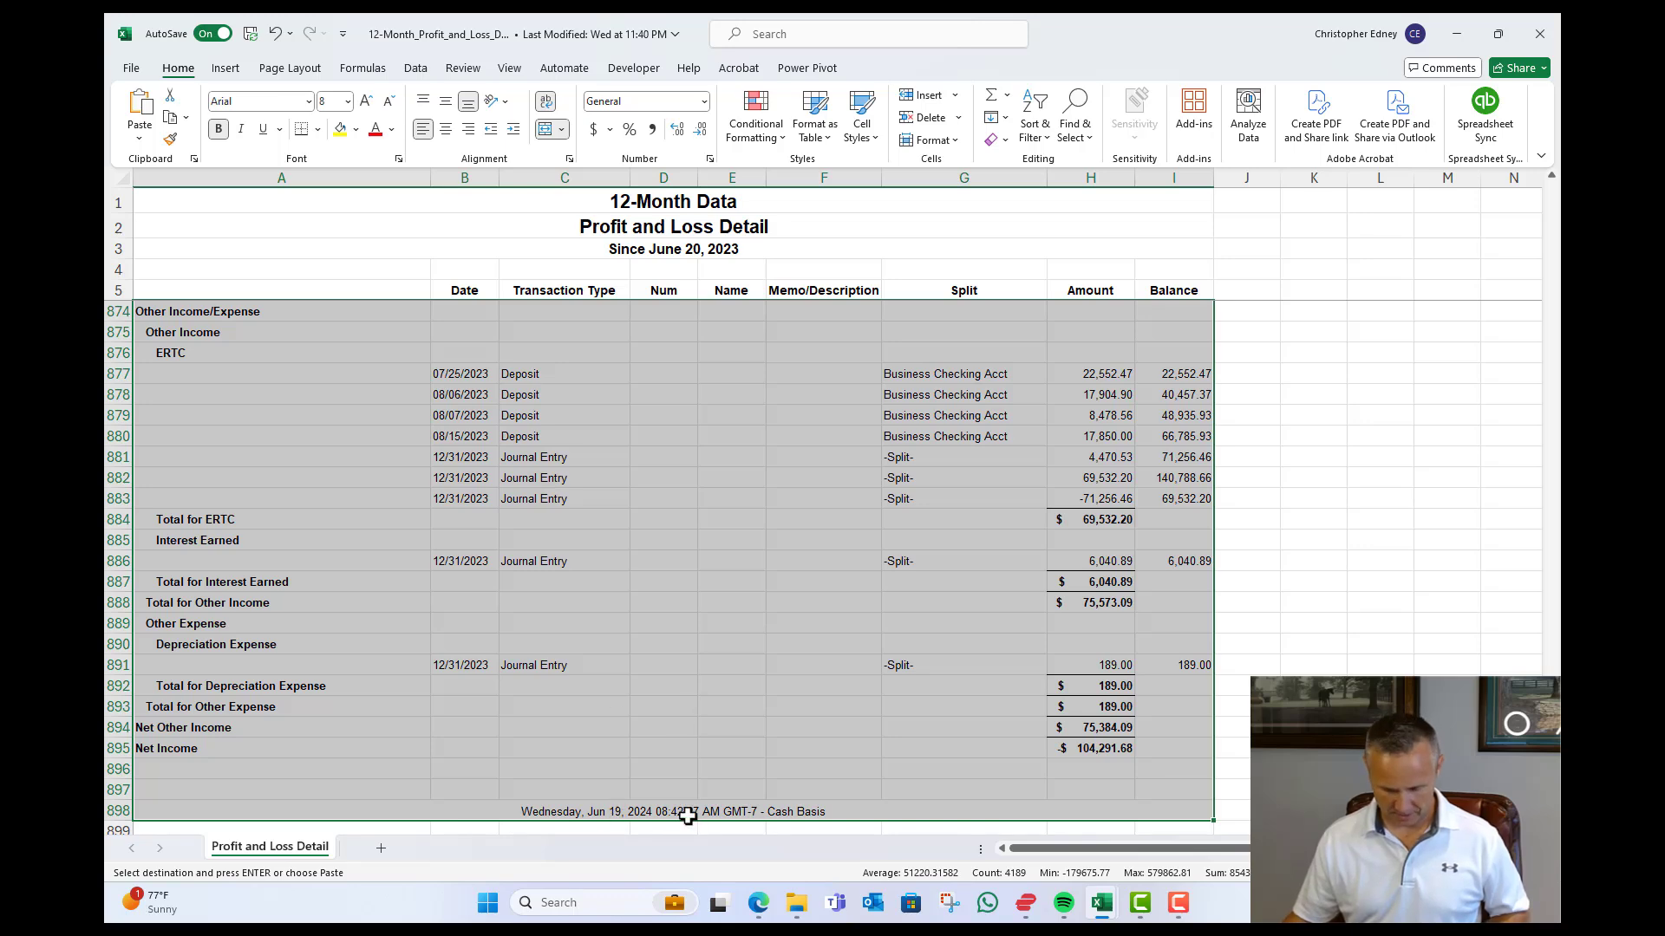
pyautogui.hotkey('ctrl', 'c')
# Step: Paste the profit and loss data into the summarizer's P&L Detailed sheet from cell A2, accepting that merged cells are pasted unmerged
pyautogui.hotkey('alt', 'Tab')
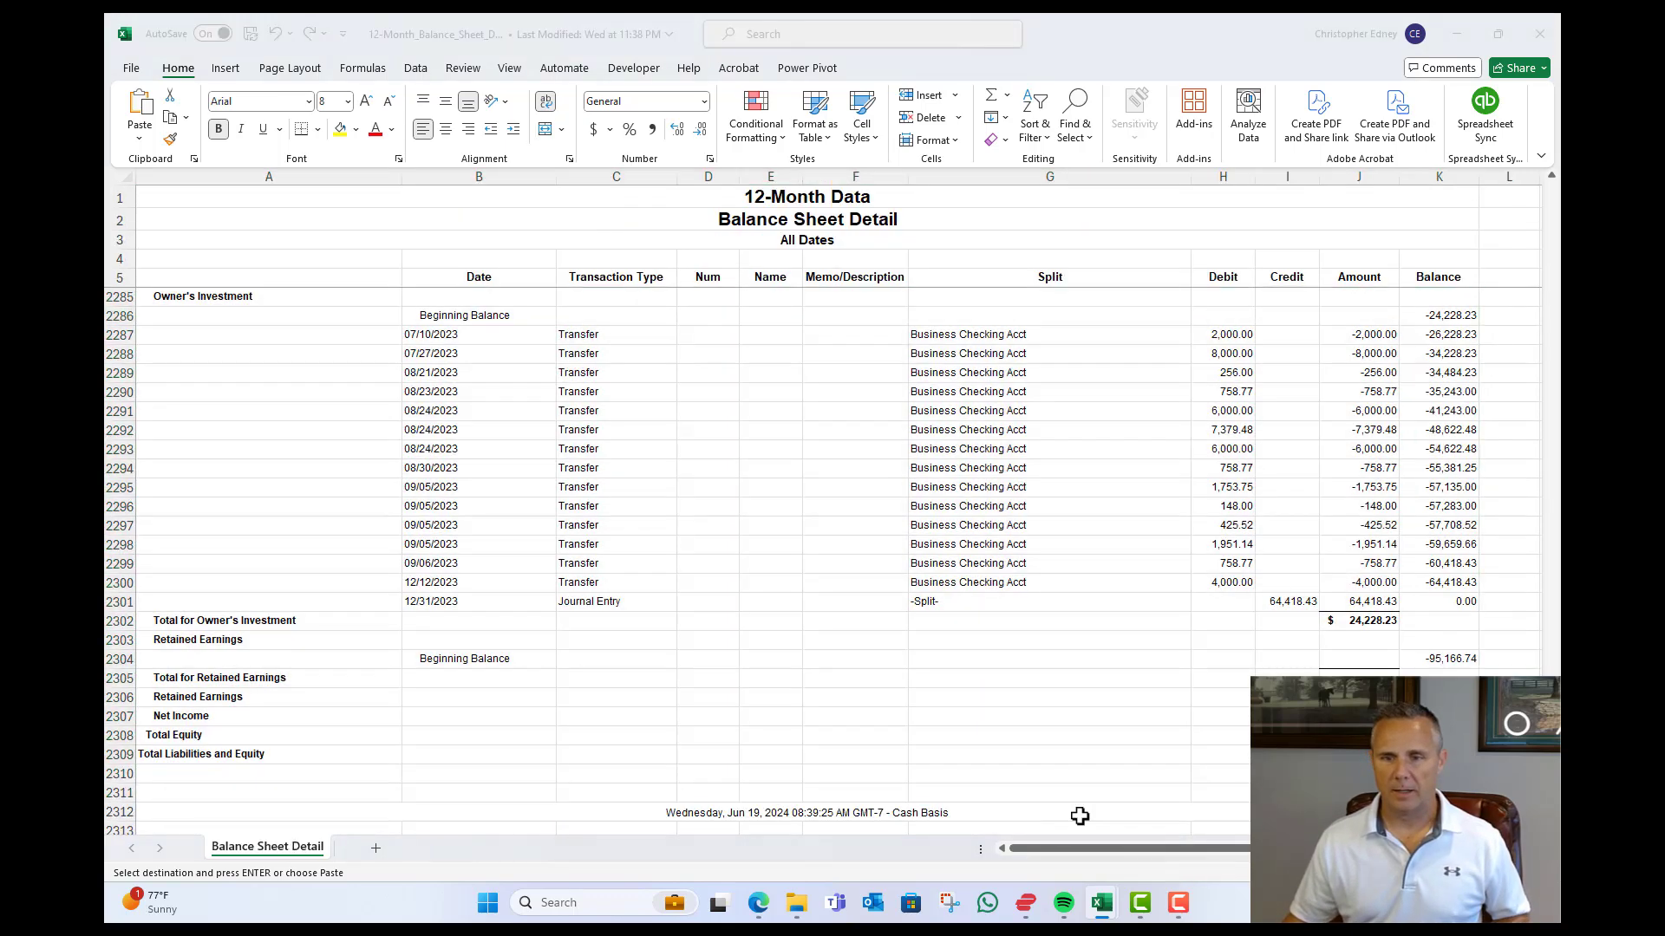
pyautogui.moveTo(1102, 903)
pyautogui.click(1237, 831)
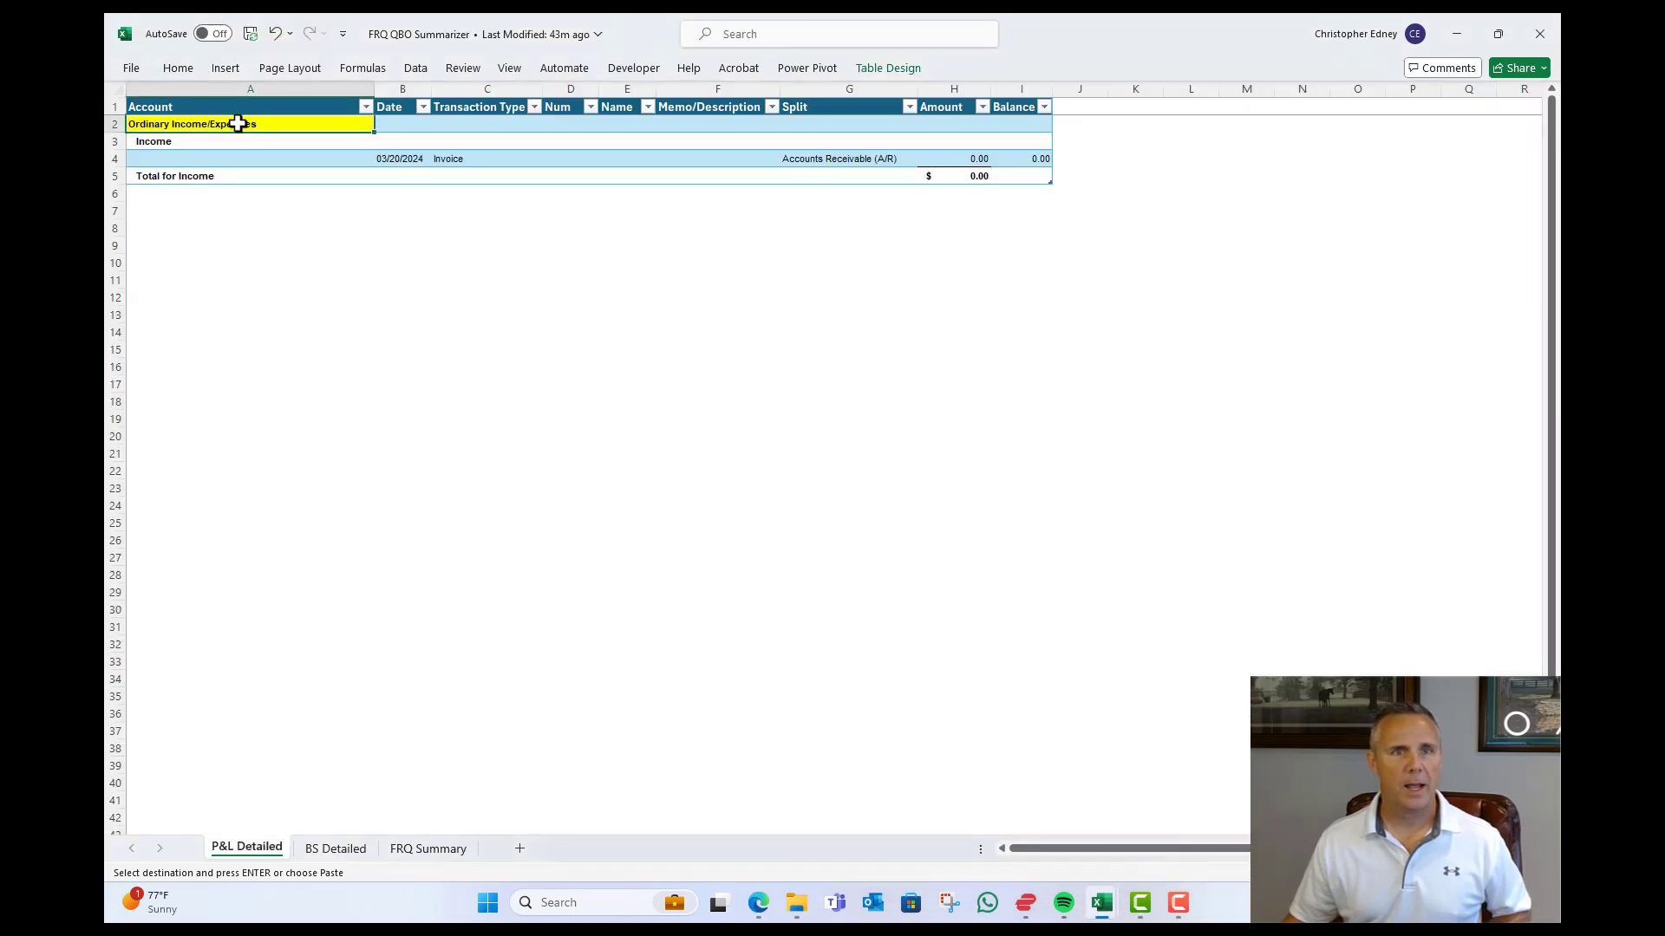
pyautogui.hotkey('ctrl', 'v')
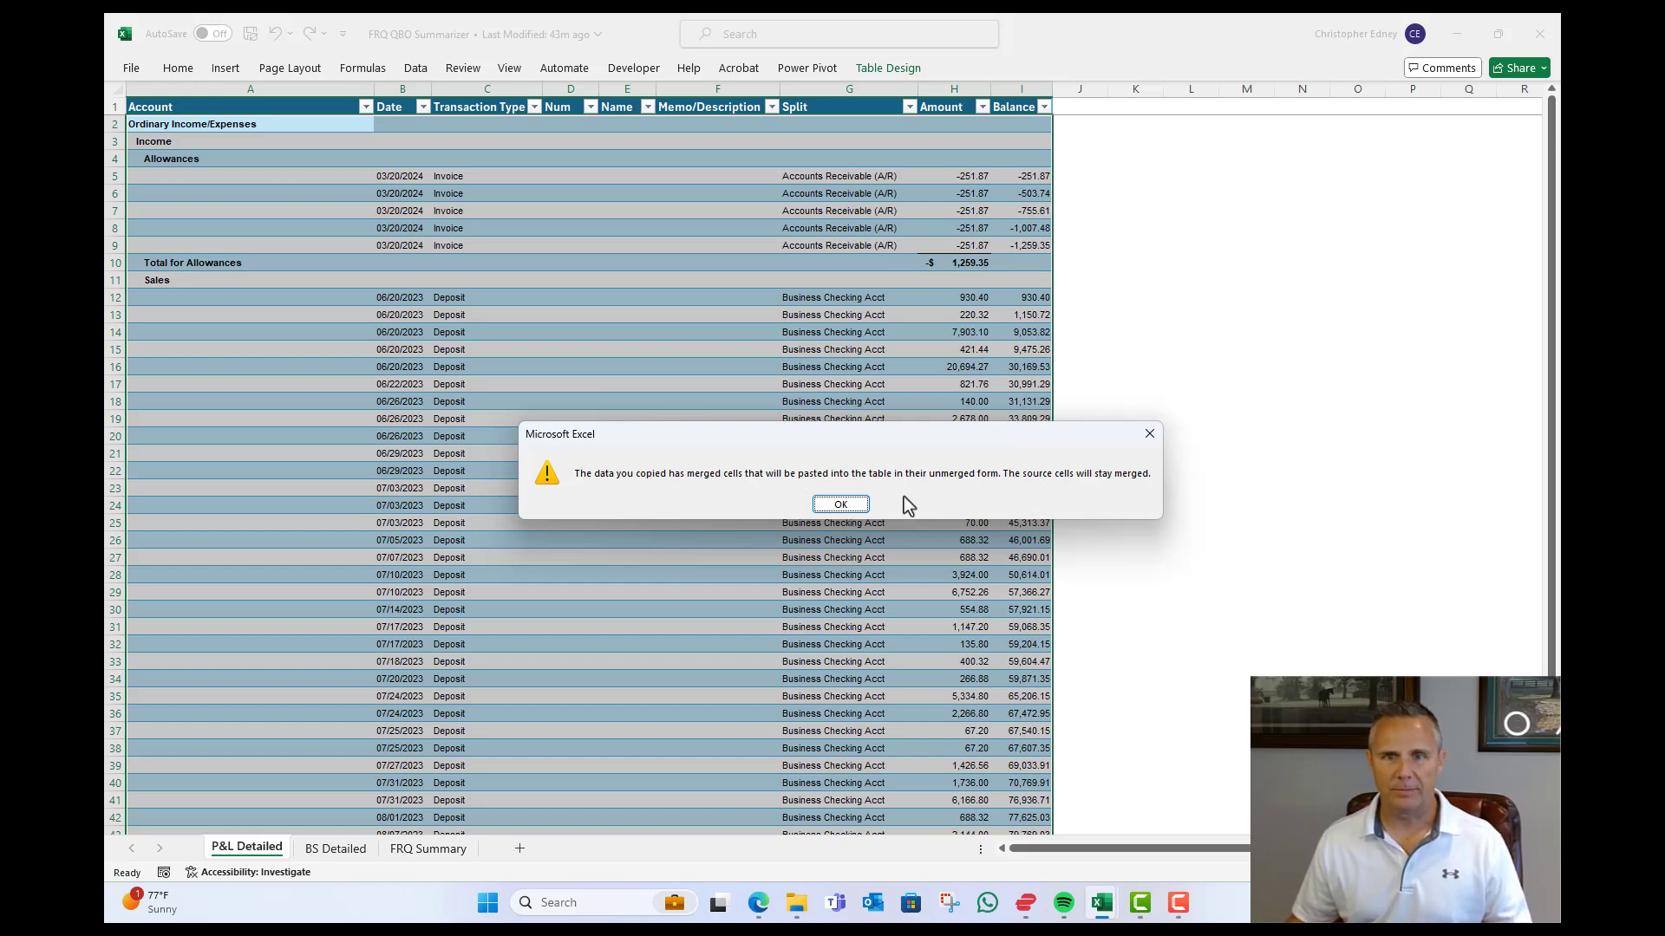
pyautogui.click(846, 505)
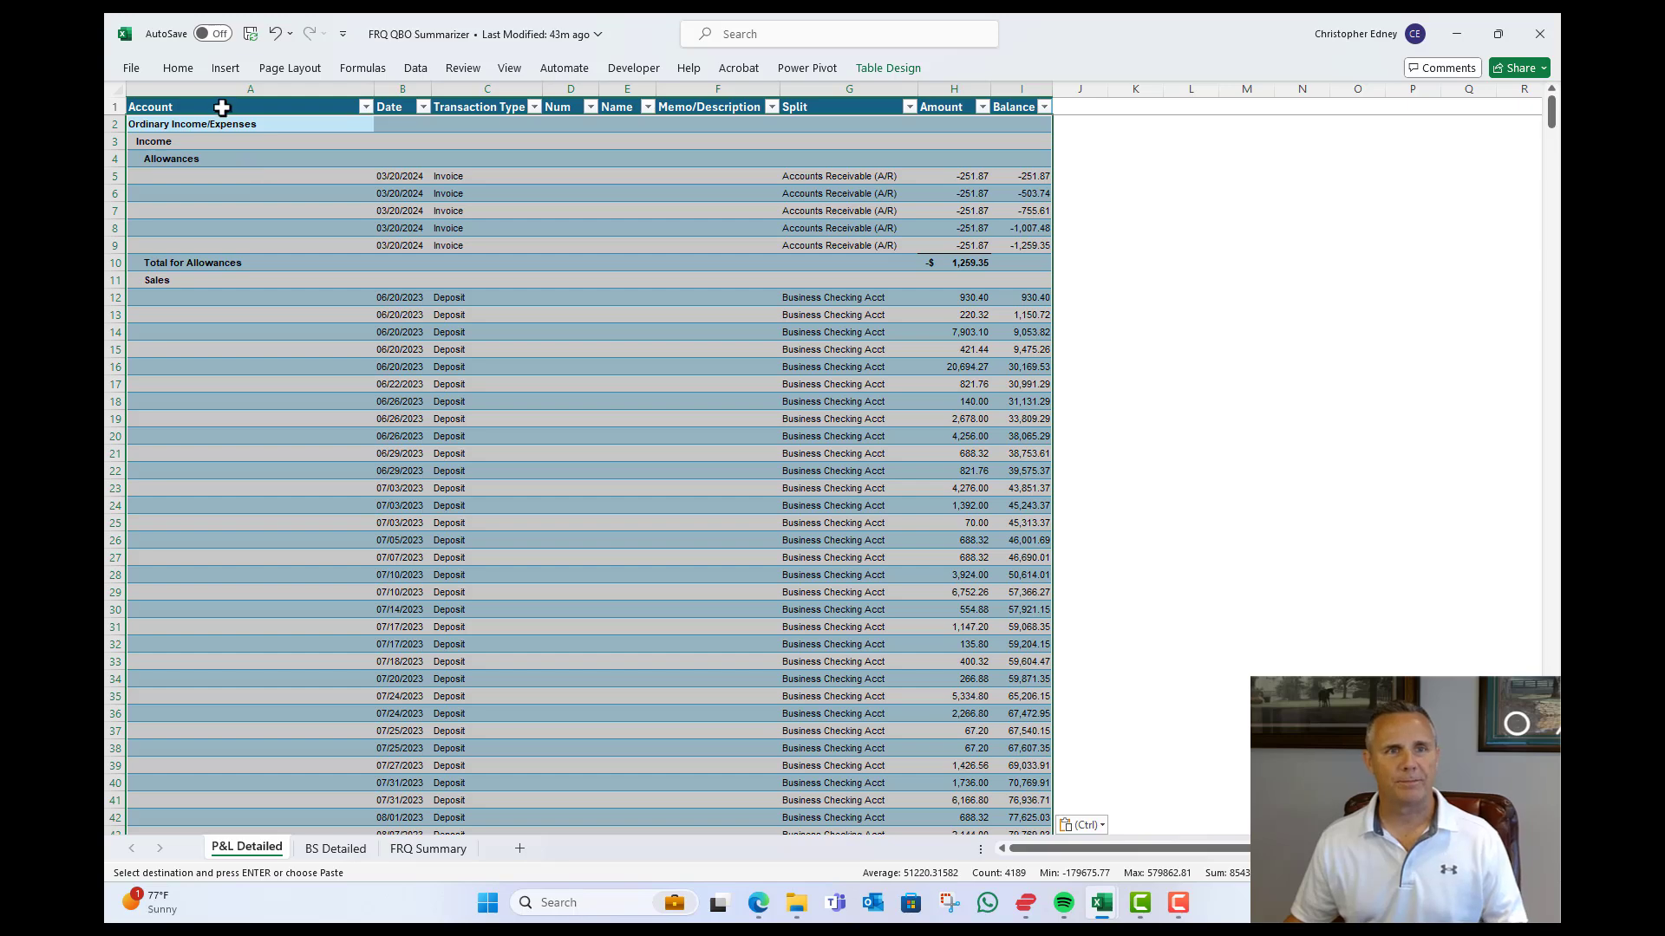
# Step: Refresh all data connections and pivot tables from the FRQ Summary sheet
pyautogui.click(431, 852)
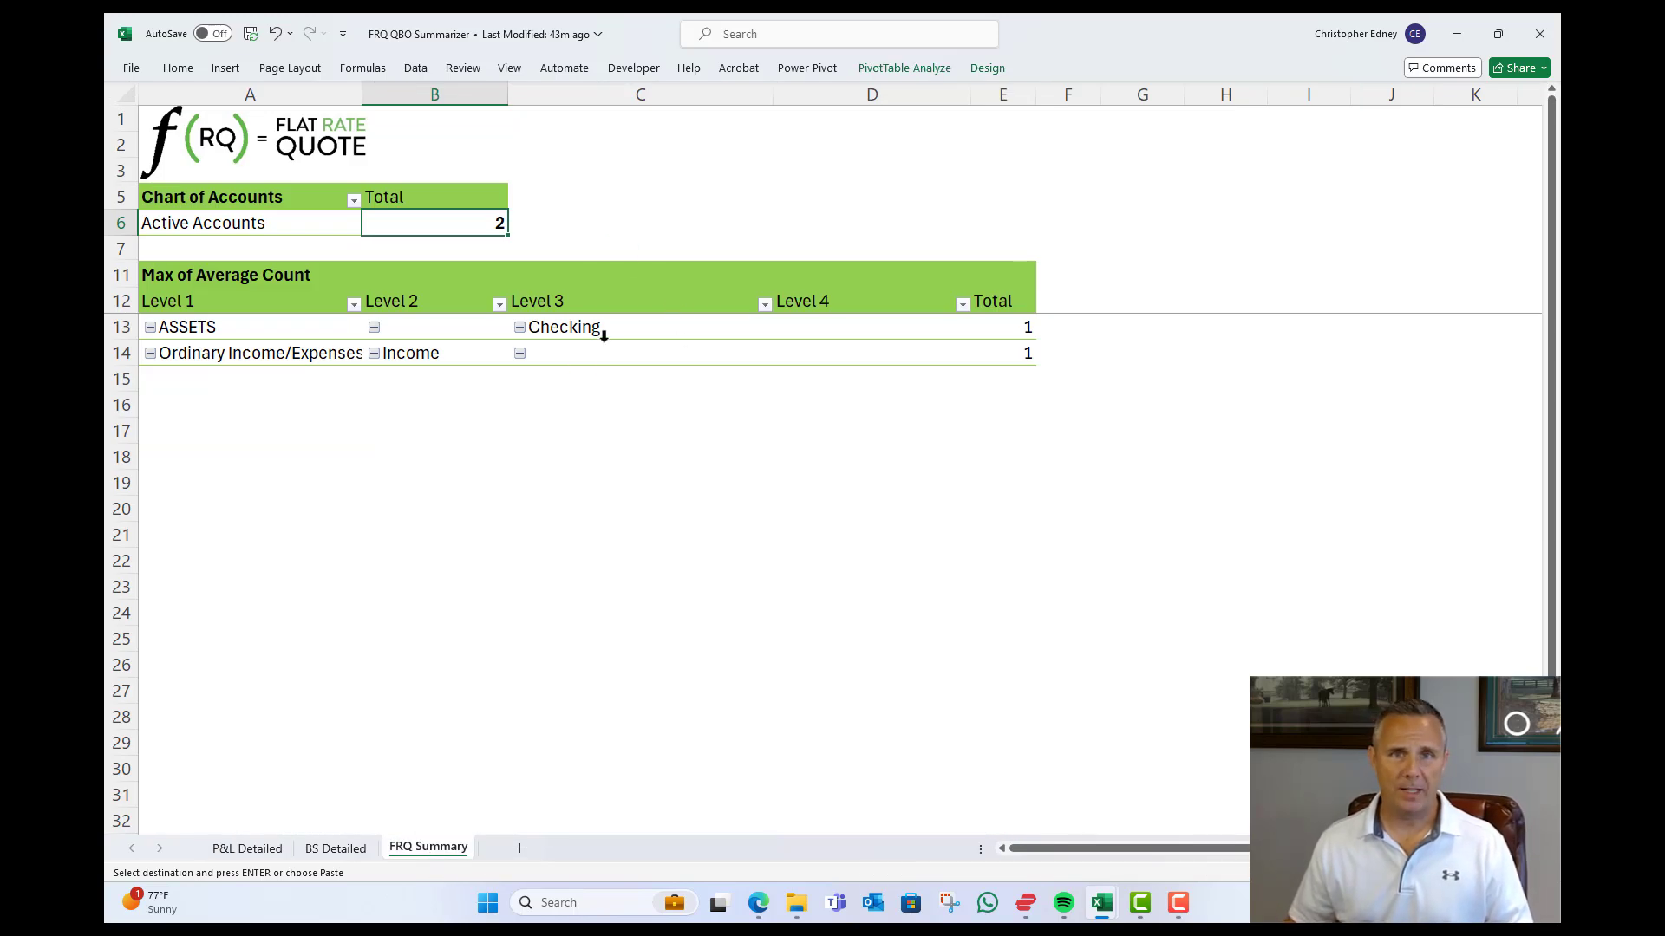
pyautogui.click(416, 69)
pyautogui.click(436, 144)
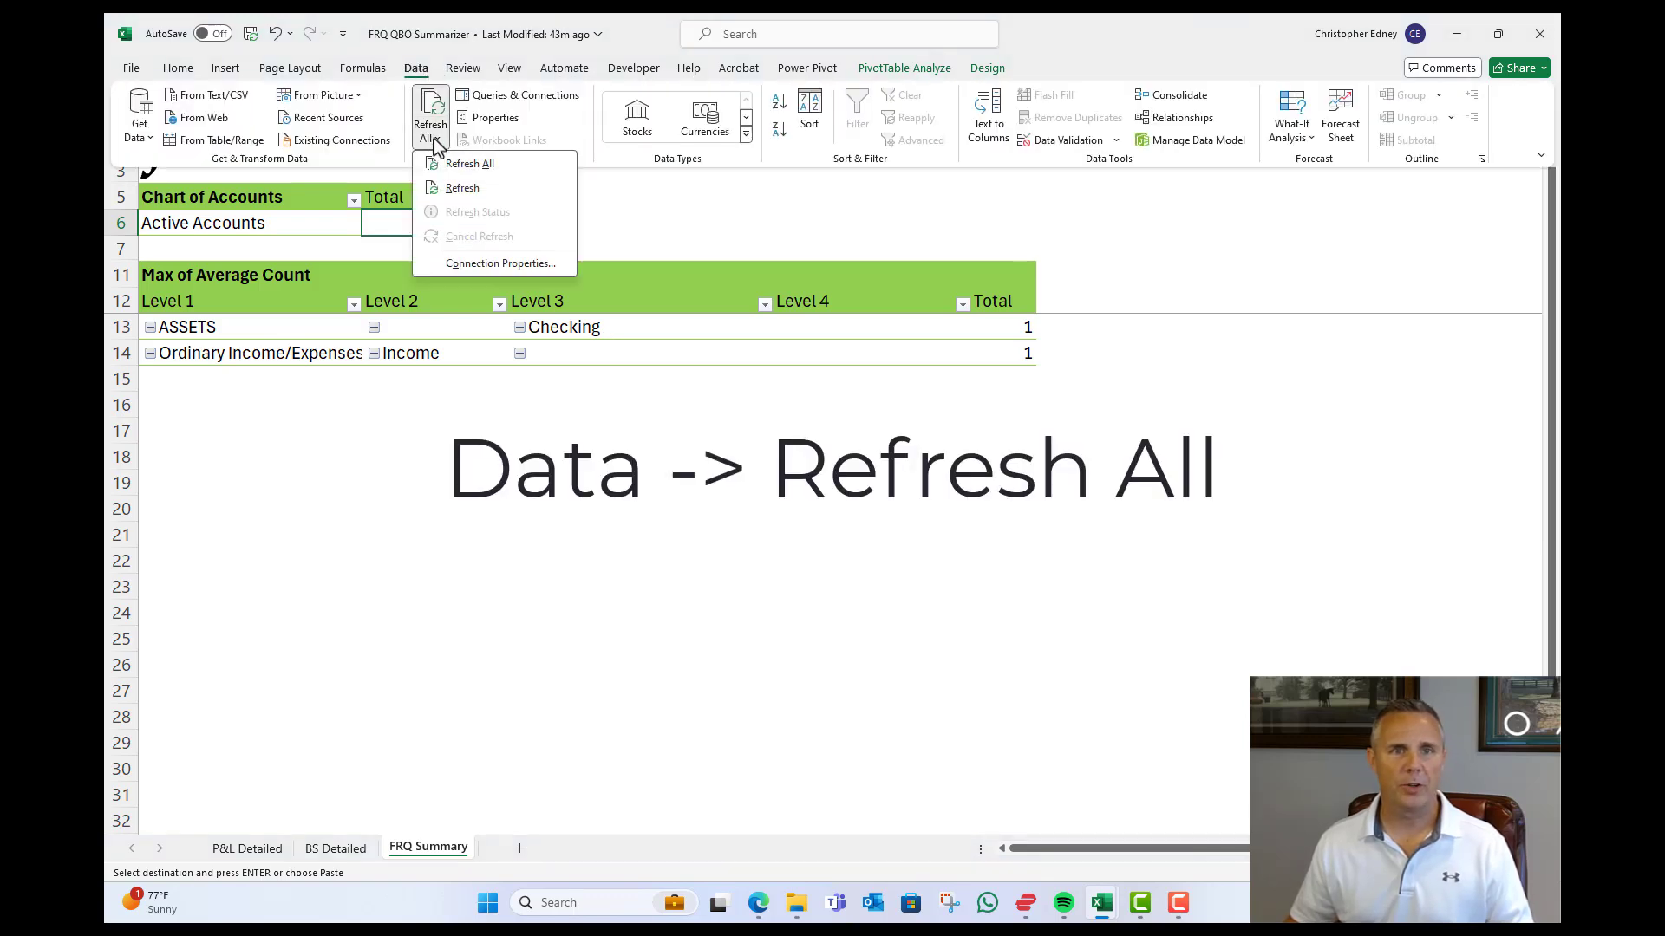
pyautogui.click(468, 164)
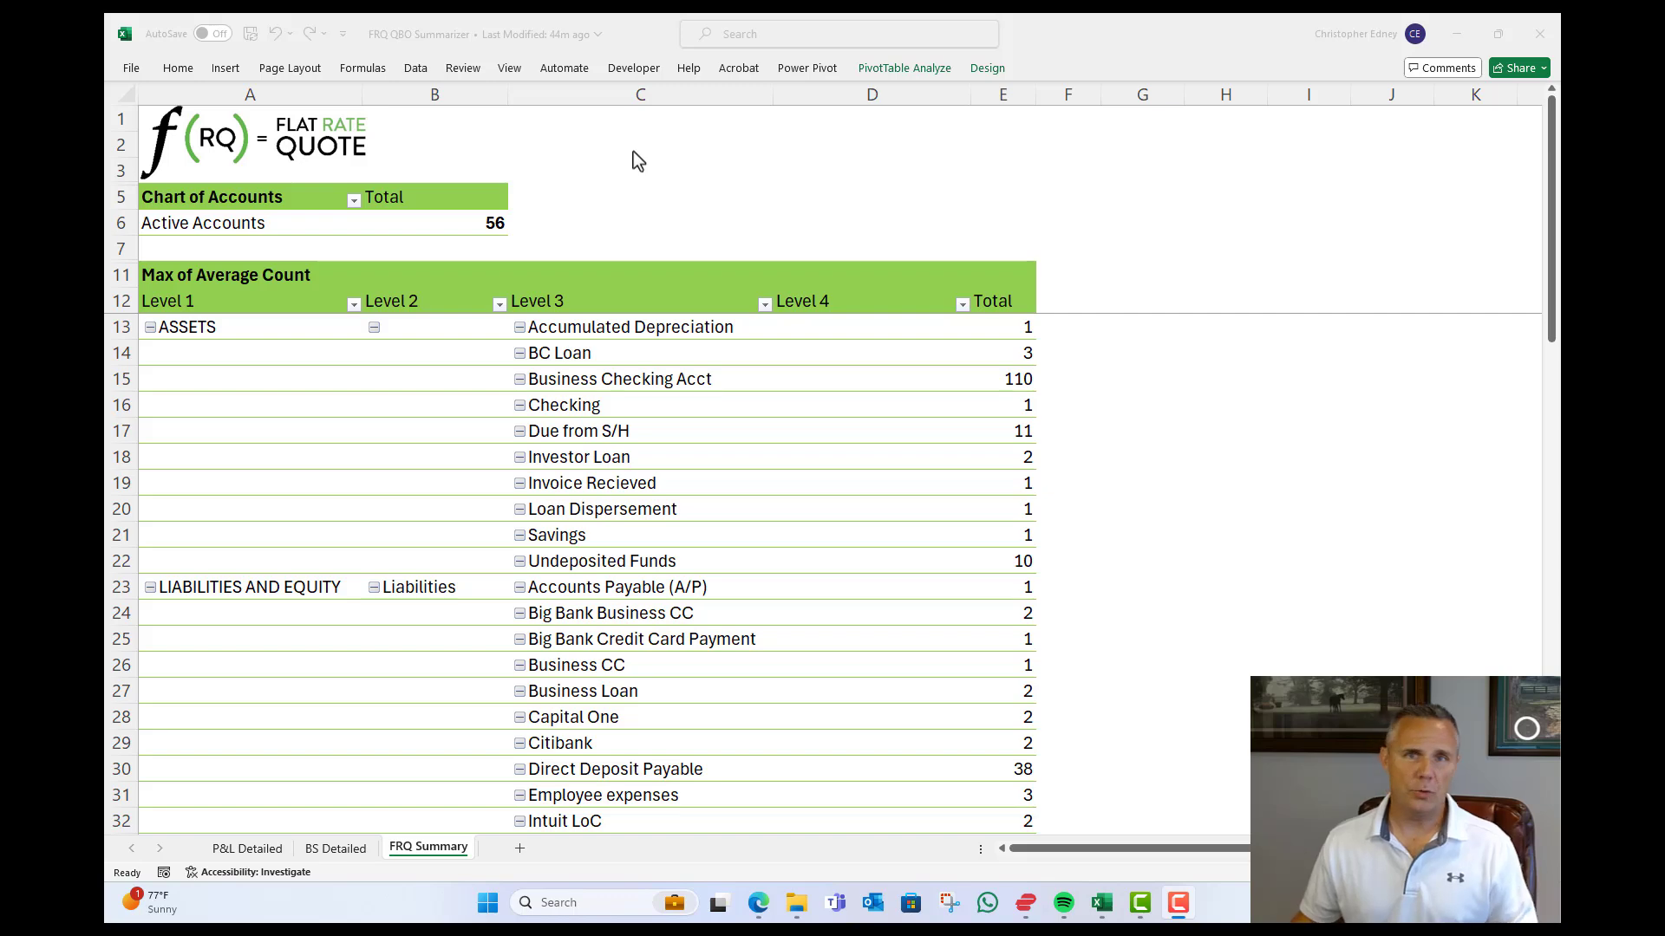
# Step: Examine the refreshed summary's Level 3 accounts and their average counts in the Total column, from assets through expenses
pyautogui.click(634, 332)
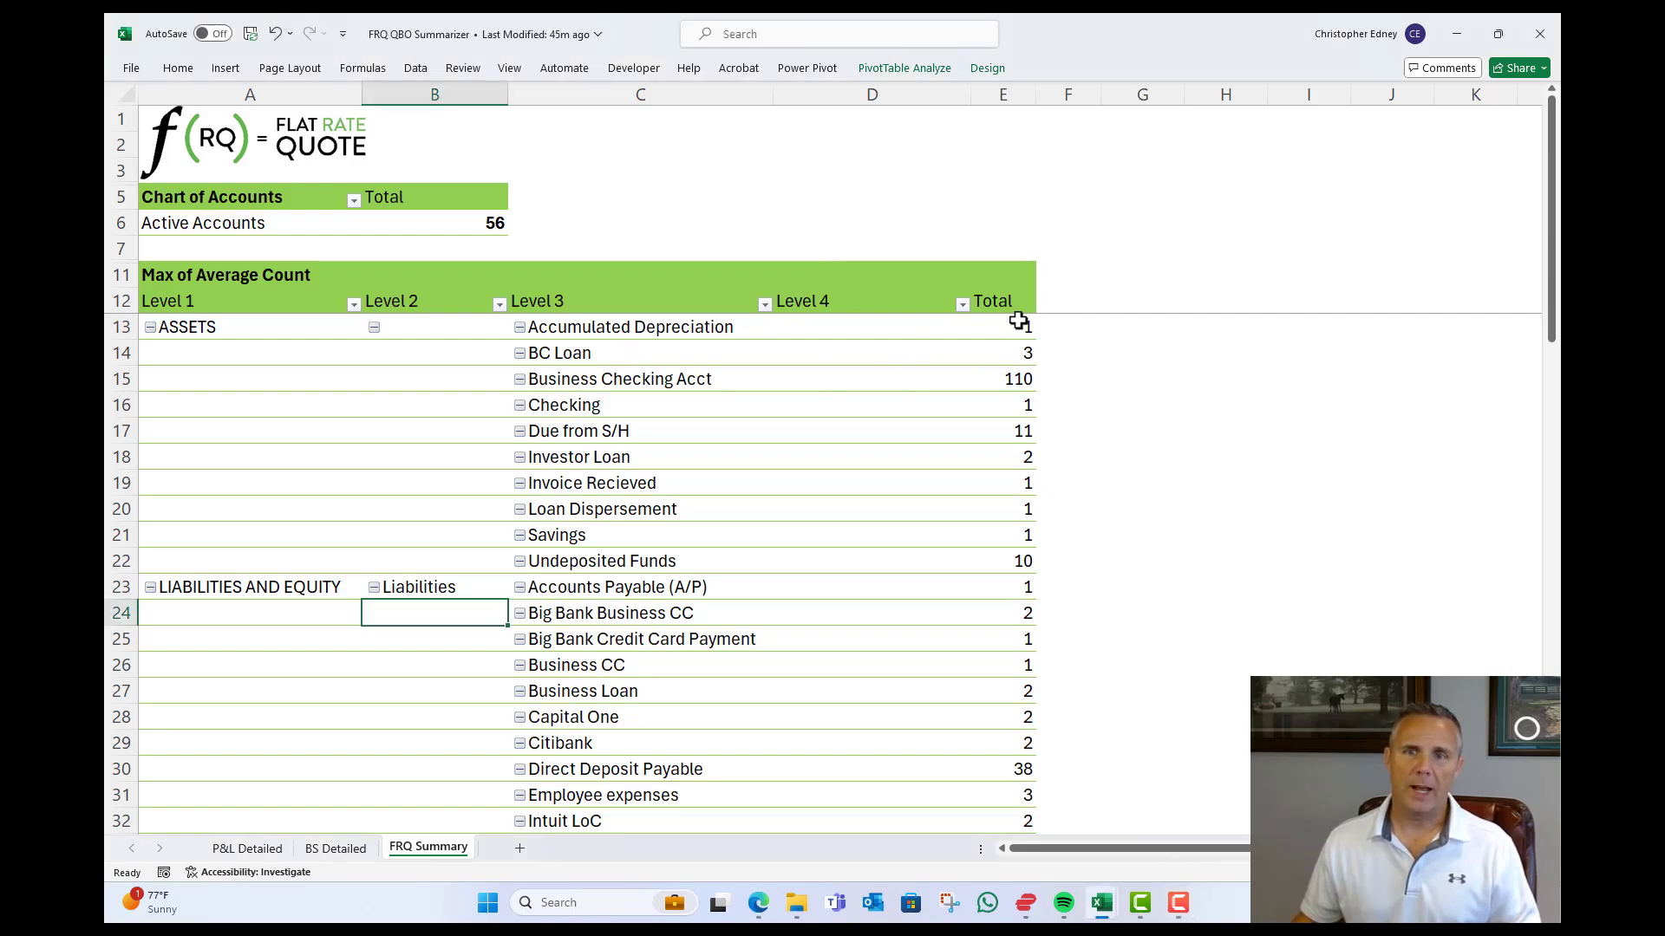
pyautogui.moveTo(1018, 322); pyautogui.dragTo(1003, 567)
pyautogui.scroll(-4, 1015, 520)
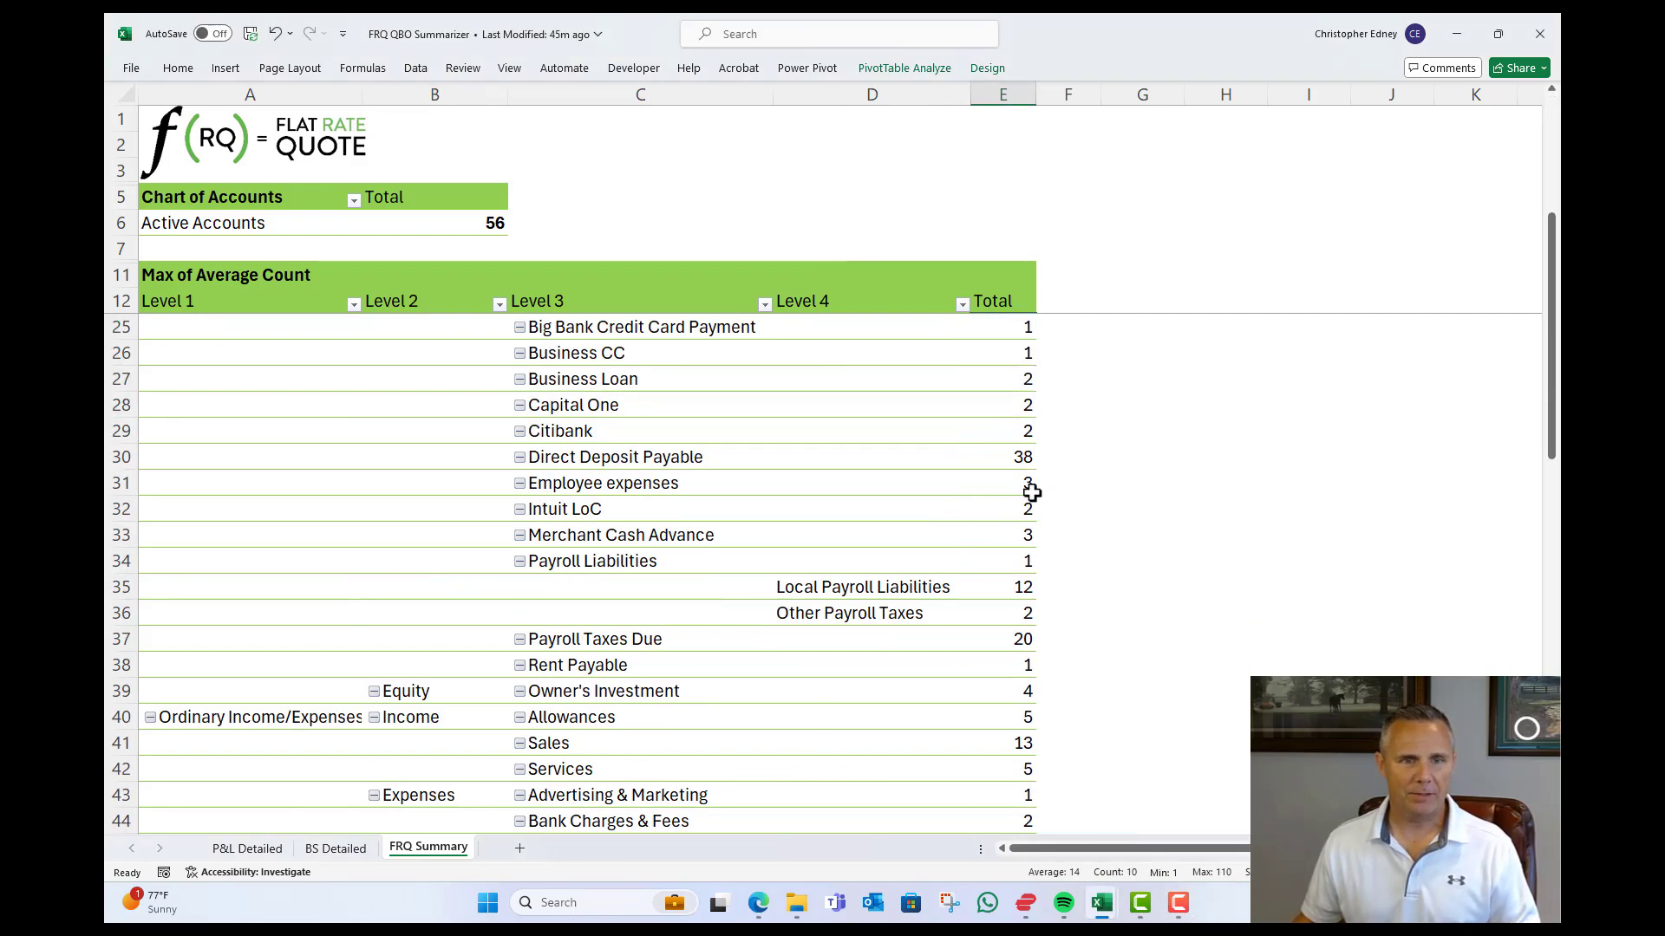
pyautogui.scroll(-1, 763, 416)
pyautogui.scroll(1, 798, 422)
pyautogui.scroll(3, 810, 420)
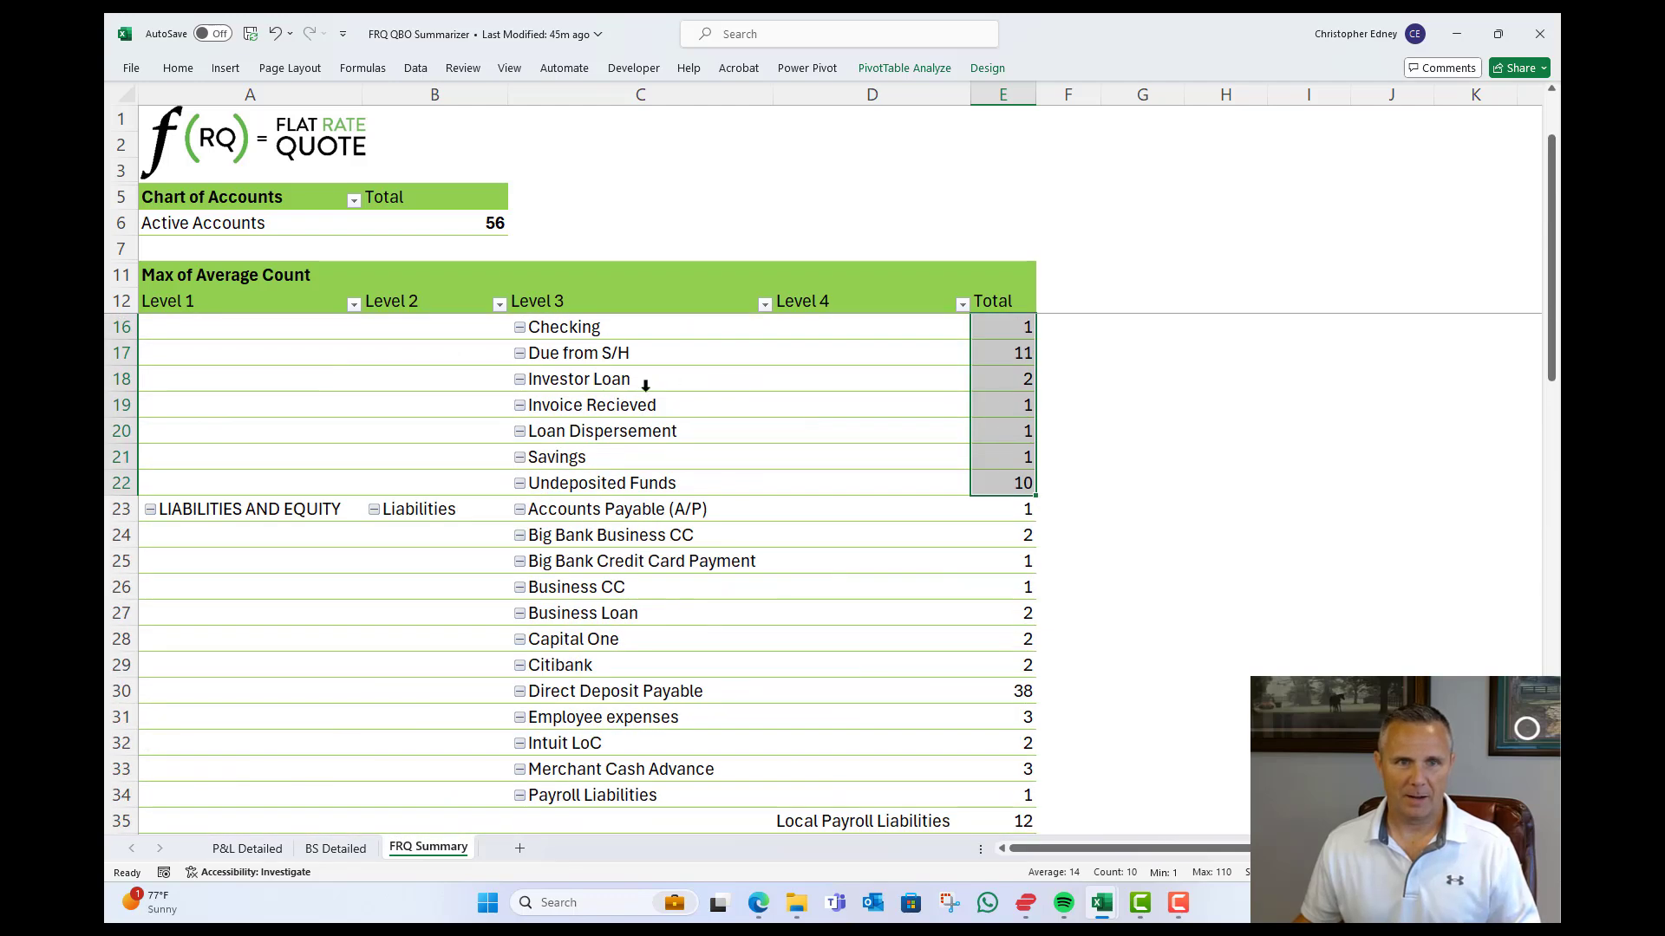
pyautogui.scroll(-10, 572, 420)
pyautogui.scroll(11, 598, 408)
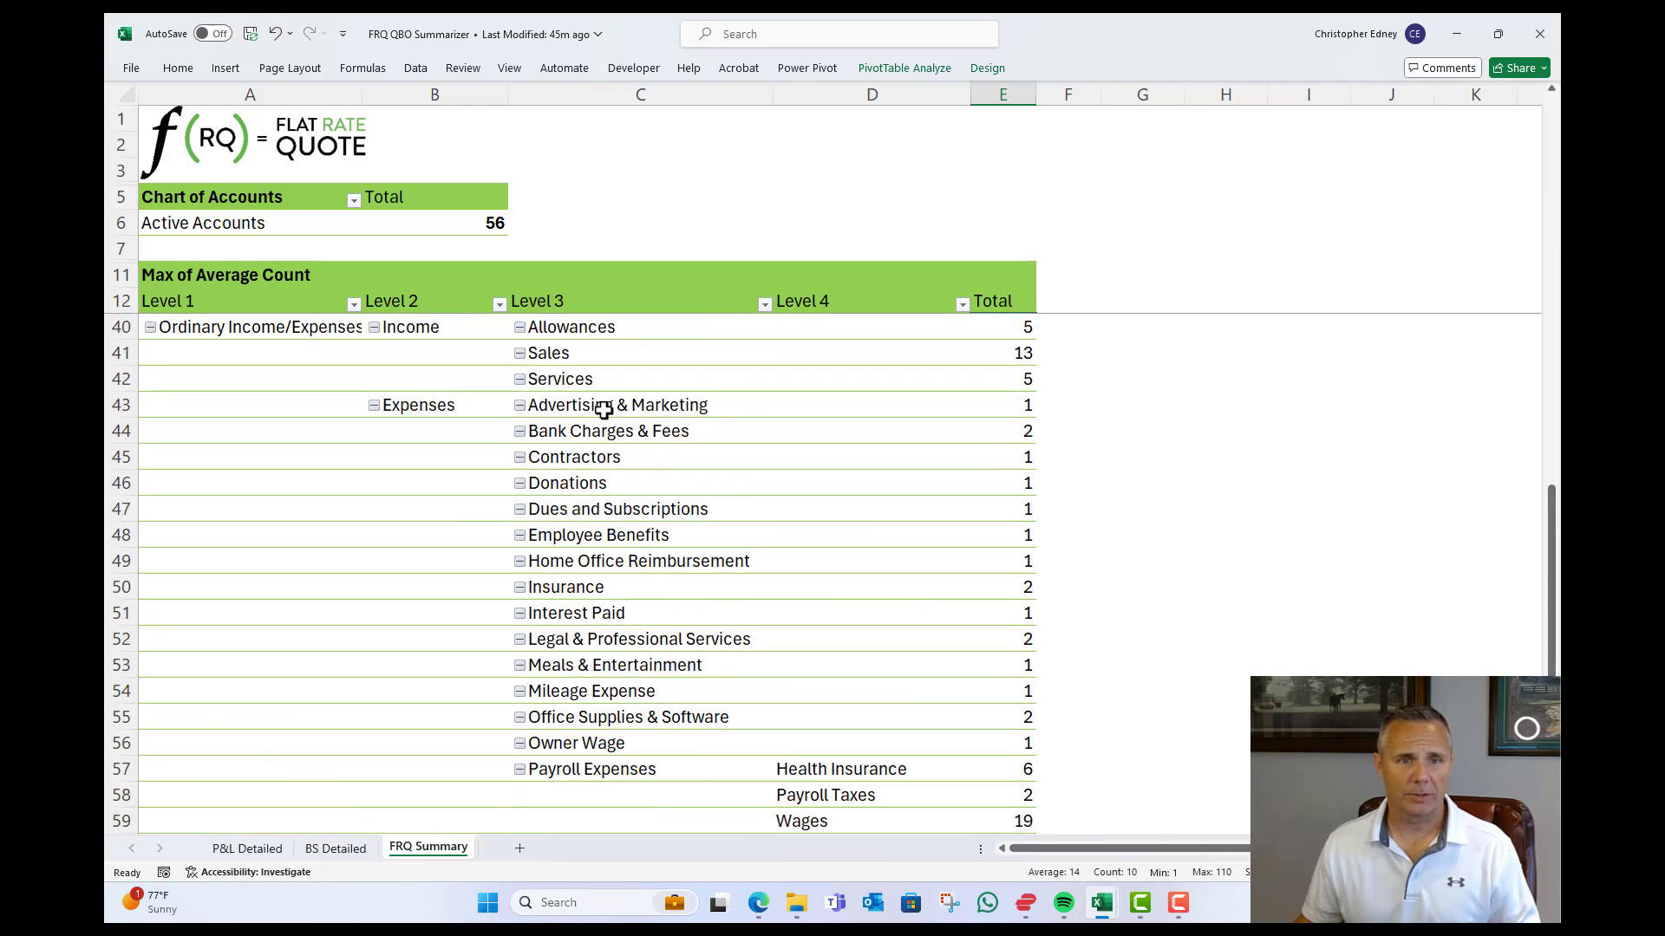
# Step: Review the Level 1 groups ASSETS, LIABILITIES AND EQUITY, and Ordinary Income/Expenses in the summary pivot
pyautogui.click(178, 327)
pyautogui.click(212, 584)
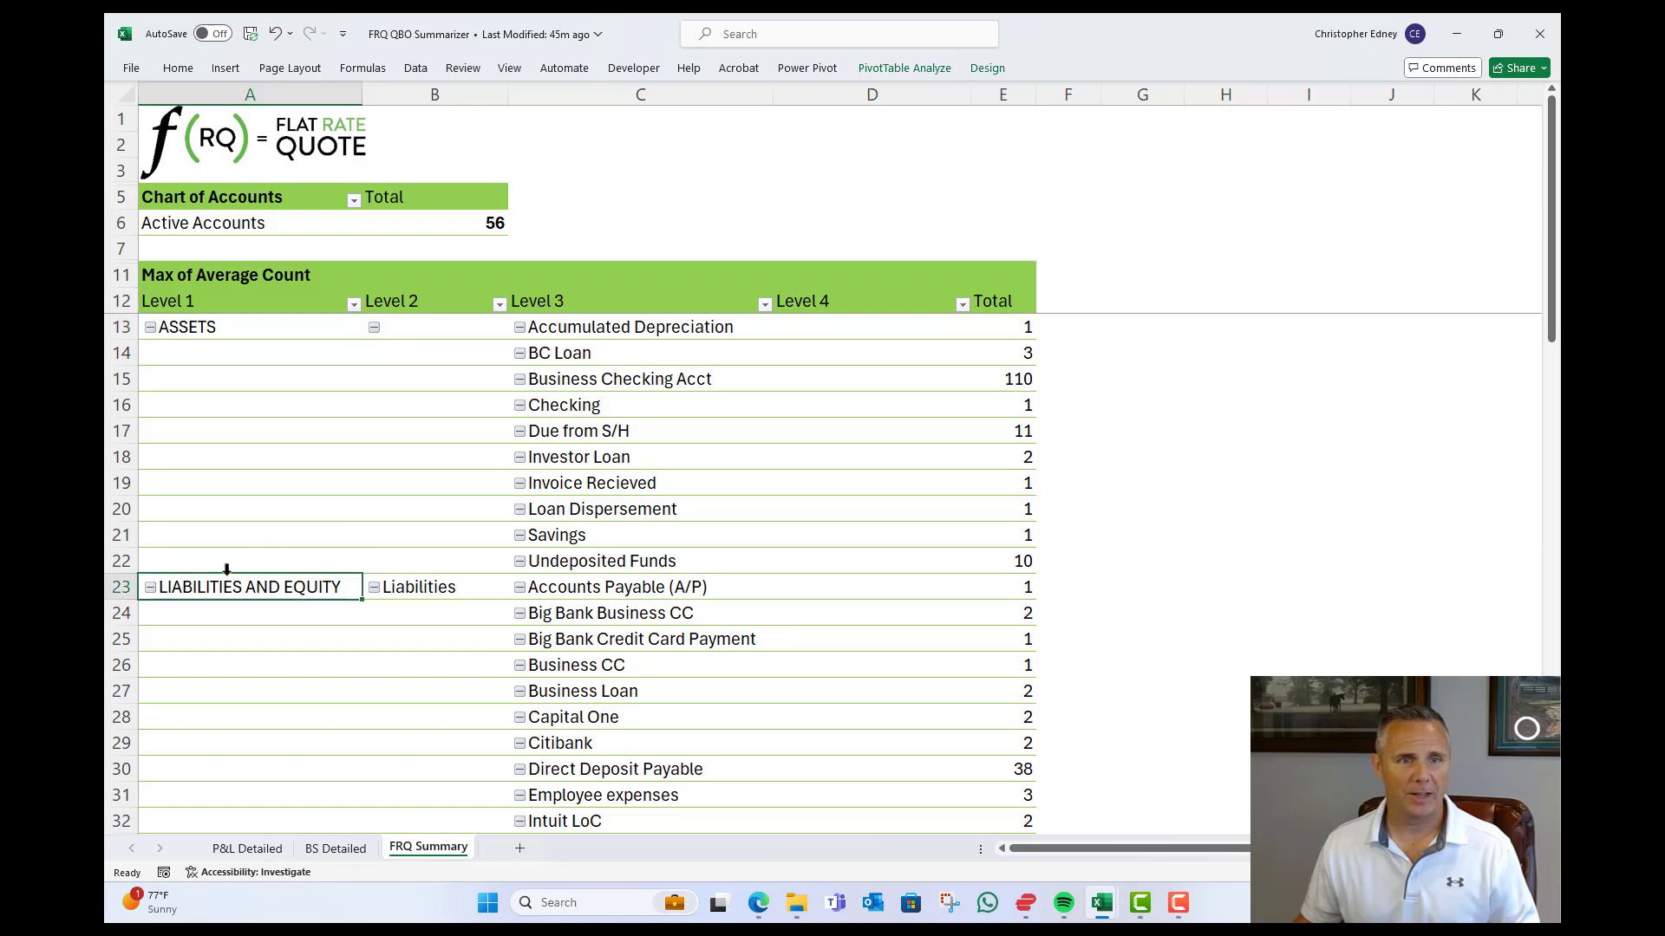
pyautogui.scroll(-7, 353, 468)
pyautogui.click(304, 490)
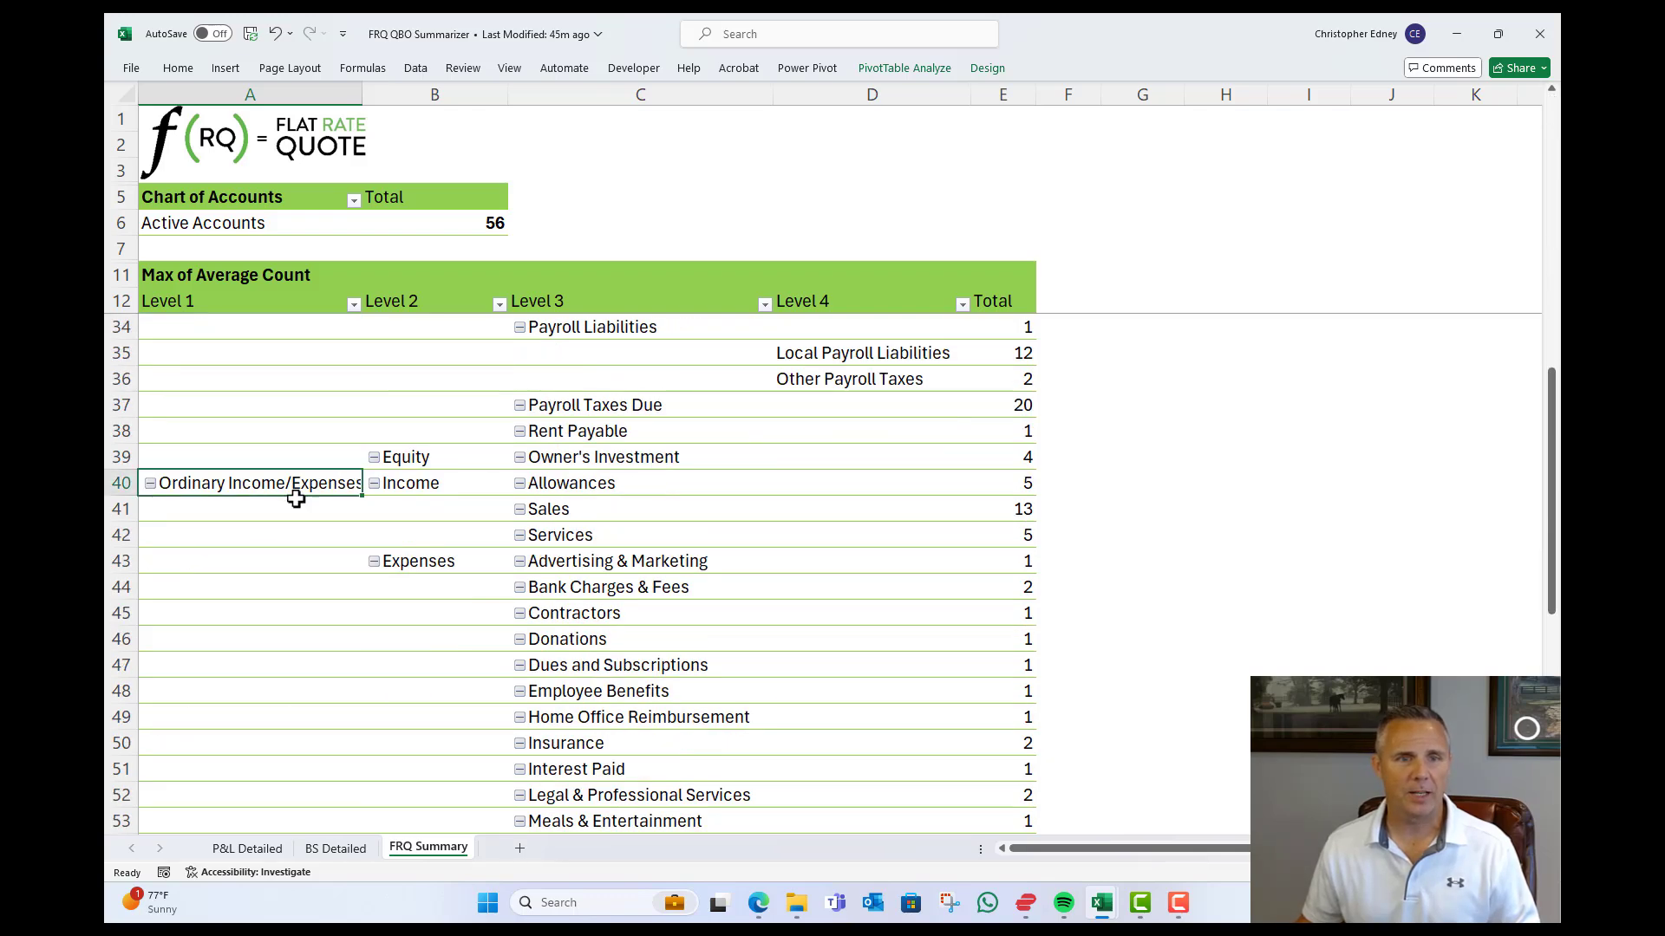
pyautogui.scroll(-3, 624, 562)
pyautogui.scroll(10, 634, 563)
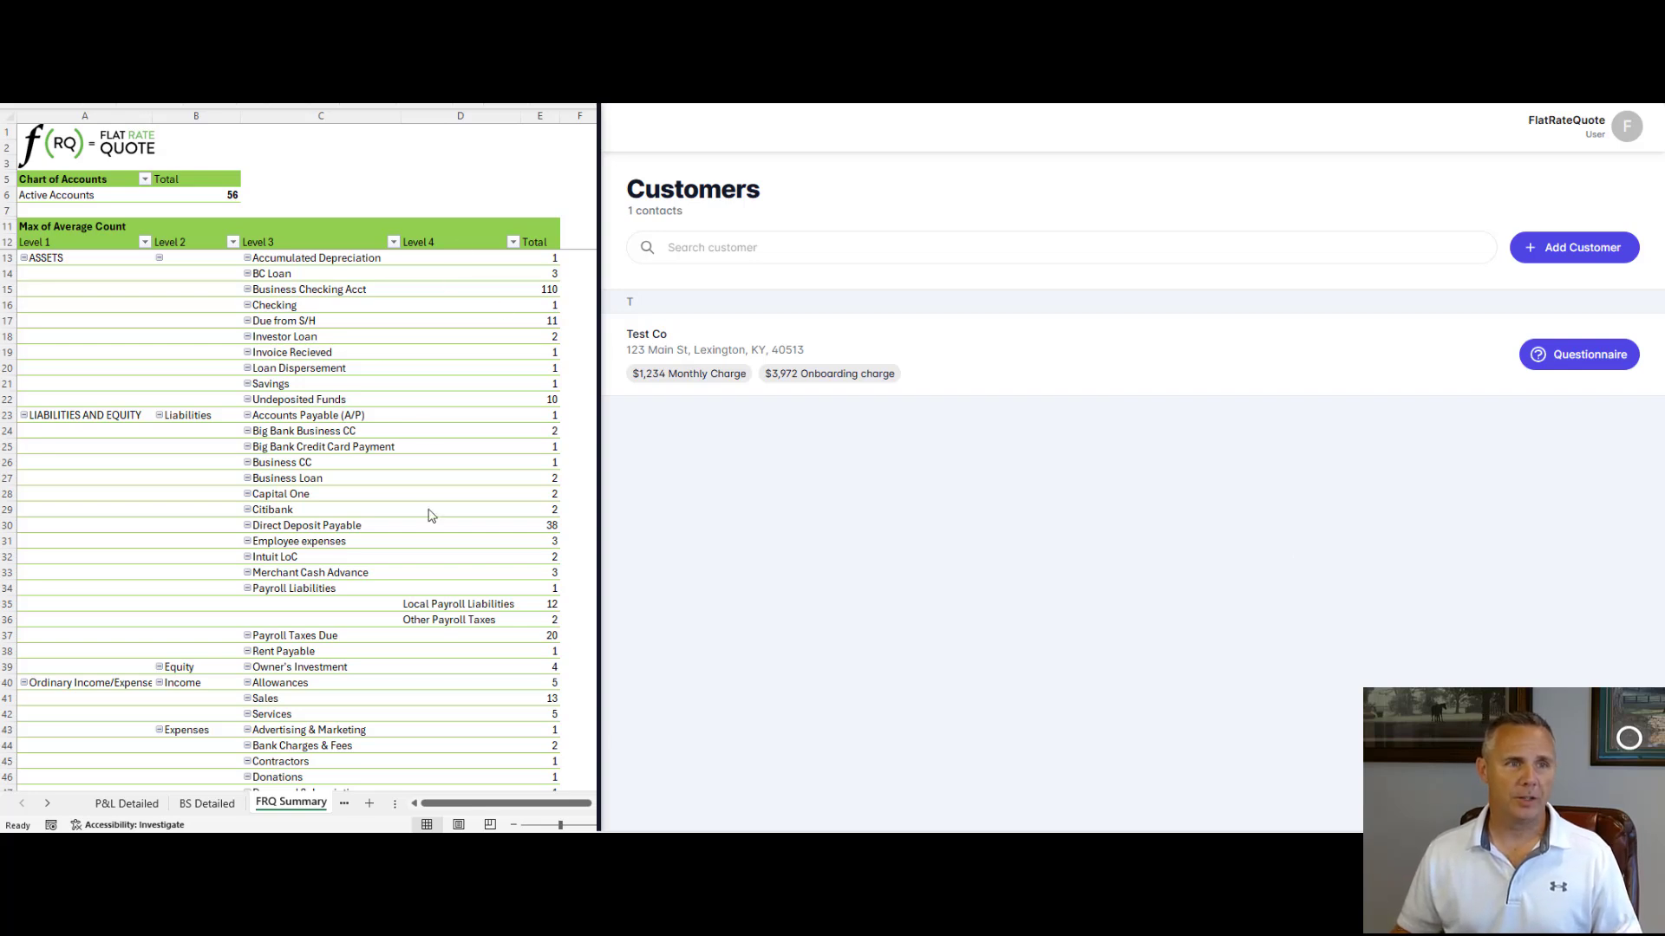
# Step: Start a new customer record with the company name Summary Co
pyautogui.click(1564, 249)
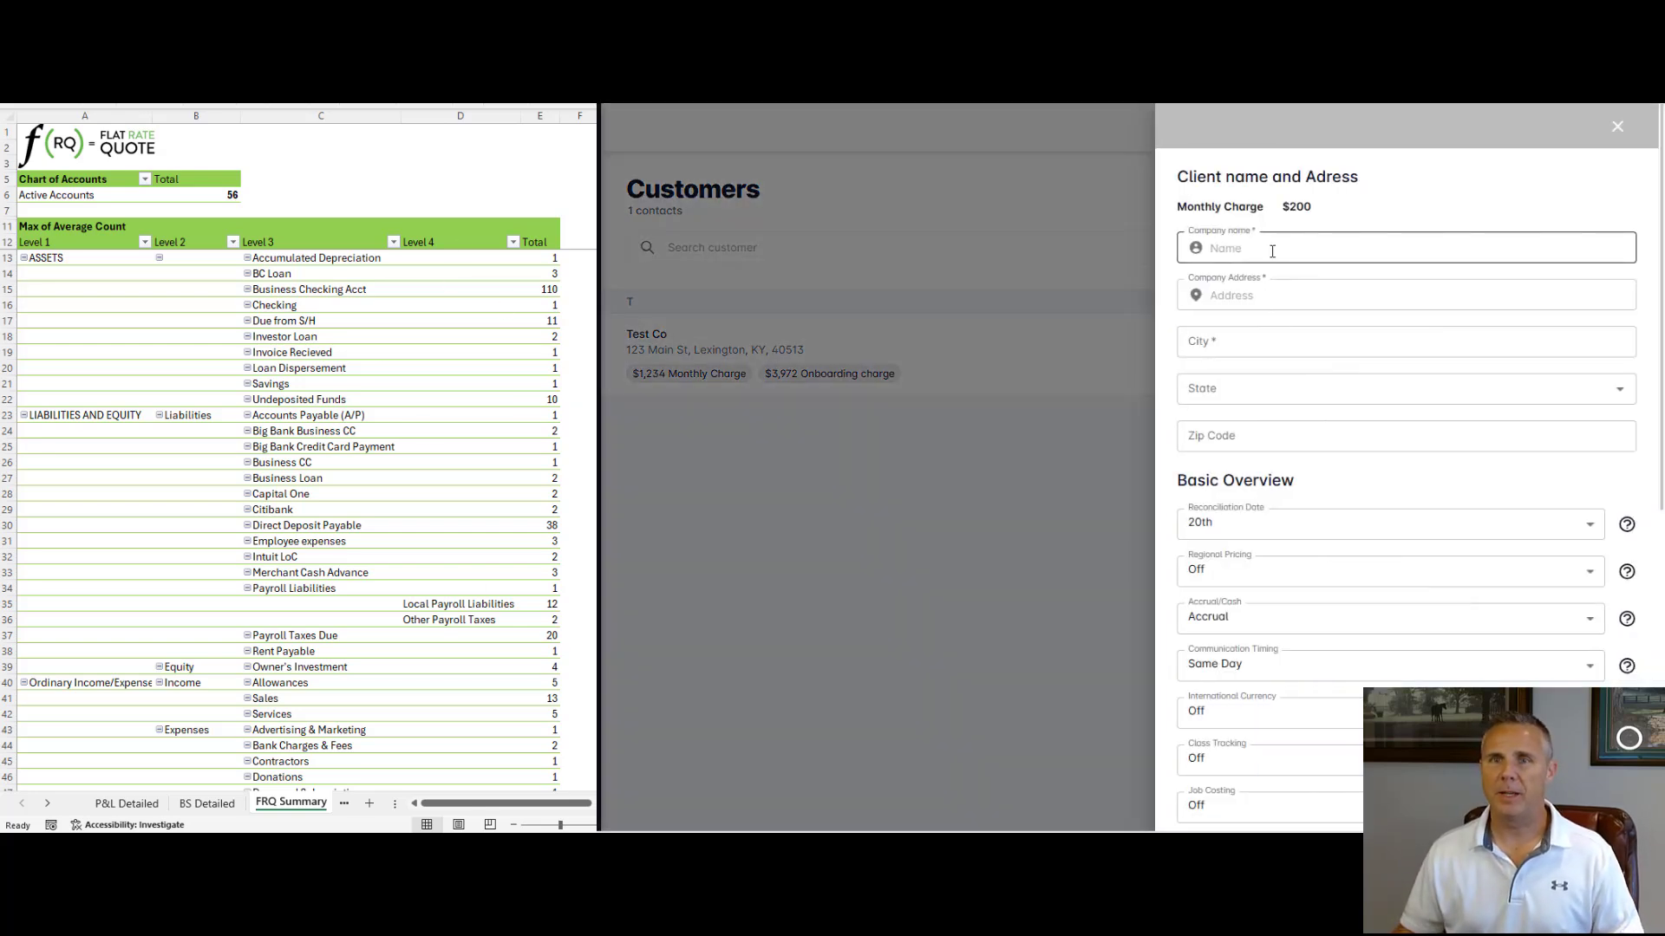
pyautogui.click(1259, 250)
pyautogui.write('Summary Co')
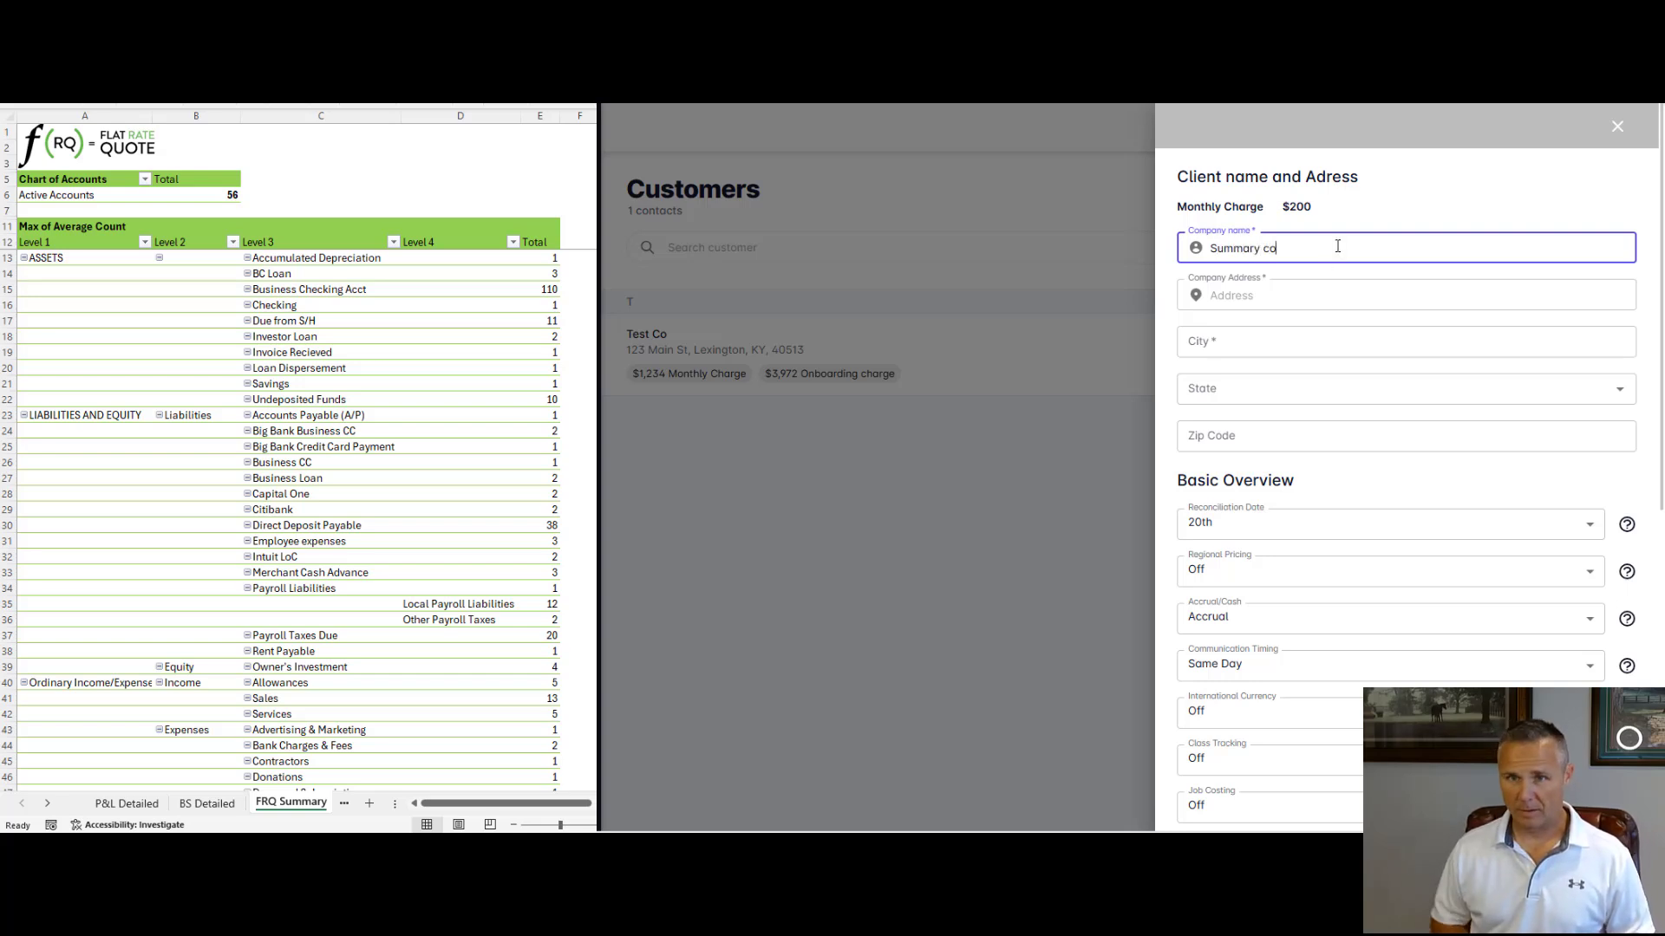
pyautogui.press('Tab')
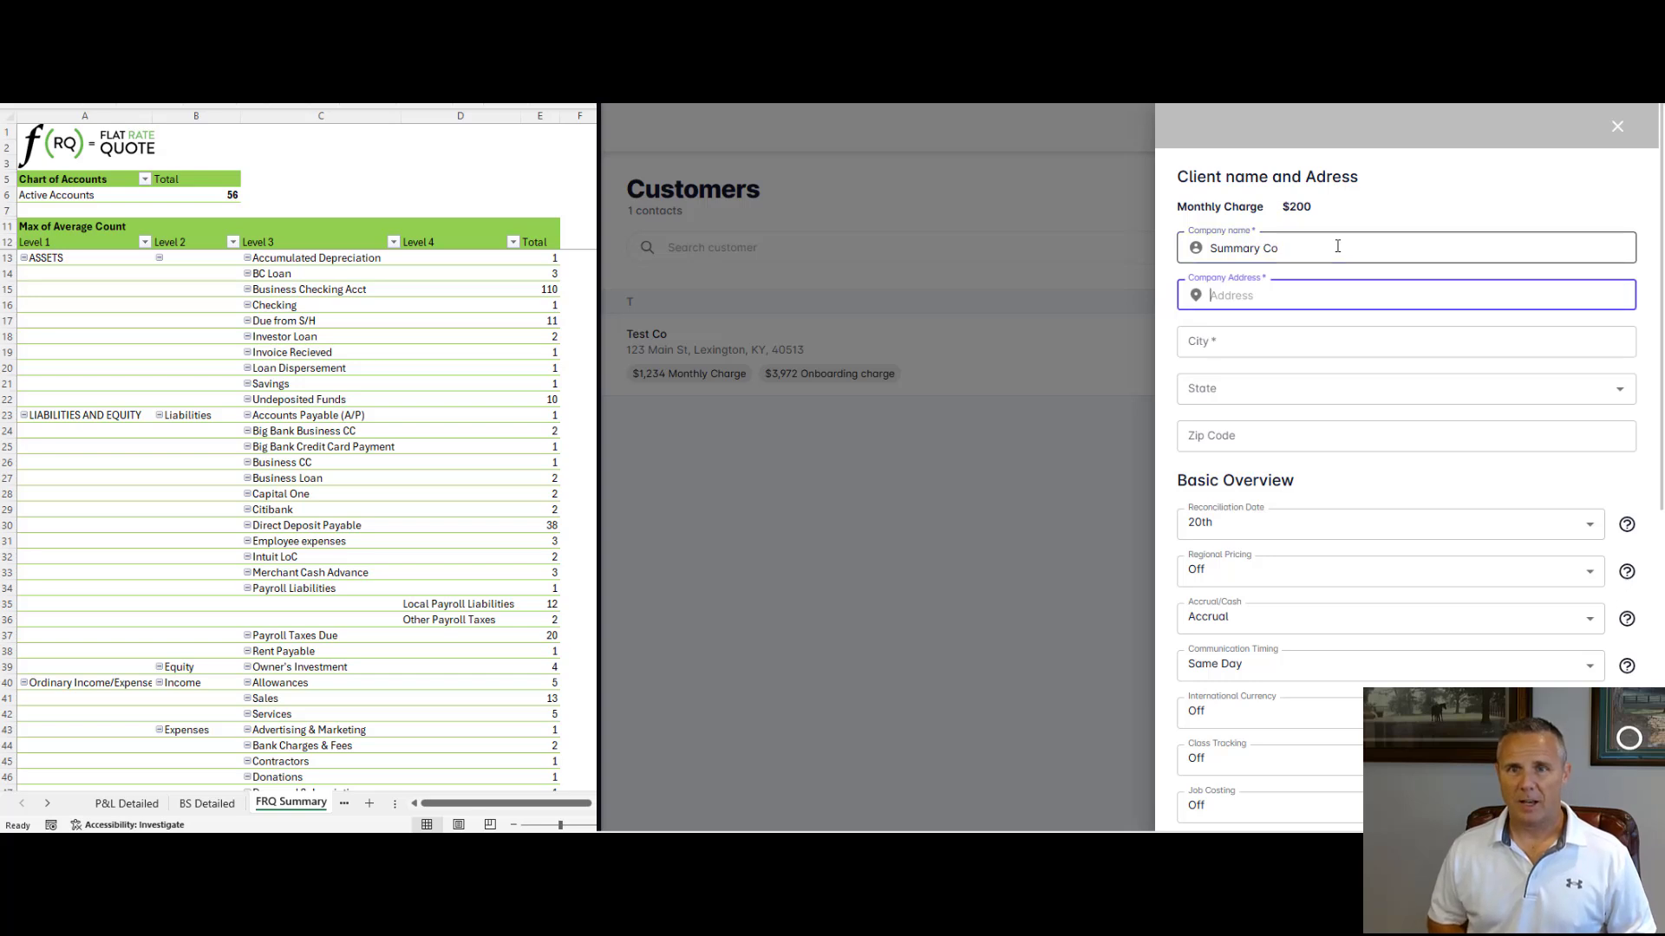
# Step: Fill in the new customer's street address, city, state and zip code
pyautogui.write('123 Main St')
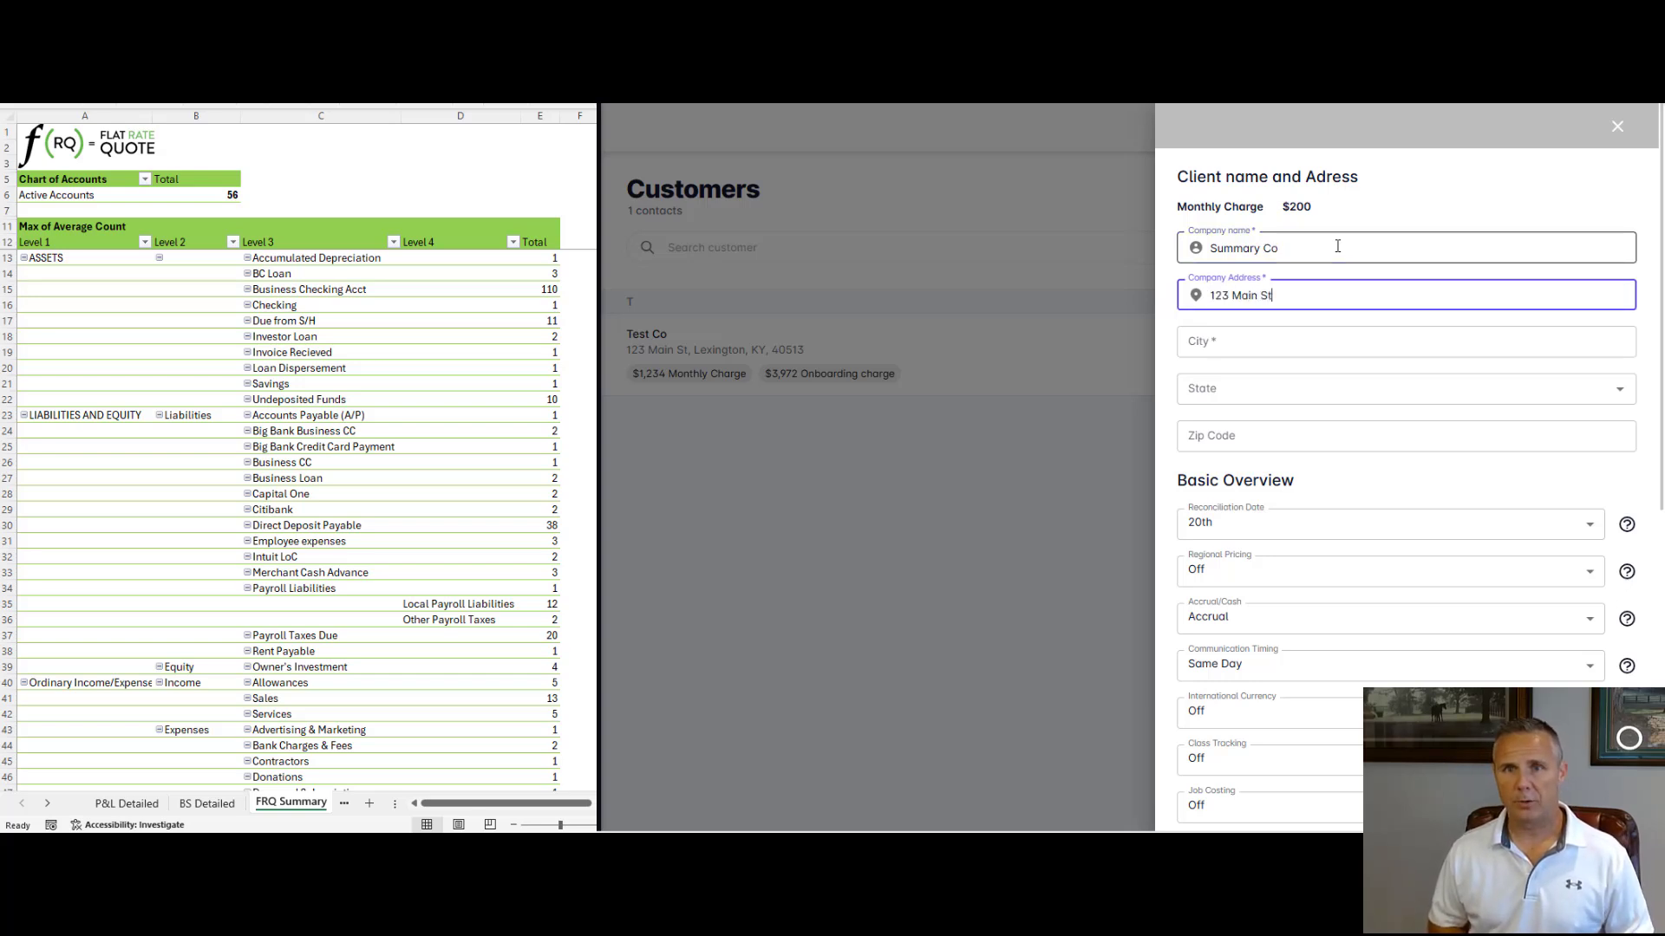
pyautogui.press('Tab')
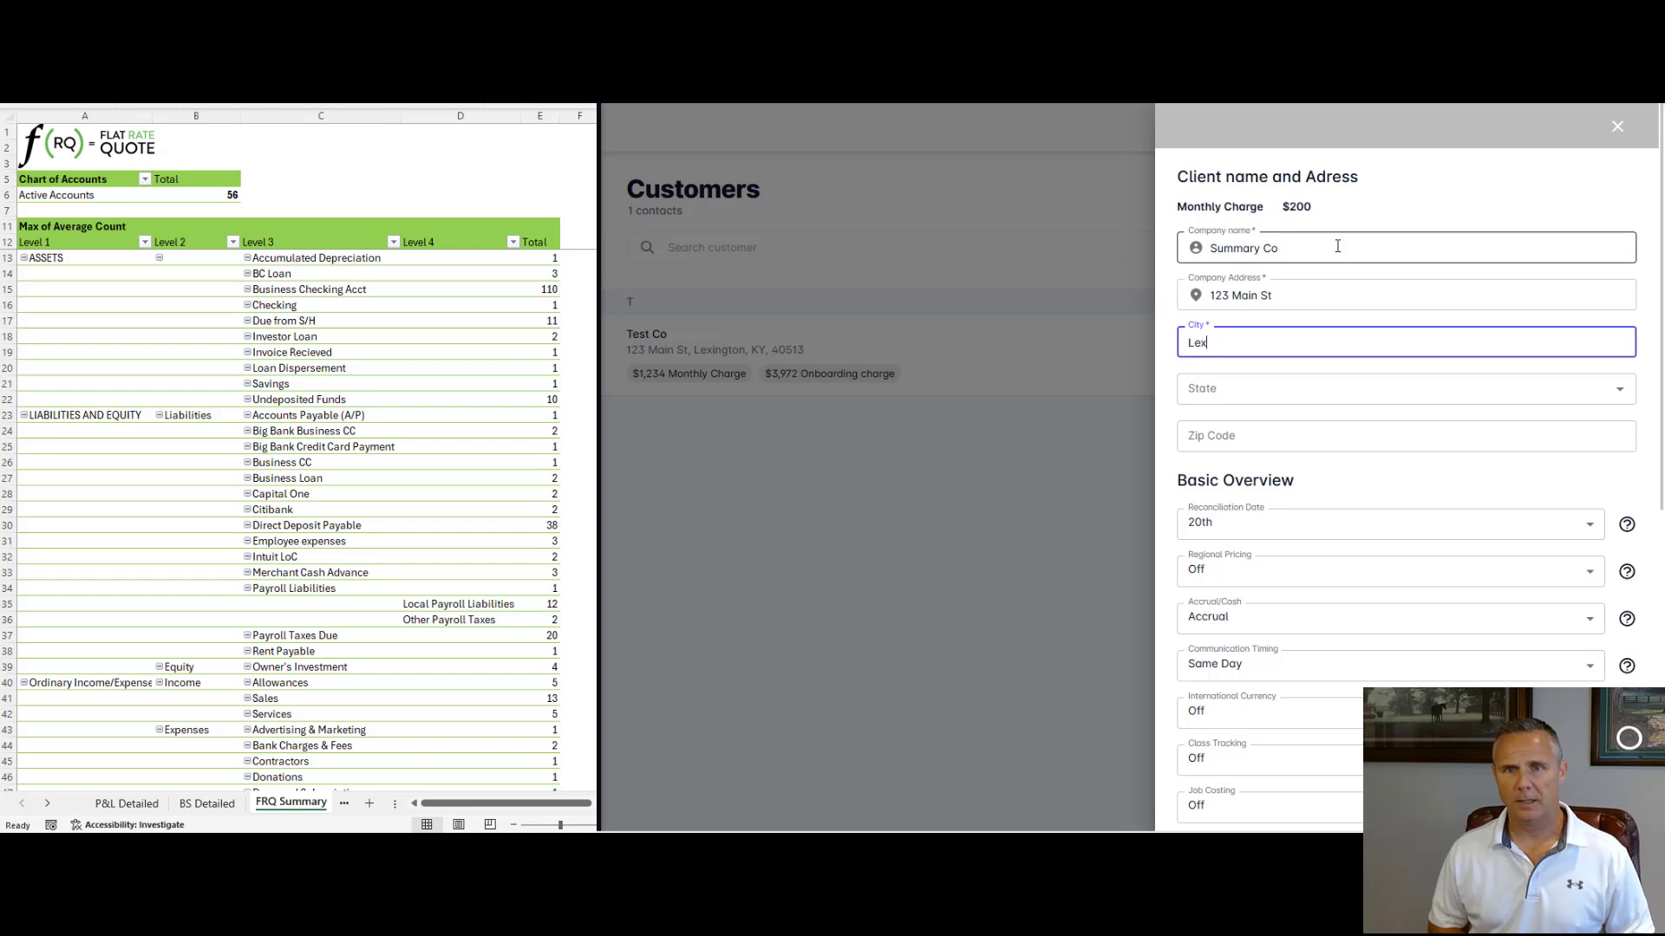
pyautogui.write('Lexington')
pyautogui.press('Tab')
pyautogui.write('KY')
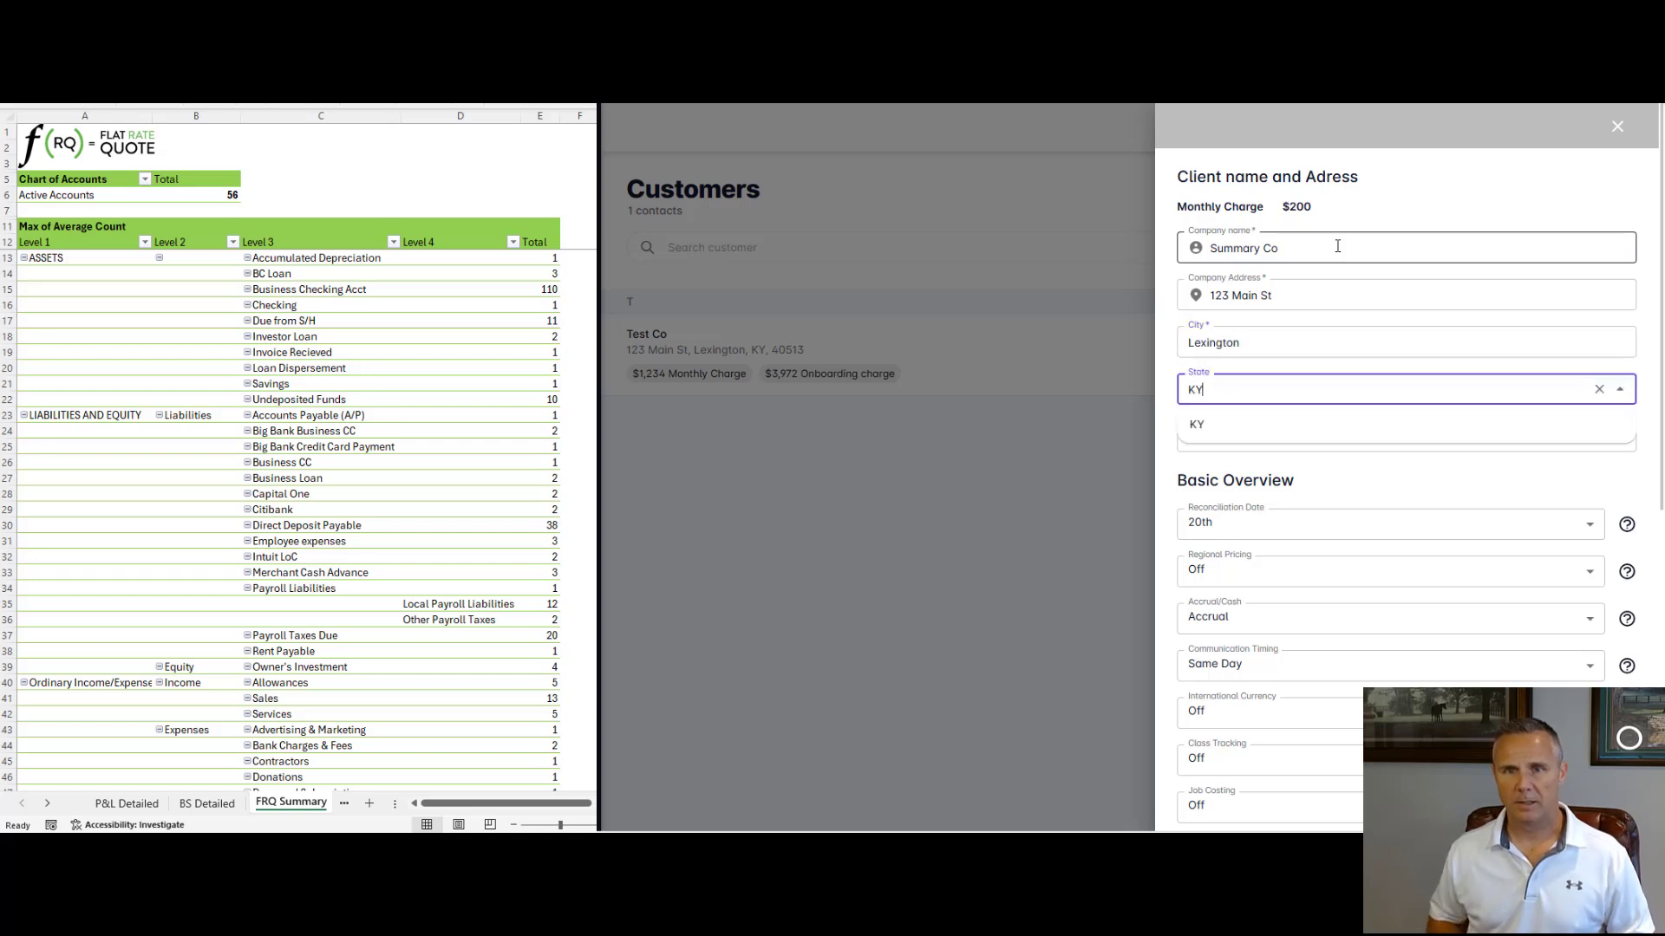
pyautogui.click(1234, 435)
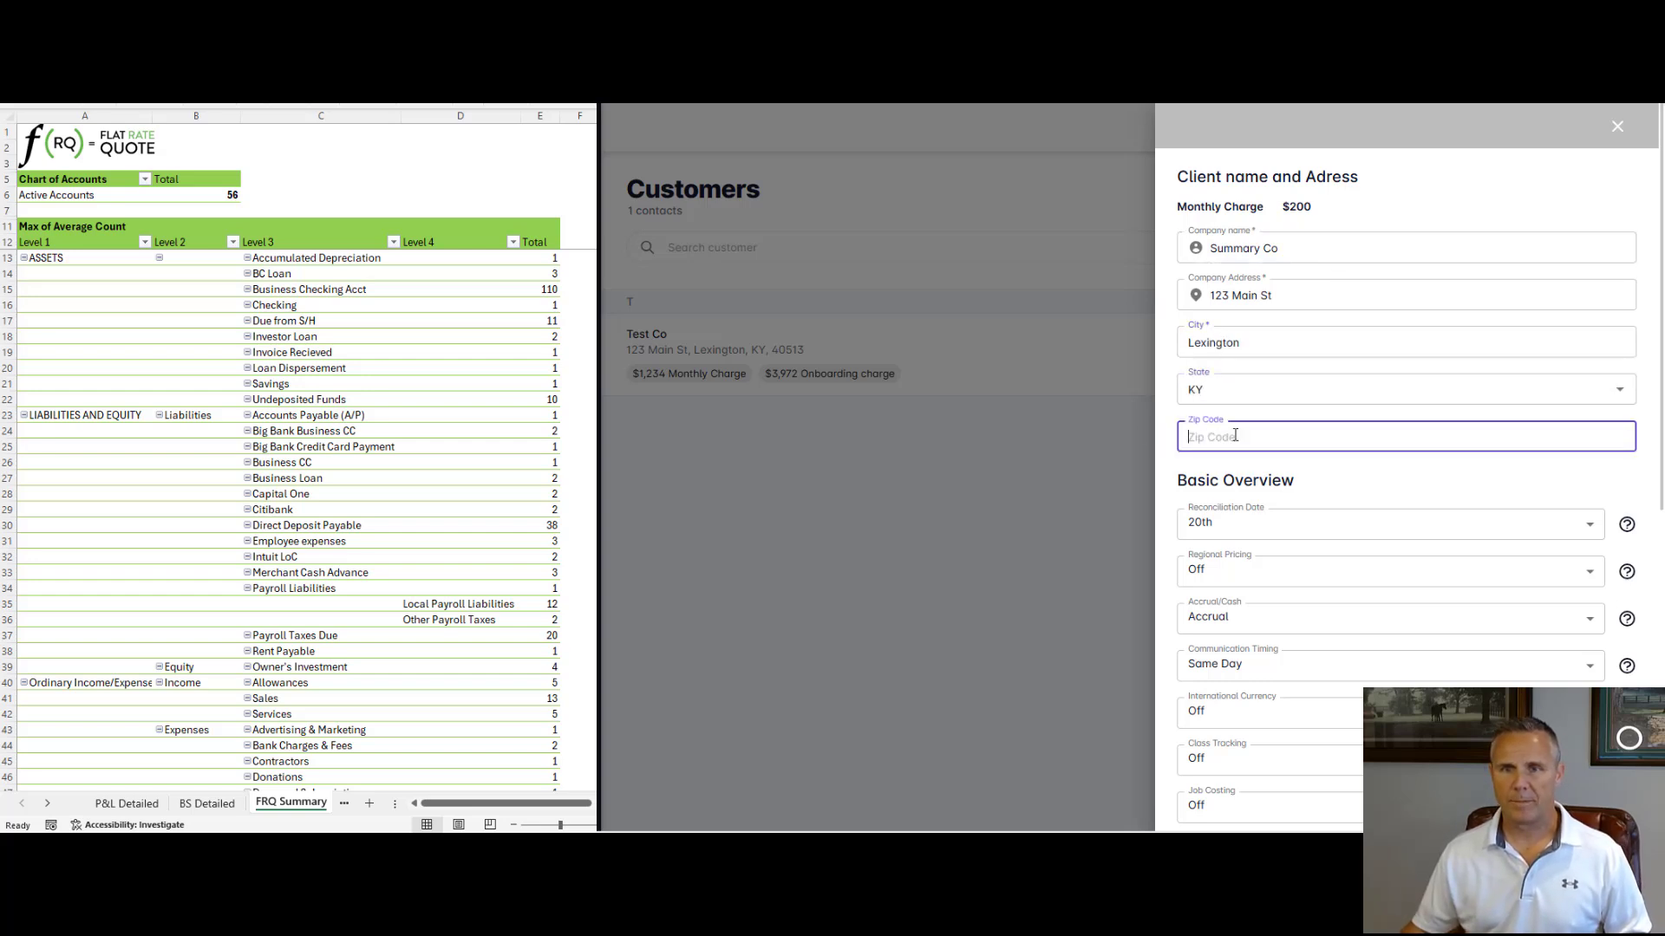
pyautogui.write('40513')
pyautogui.press('Tab')
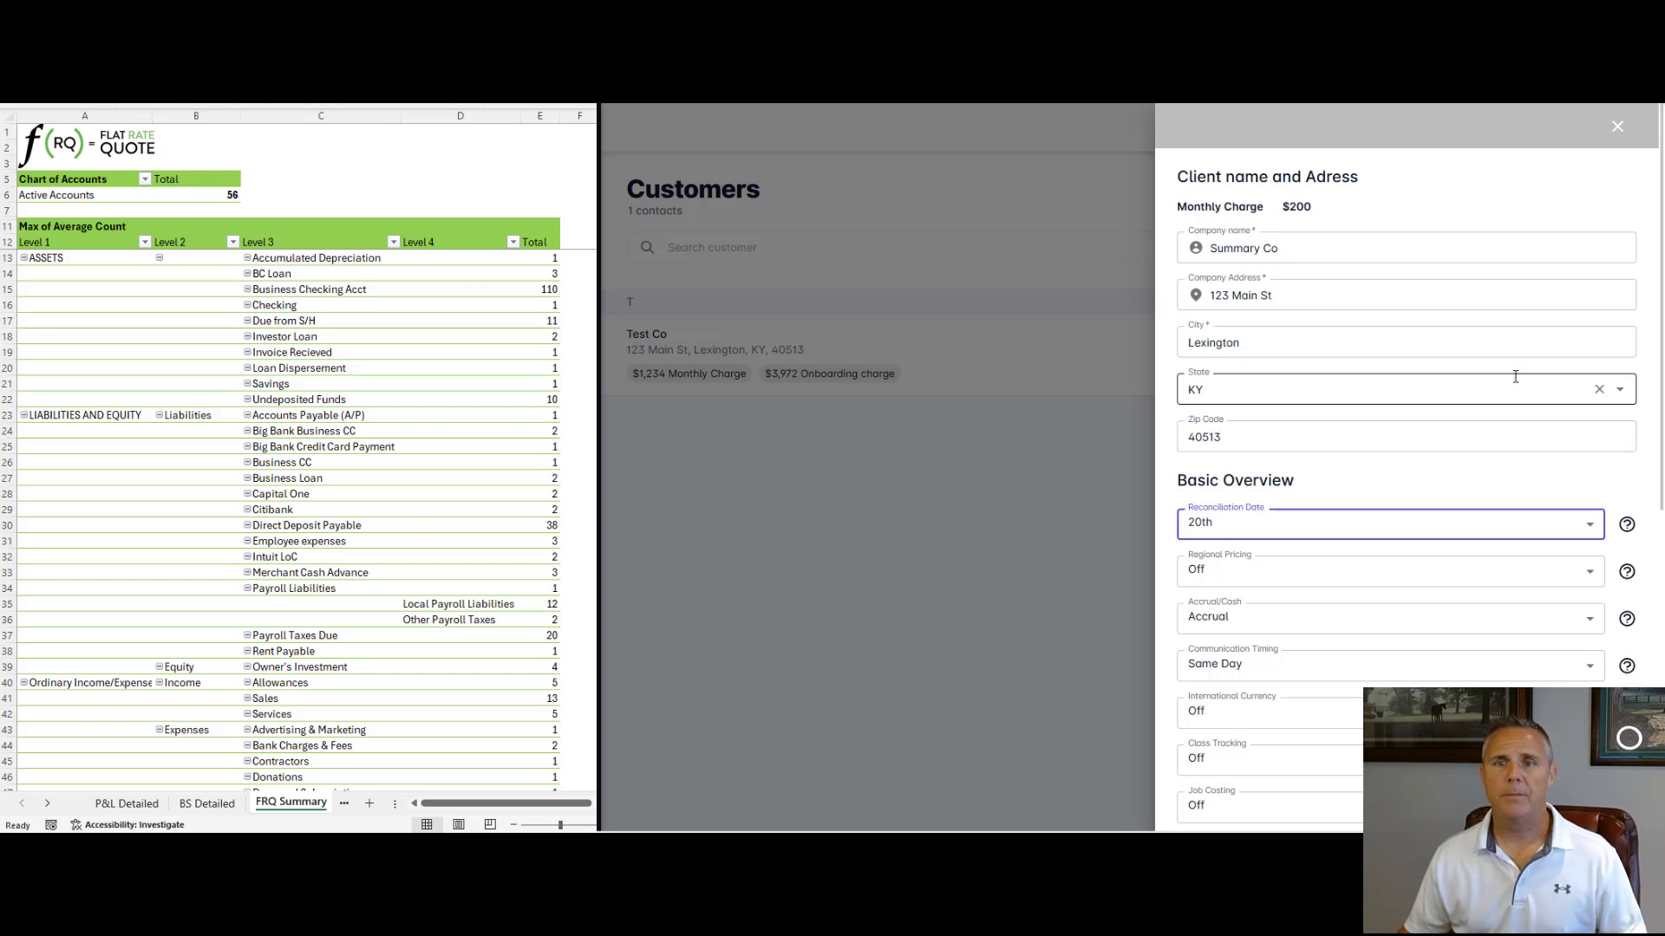
# Step: Set the Chart Of Accounts quantity under Other Activities to 56, taken from the Active Accounts total in the summary
pyautogui.scroll(-3, 1508, 369)
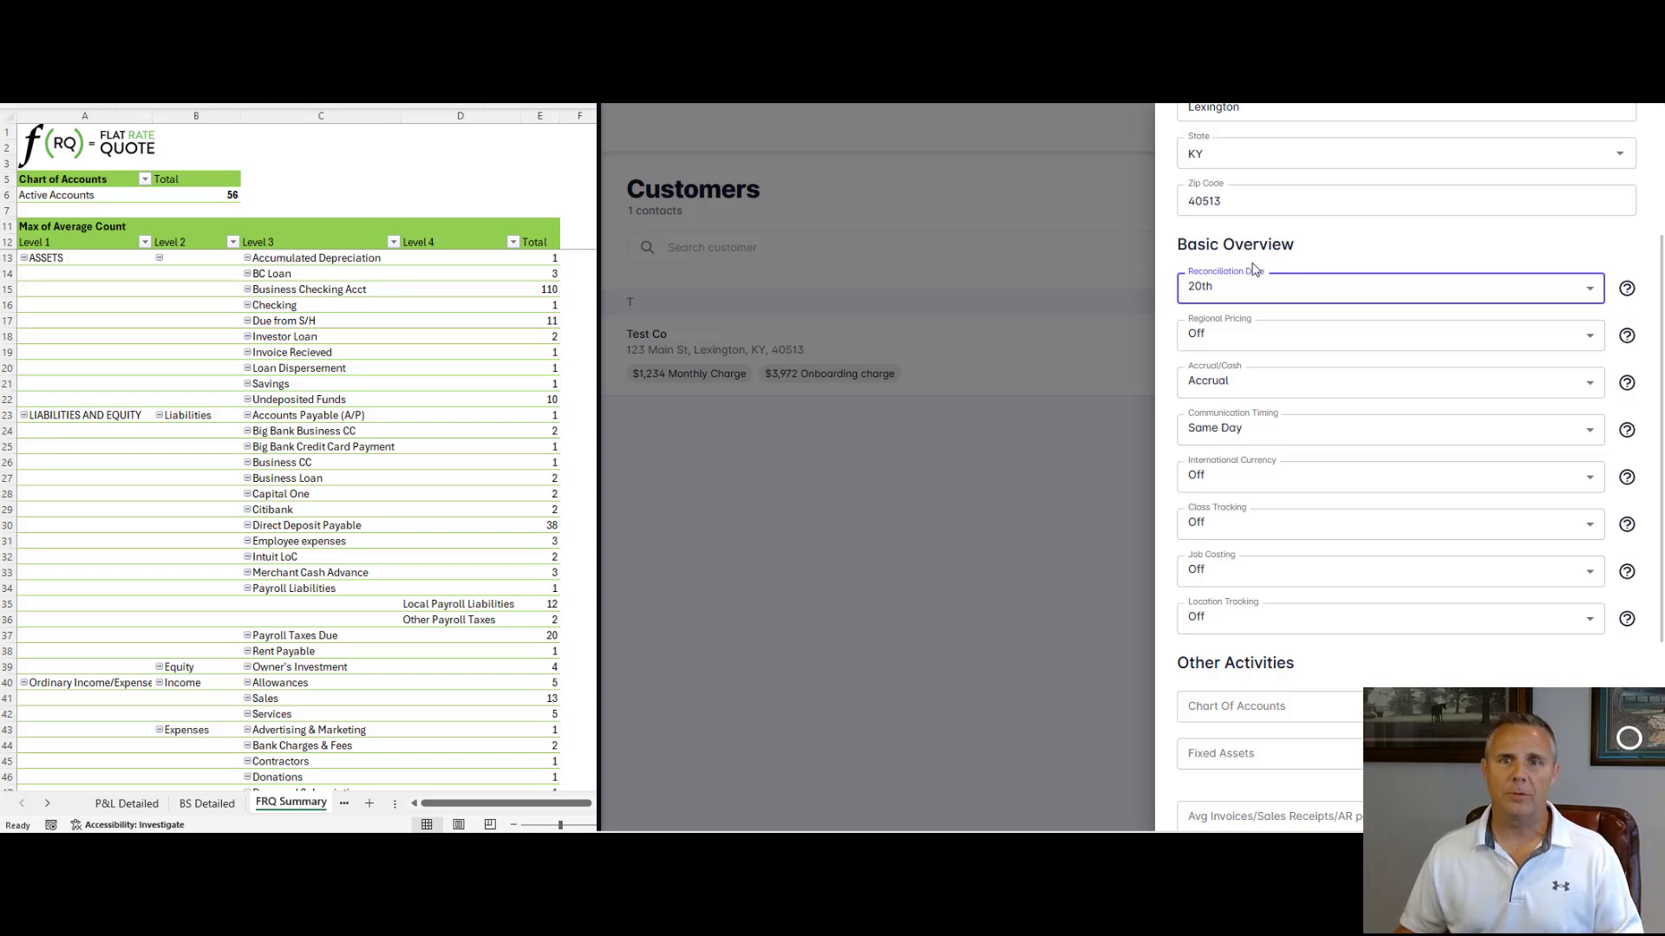
pyautogui.scroll(-3, 1242, 479)
pyautogui.click(1242, 480)
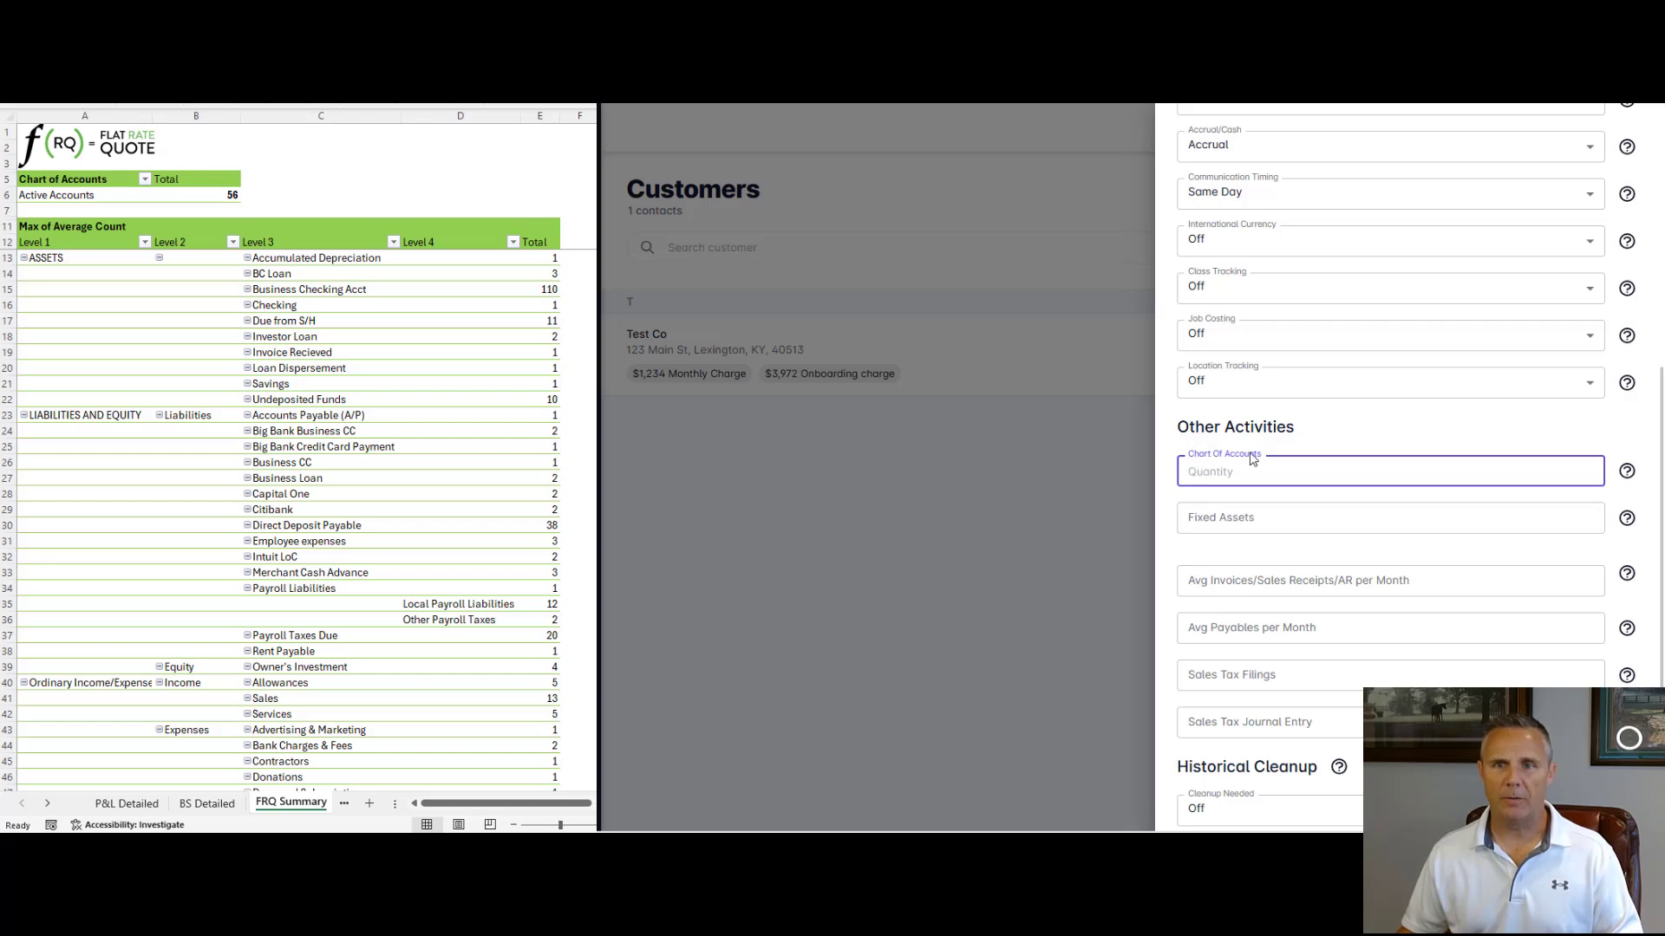
pyautogui.click(184, 195)
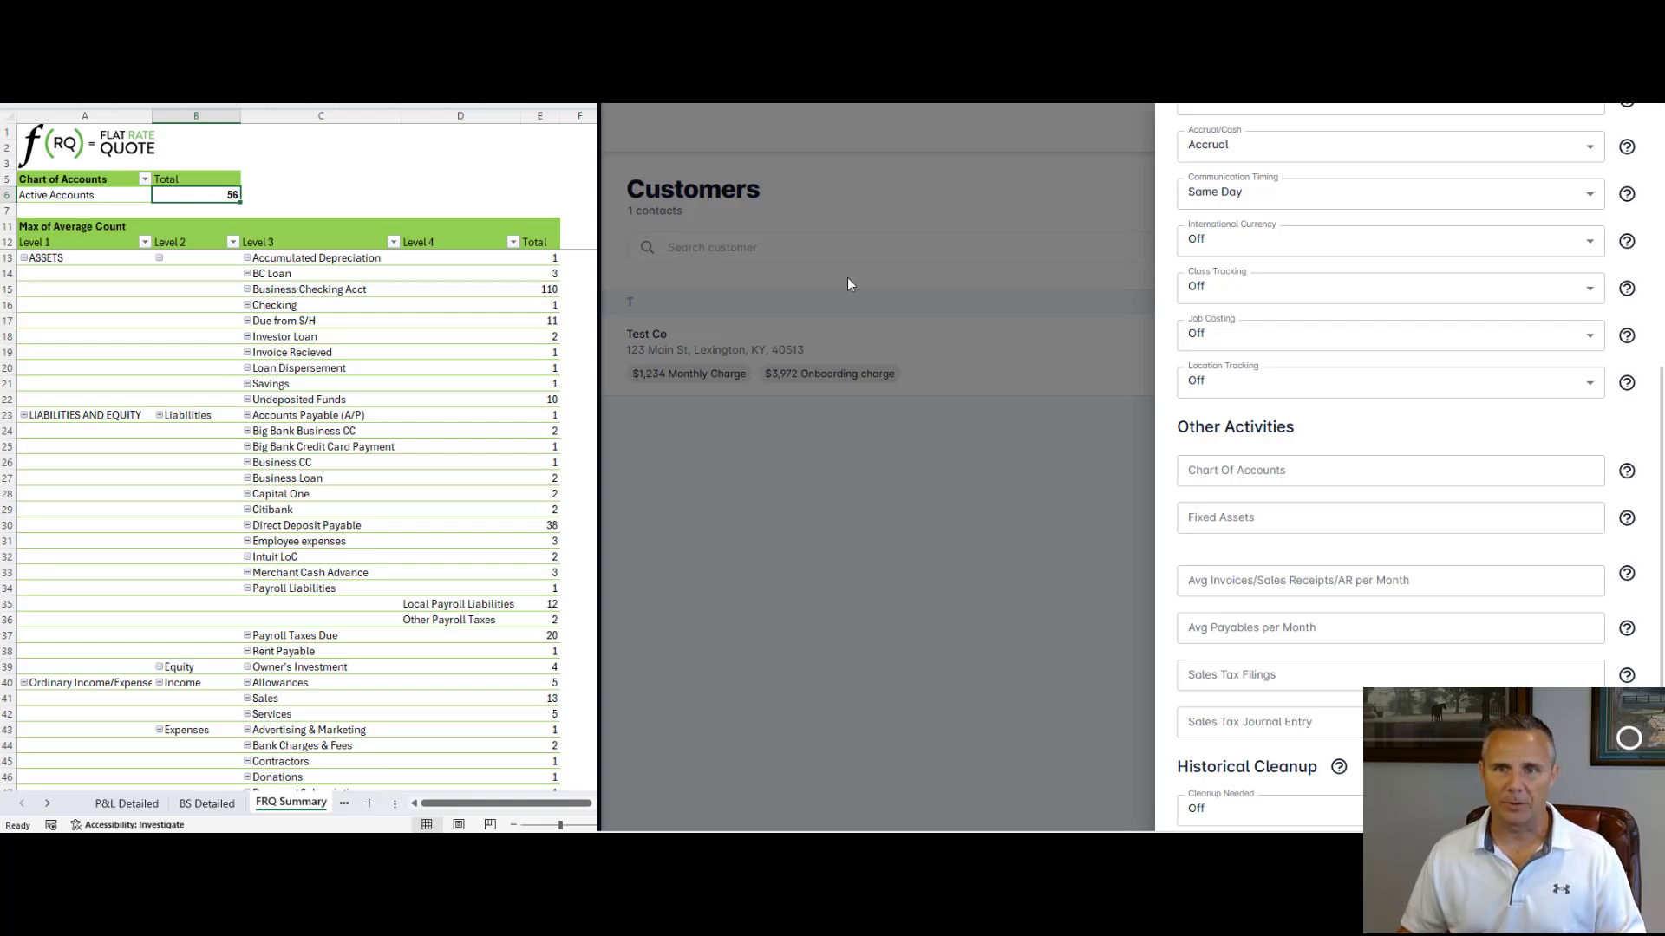
pyautogui.click(1186, 473)
pyautogui.click(1260, 474)
pyautogui.write('5')
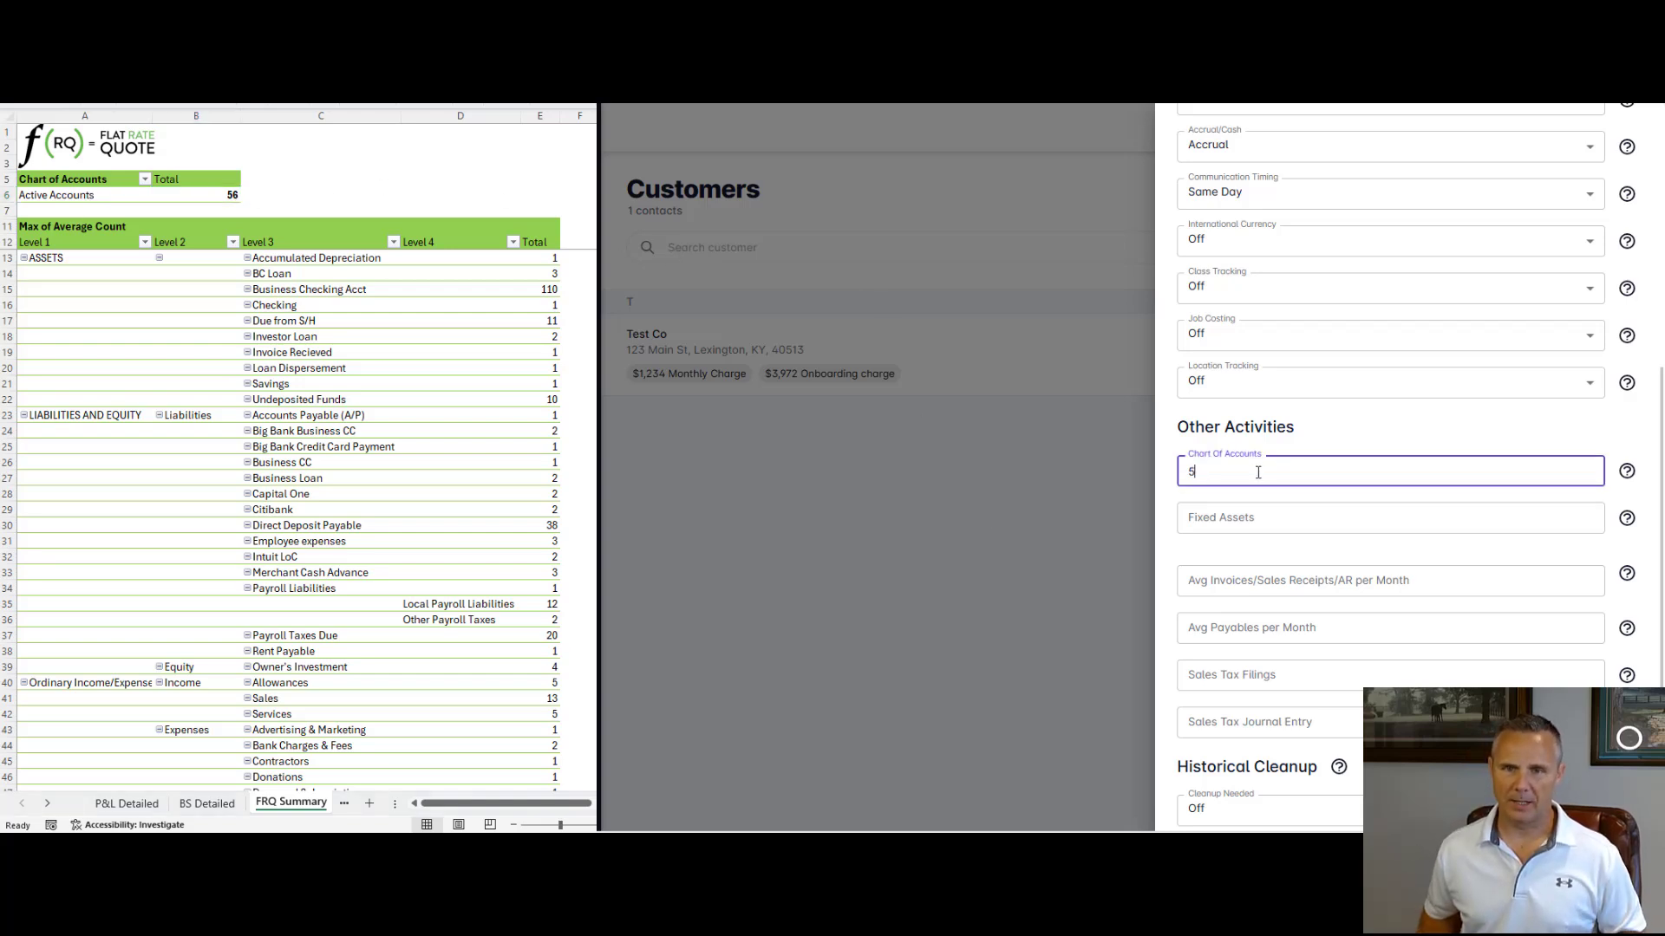
pyautogui.write('6')
pyautogui.press('Tab')
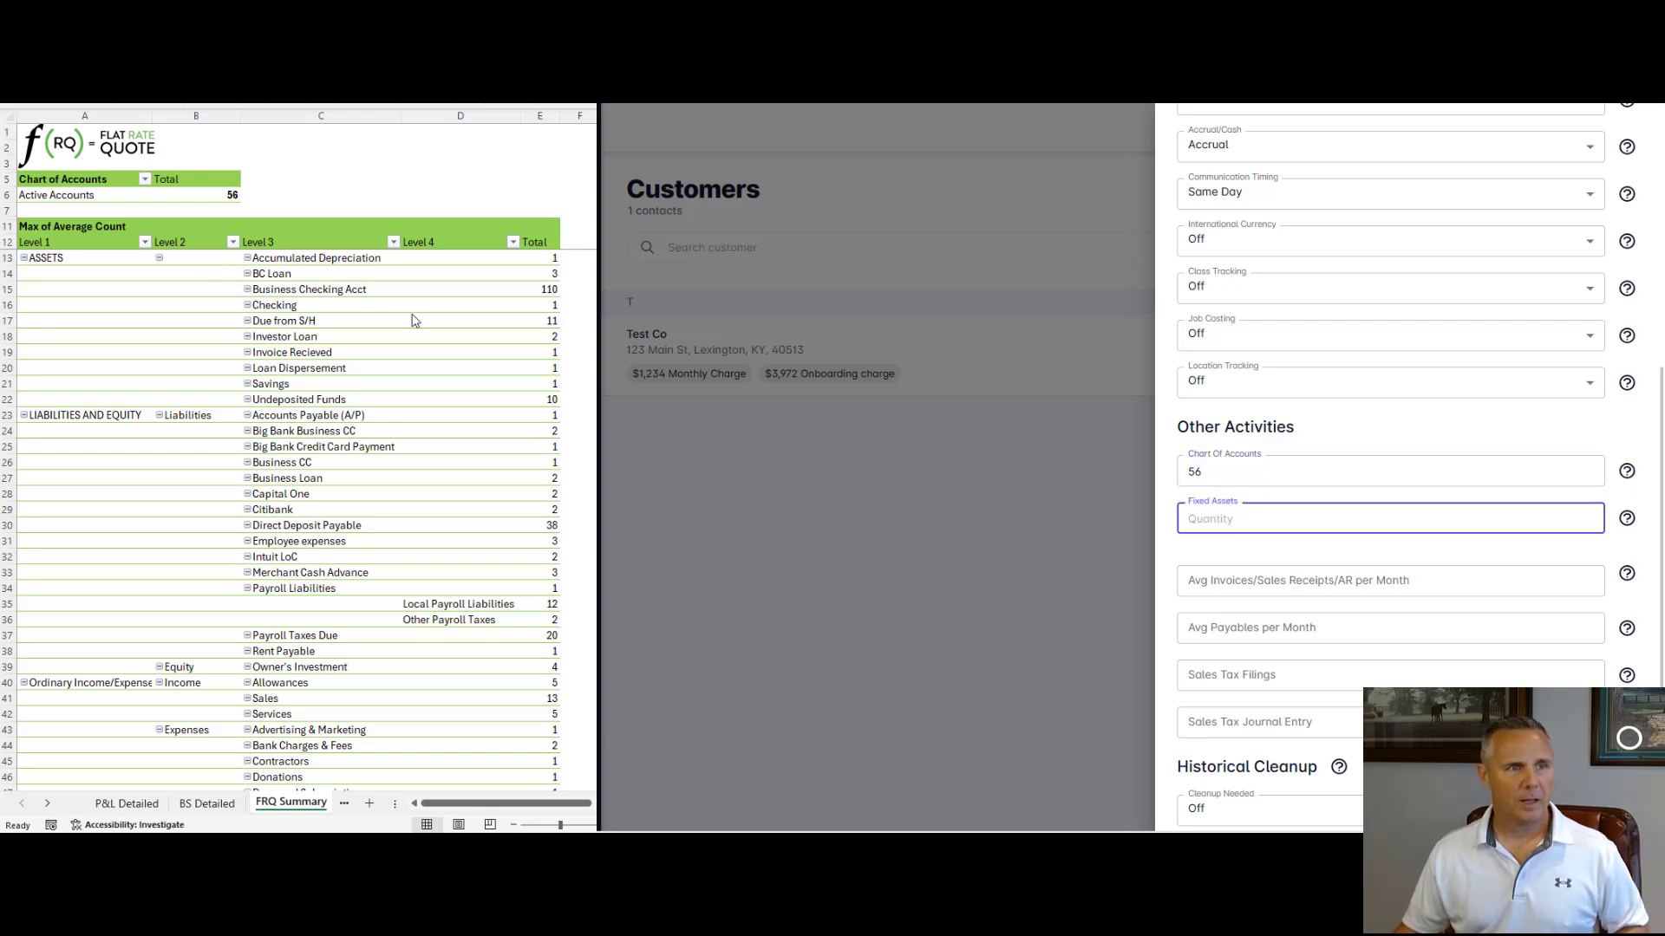
# Step: Check the Level 3 accounts of the ASSETS group in the summary and set the Fixed Assets quantity to 20
pyautogui.moveTo(295, 258); pyautogui.dragTo(295, 394)
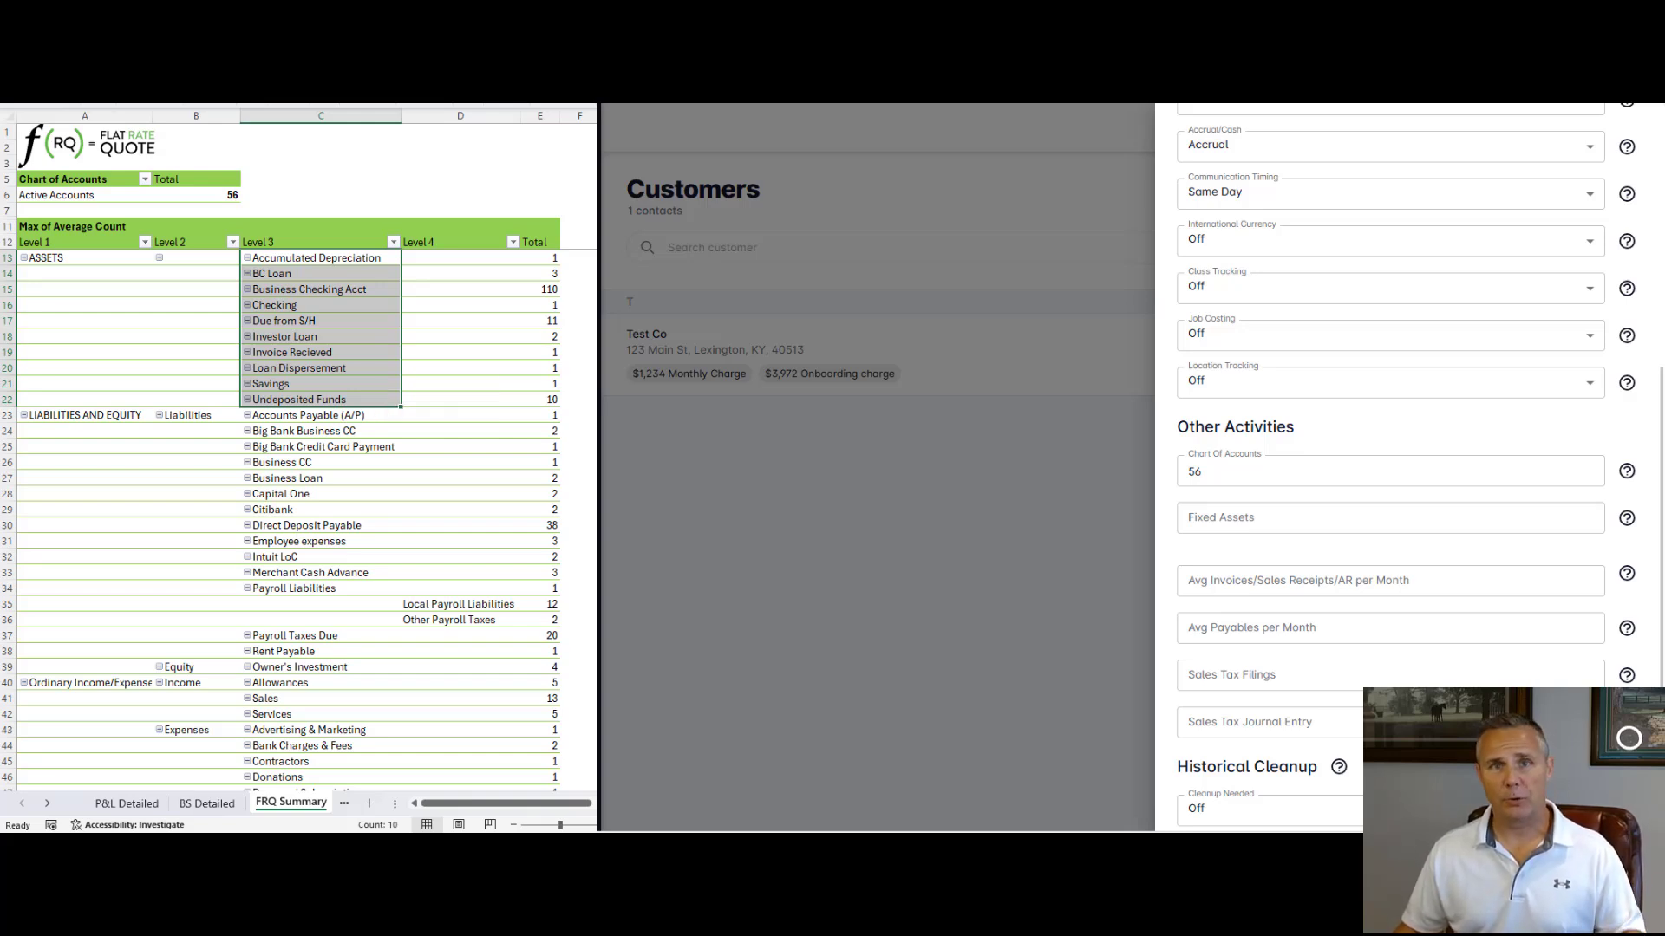
pyautogui.click(1228, 518)
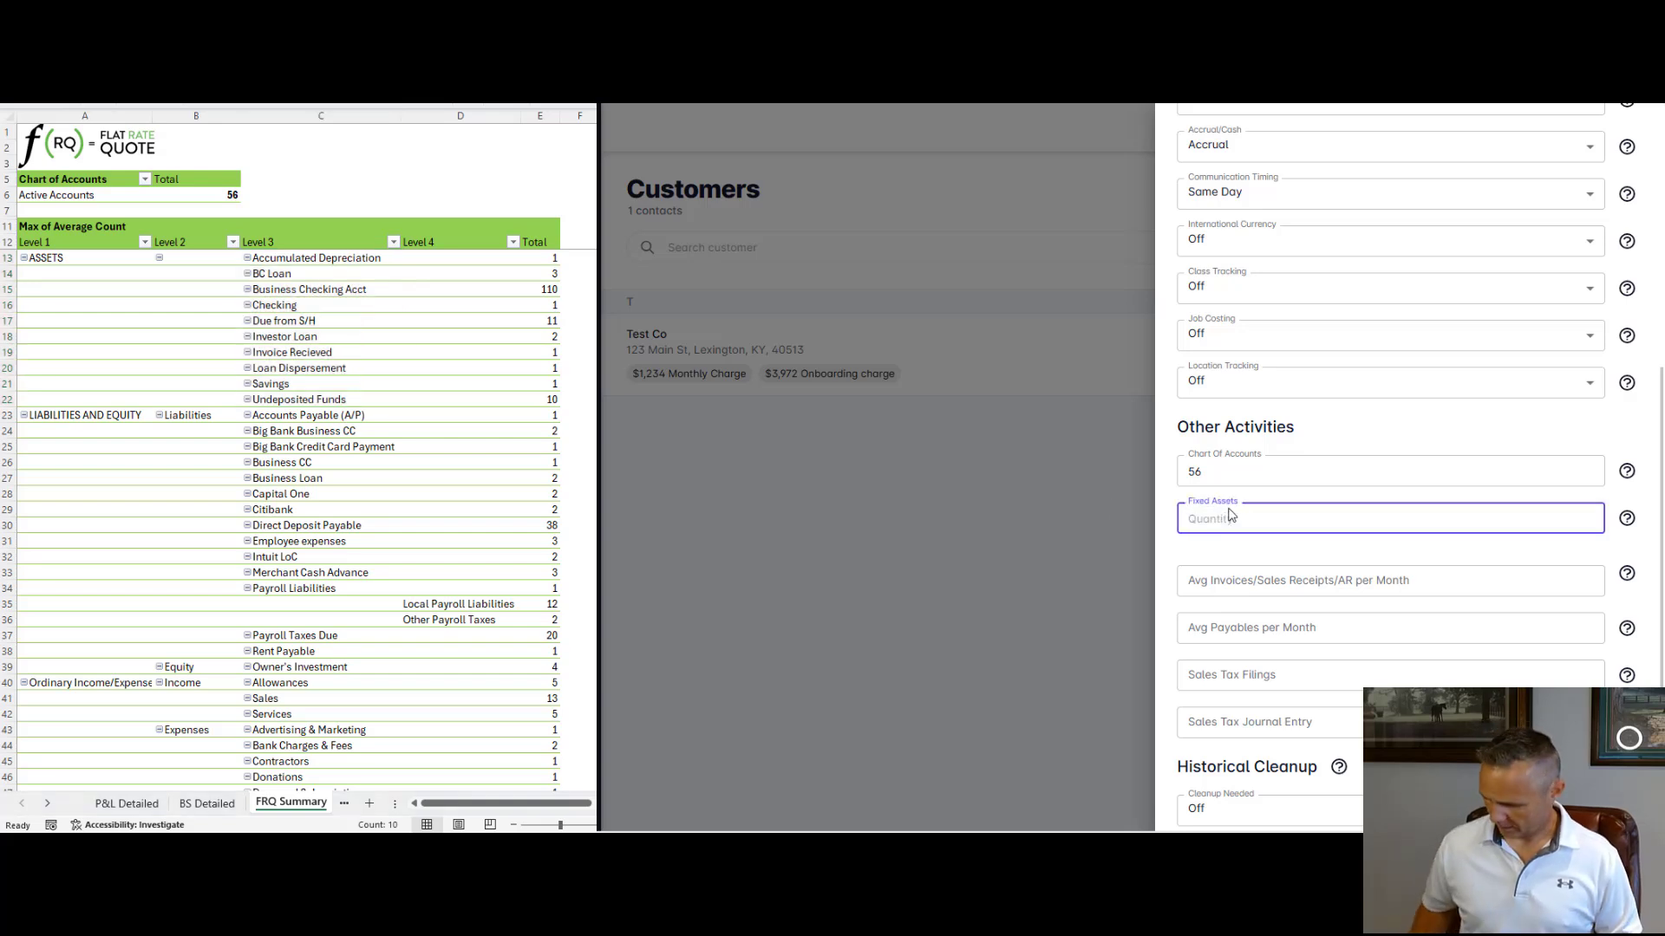
pyautogui.write('20')
# Step: Sum the Allowances, Sales and Services totals in the summary and set Avg Invoices/Sales Receipts/AR per Month to 23
pyautogui.click(1244, 580)
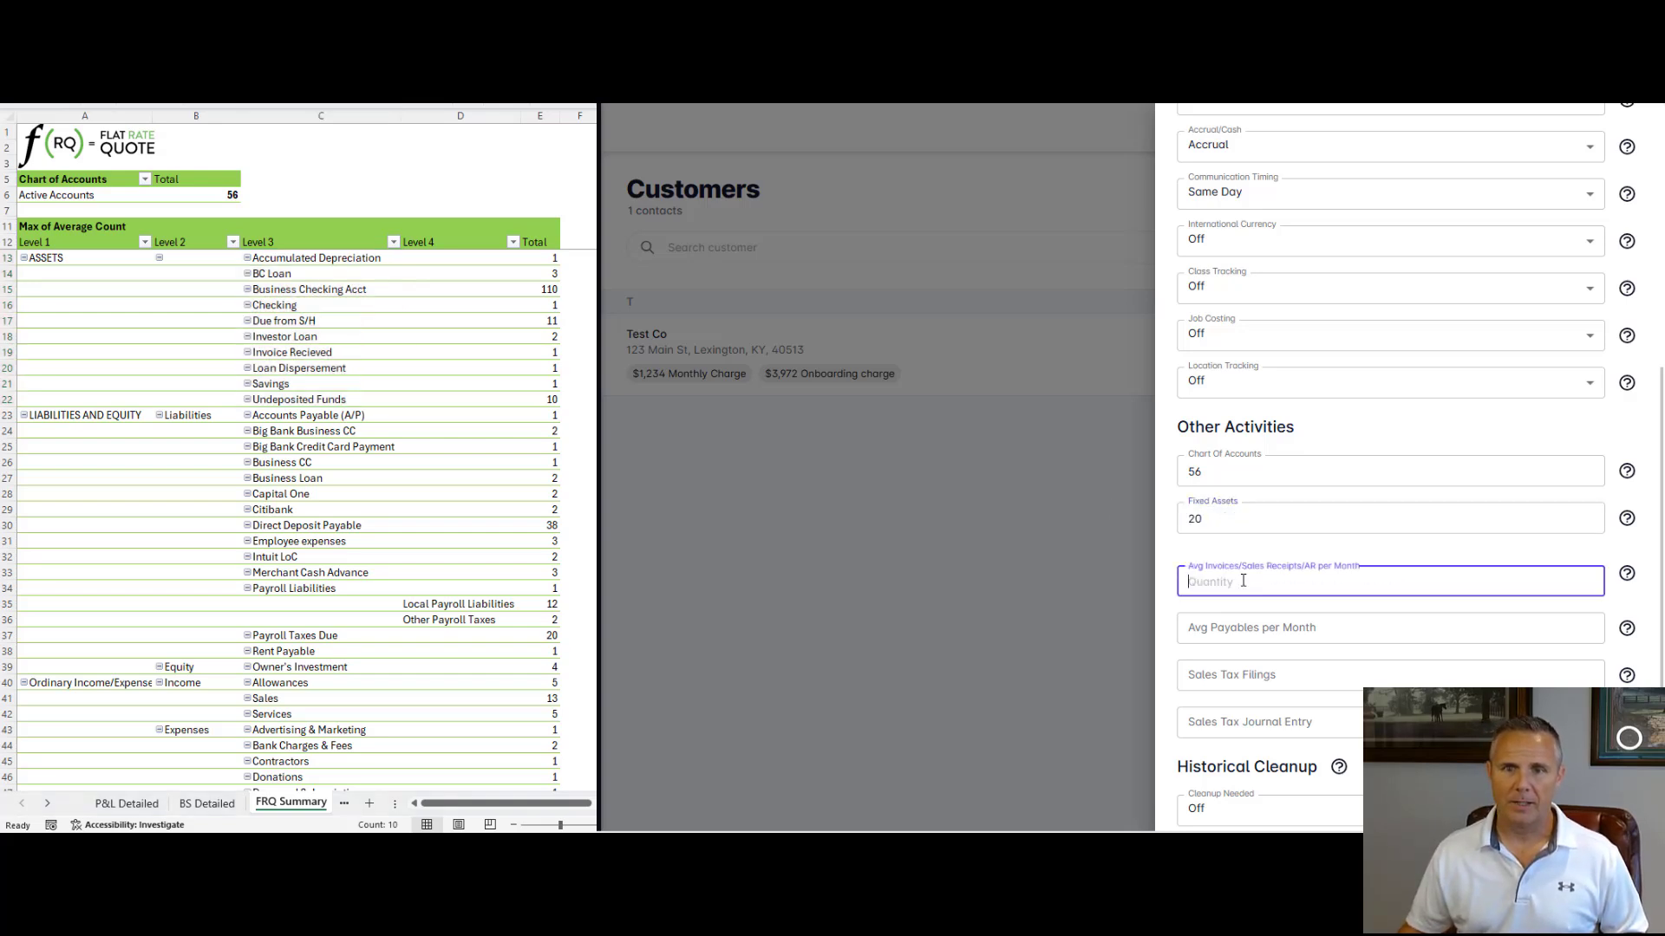
pyautogui.click(394, 419)
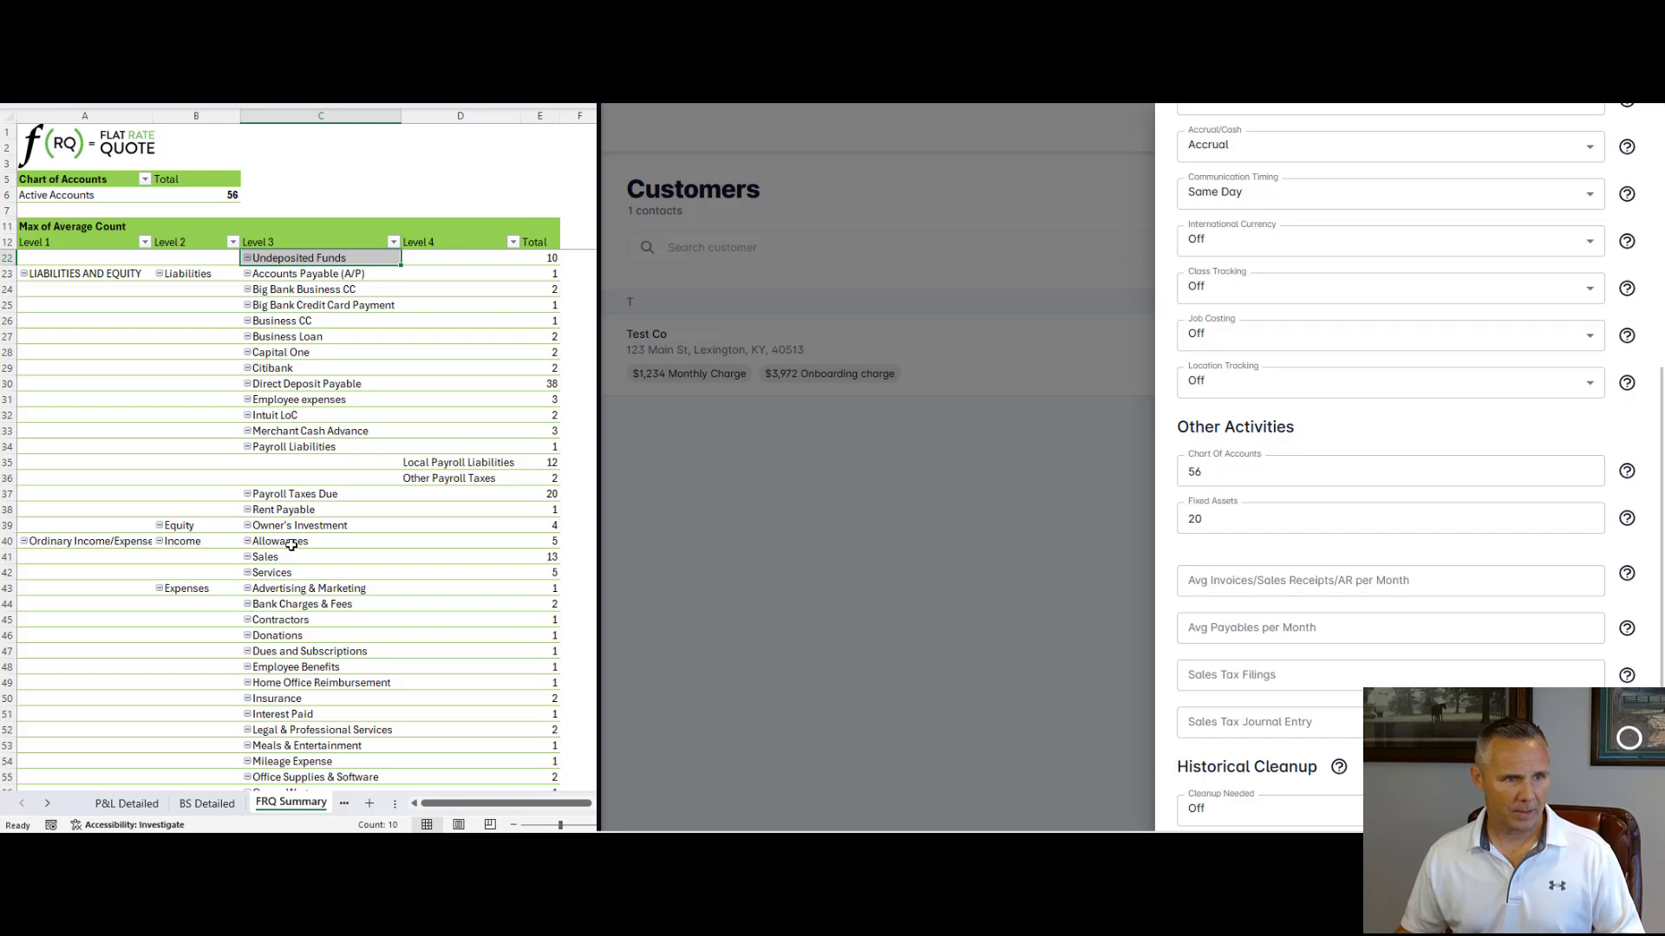
pyautogui.moveTo(536, 539); pyautogui.dragTo(533, 576)
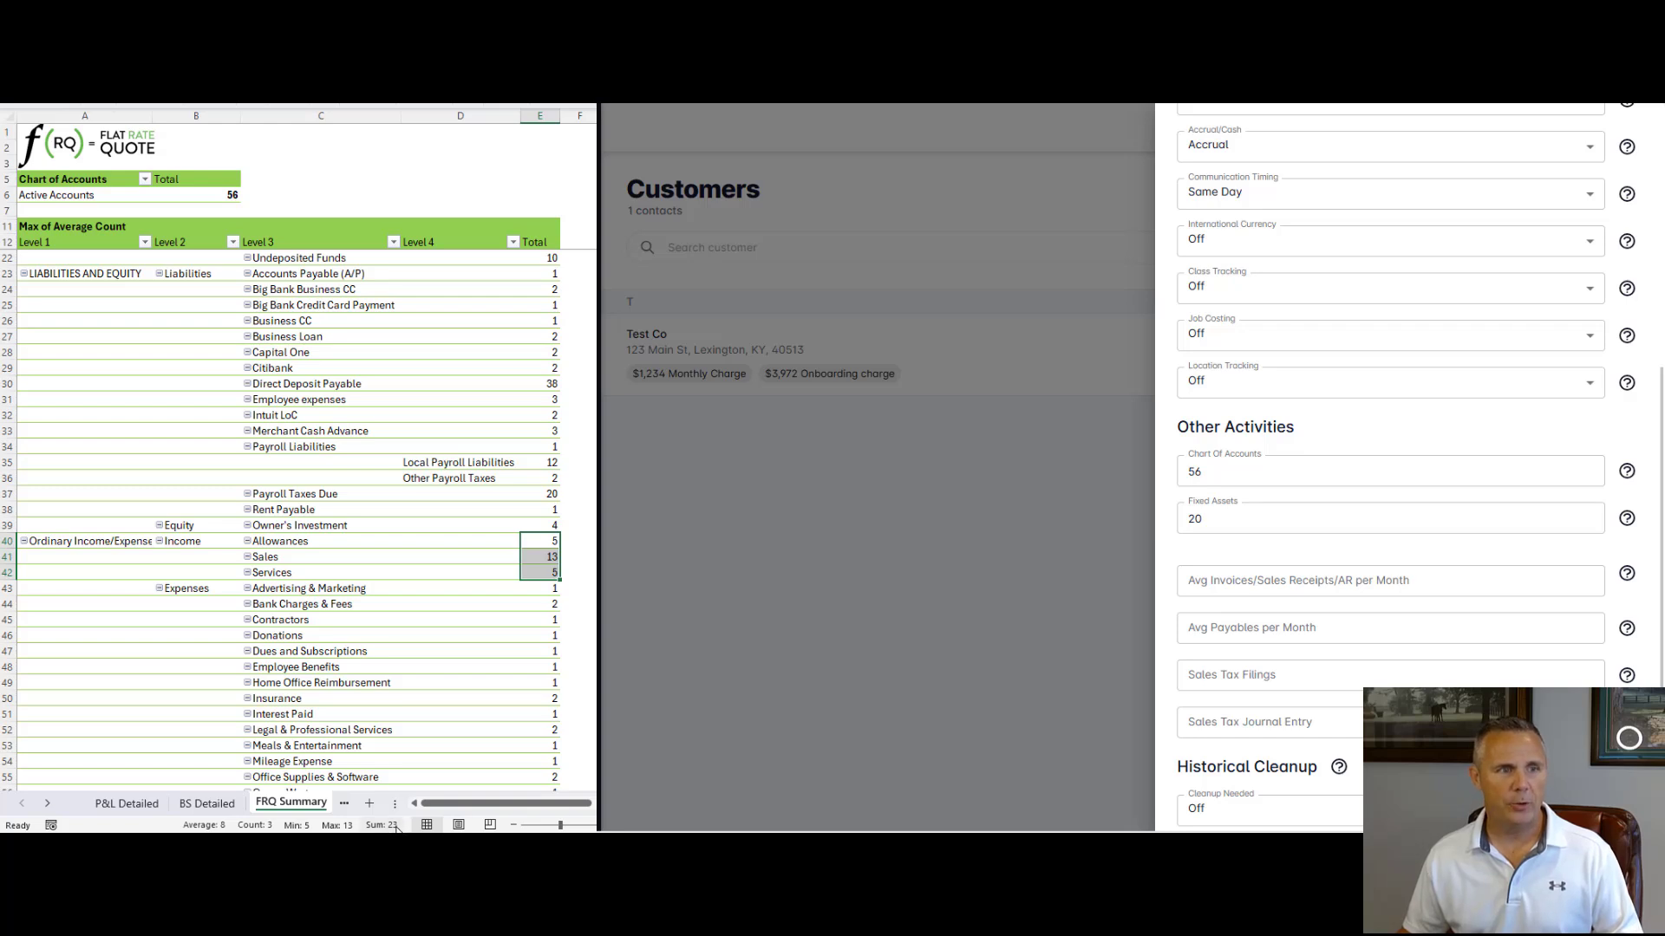
pyautogui.click(1245, 586)
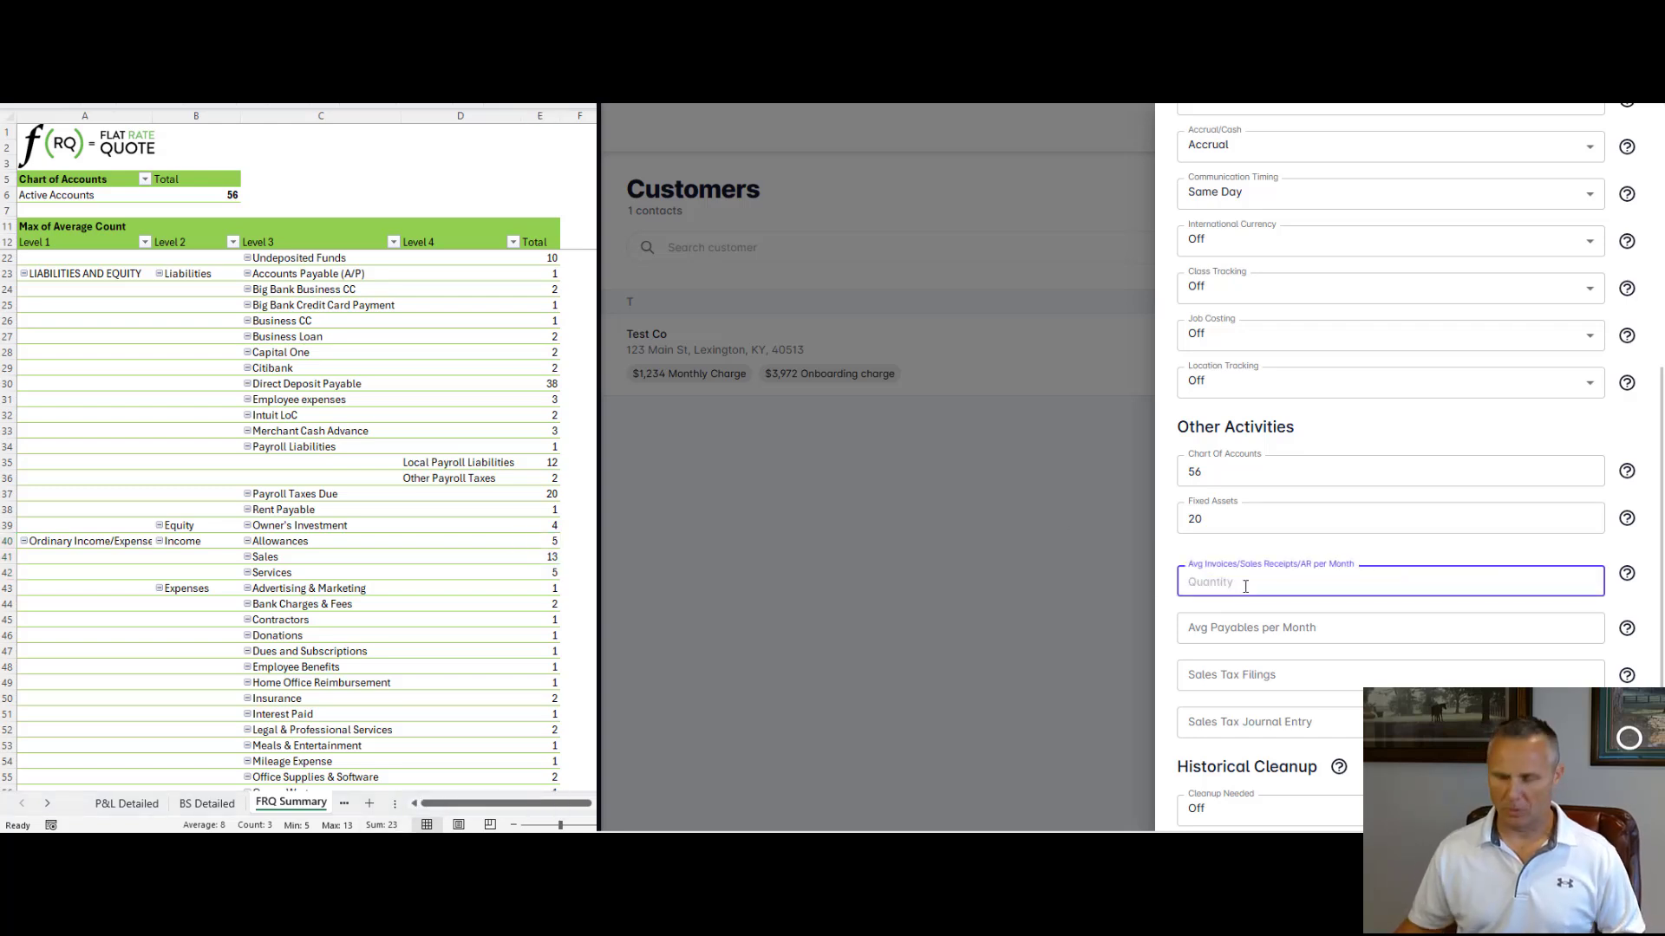
pyautogui.write('23')
# Step: Check the Accounts Payable (A/P) row in the summary and set Avg Payables per Month to 15
pyautogui.click(1265, 628)
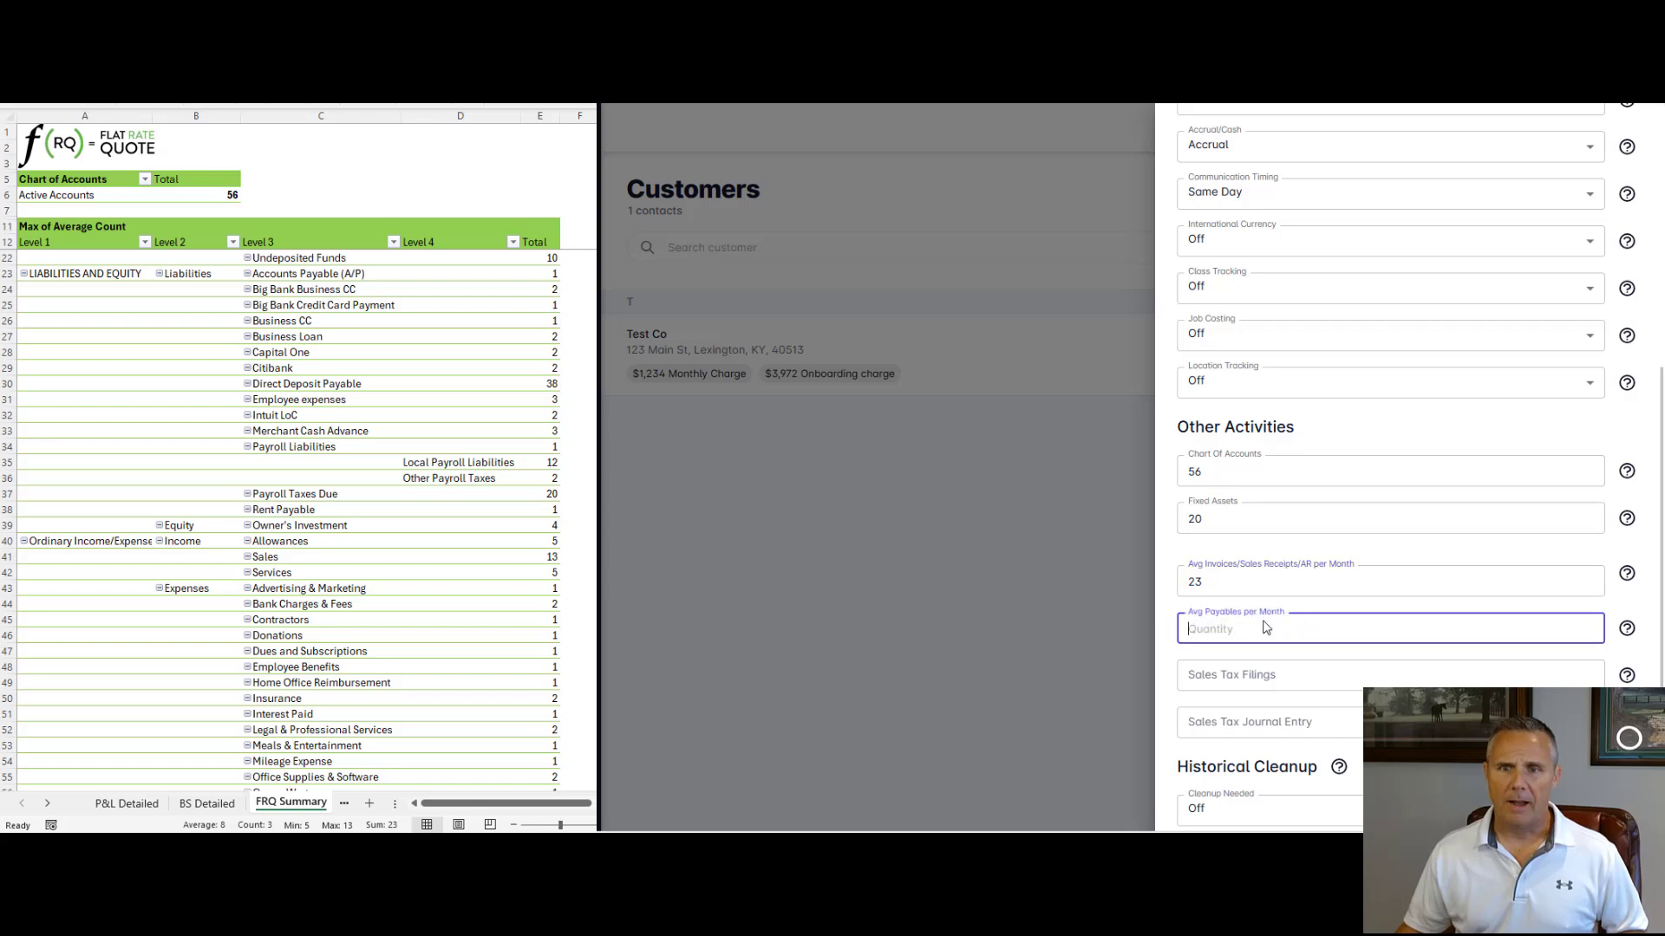
pyautogui.click(472, 595)
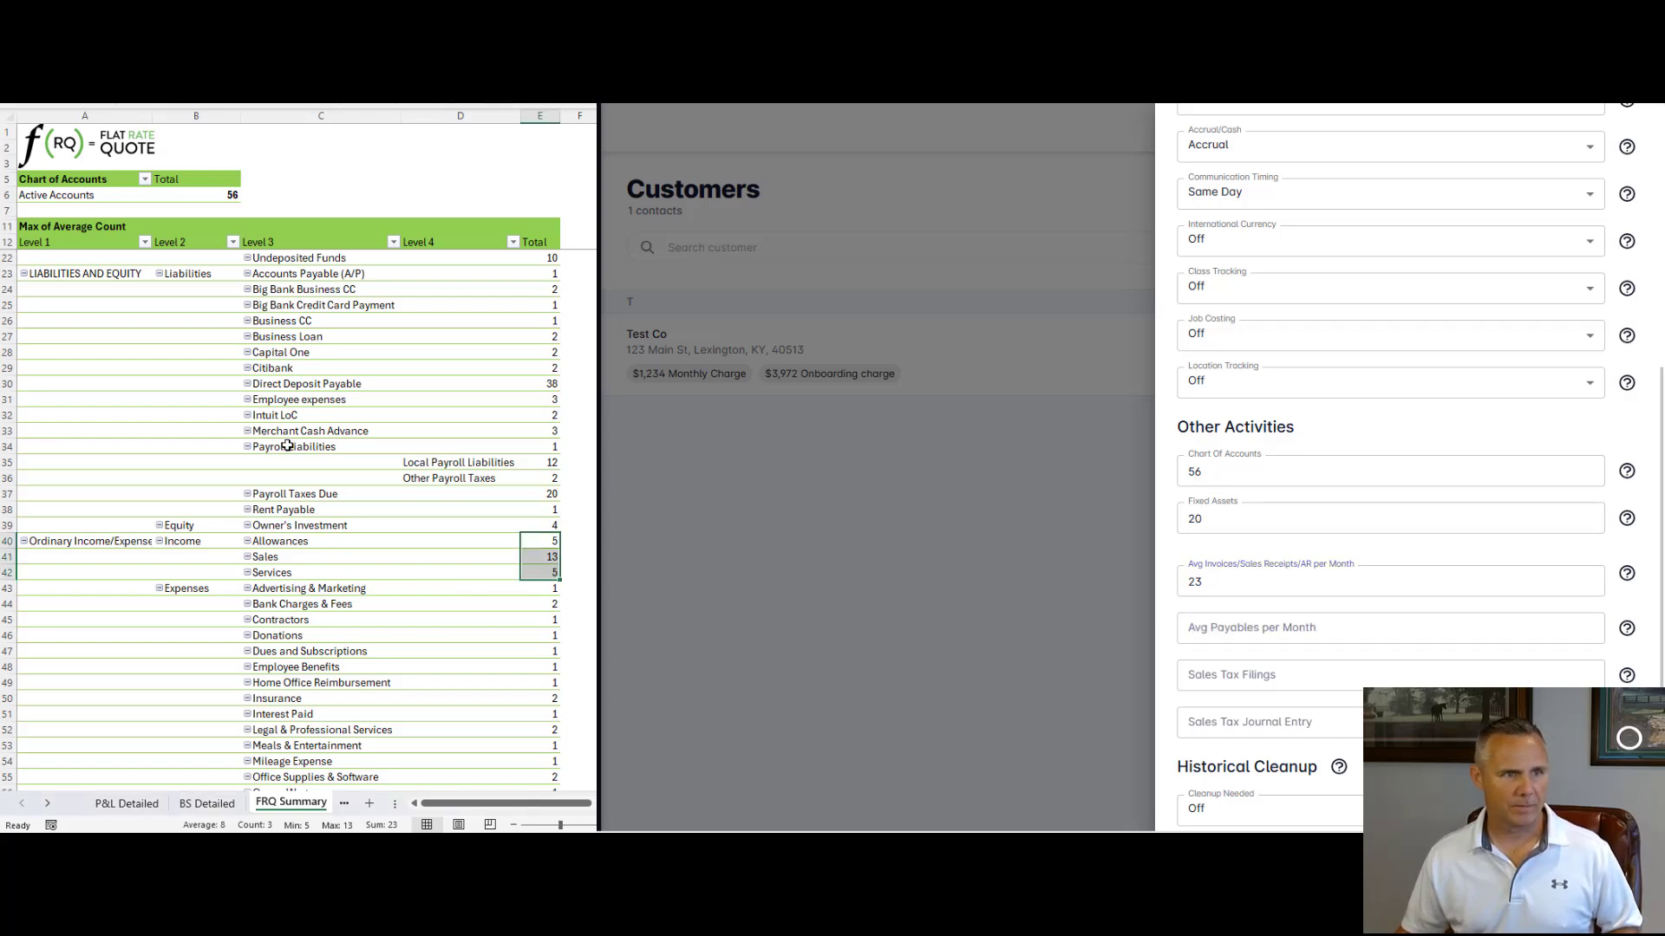
pyautogui.scroll(3, 247, 509)
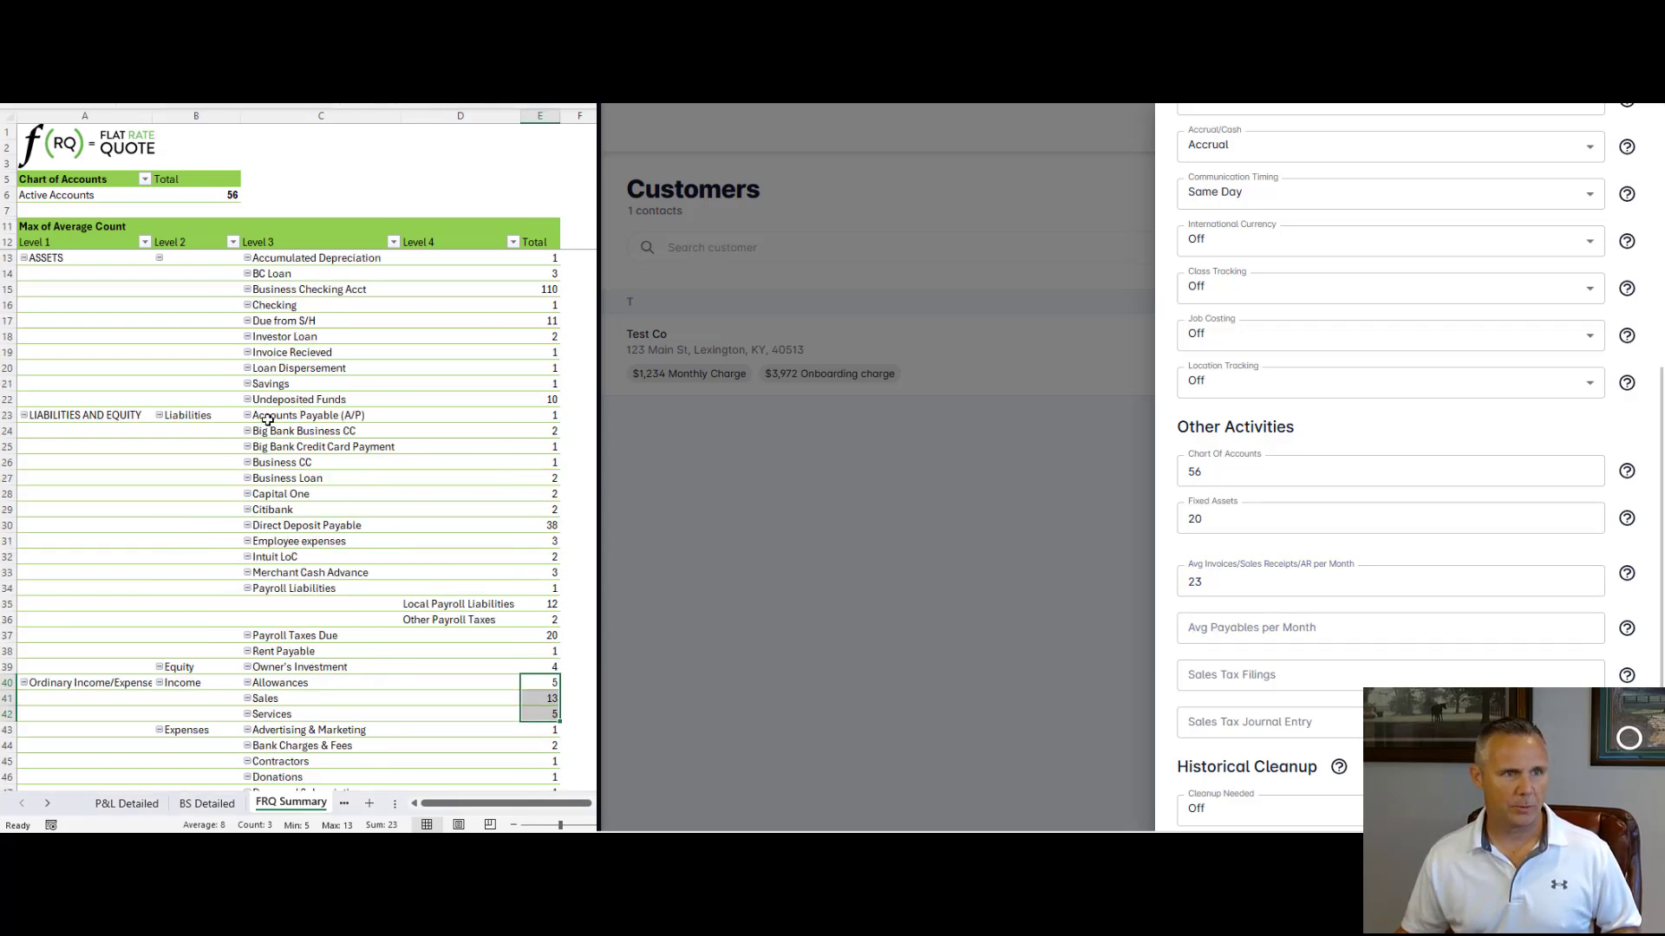
pyautogui.moveTo(268, 420); pyautogui.dragTo(551, 414)
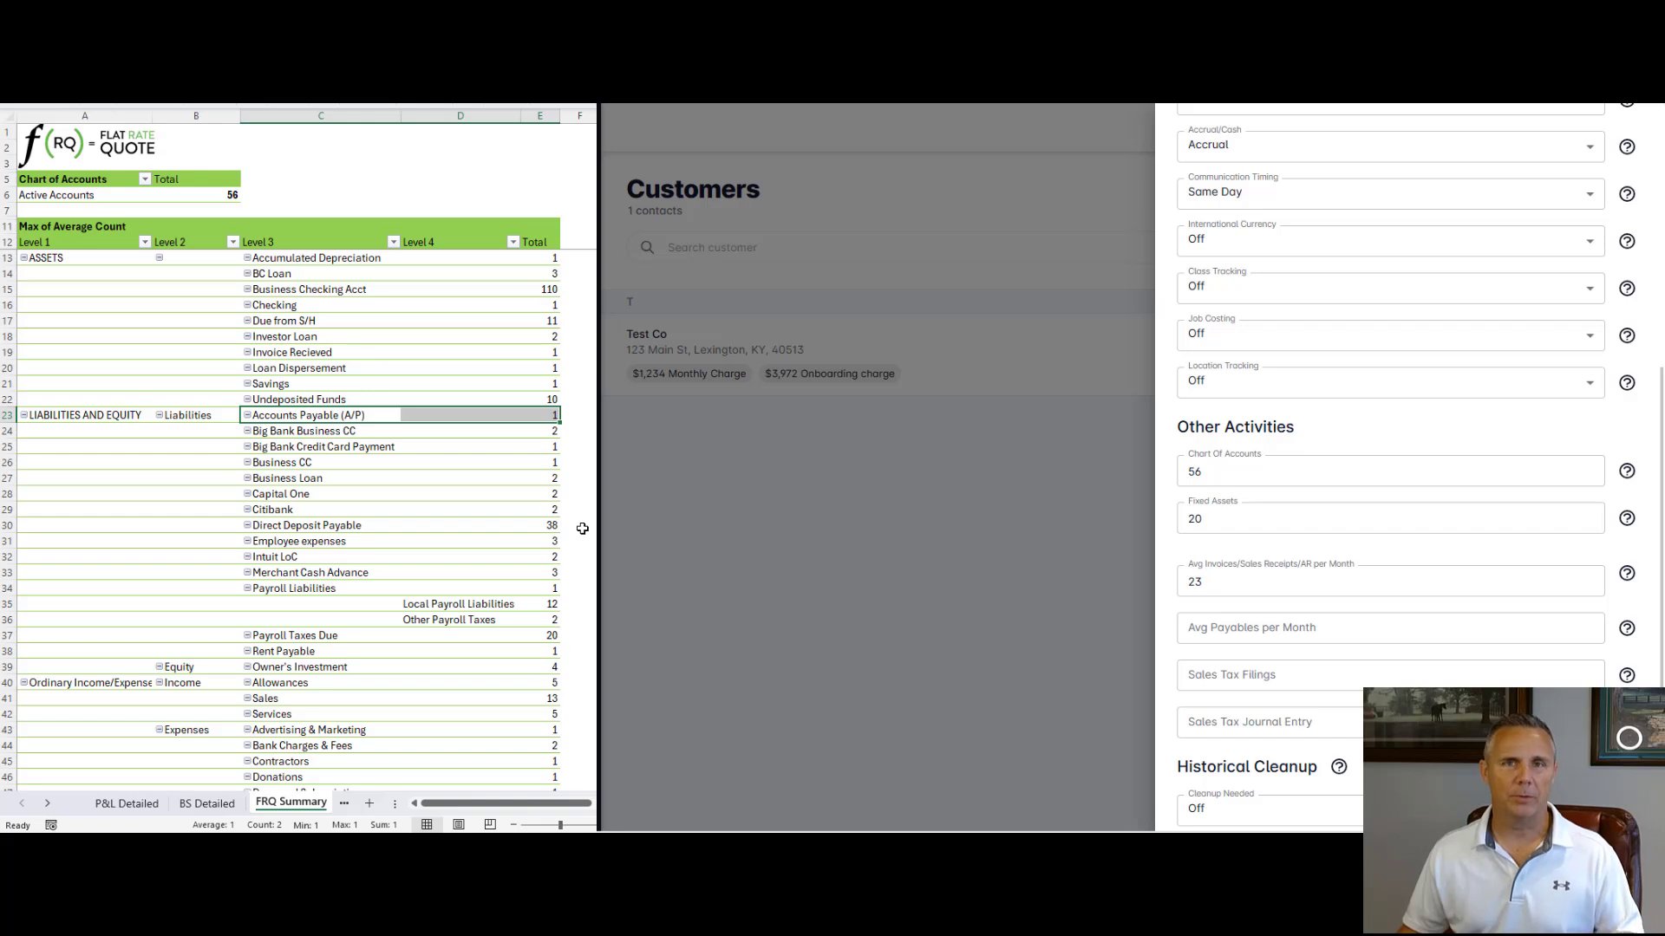
pyautogui.click(1254, 626)
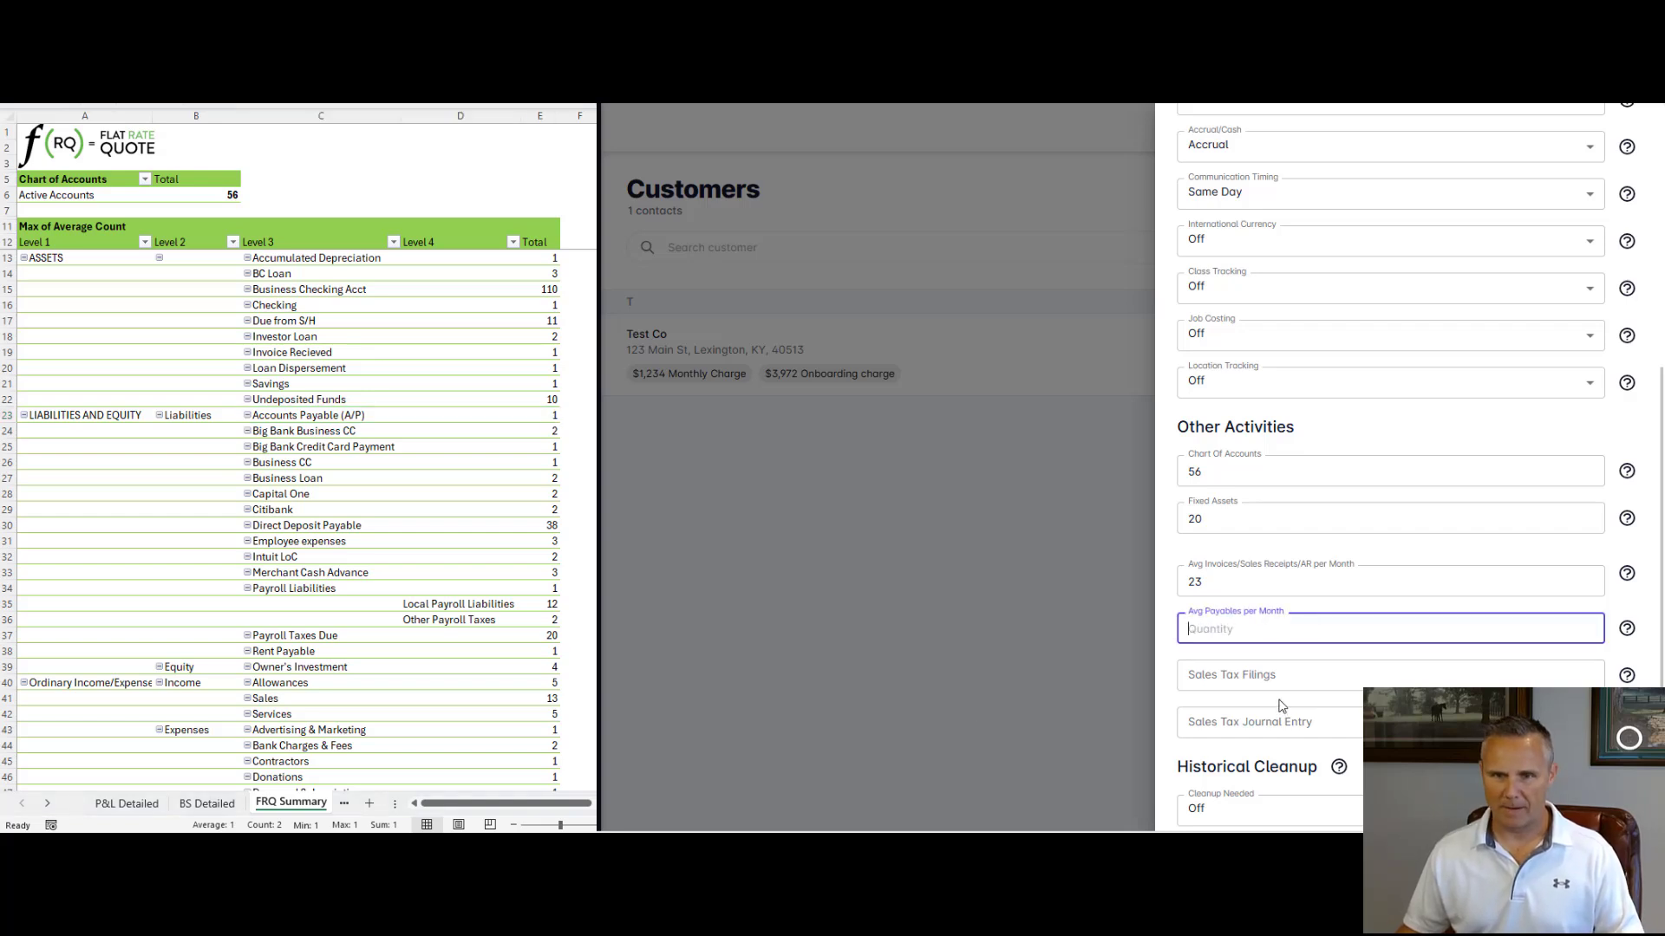
pyautogui.write('15')
pyautogui.press('Tab')
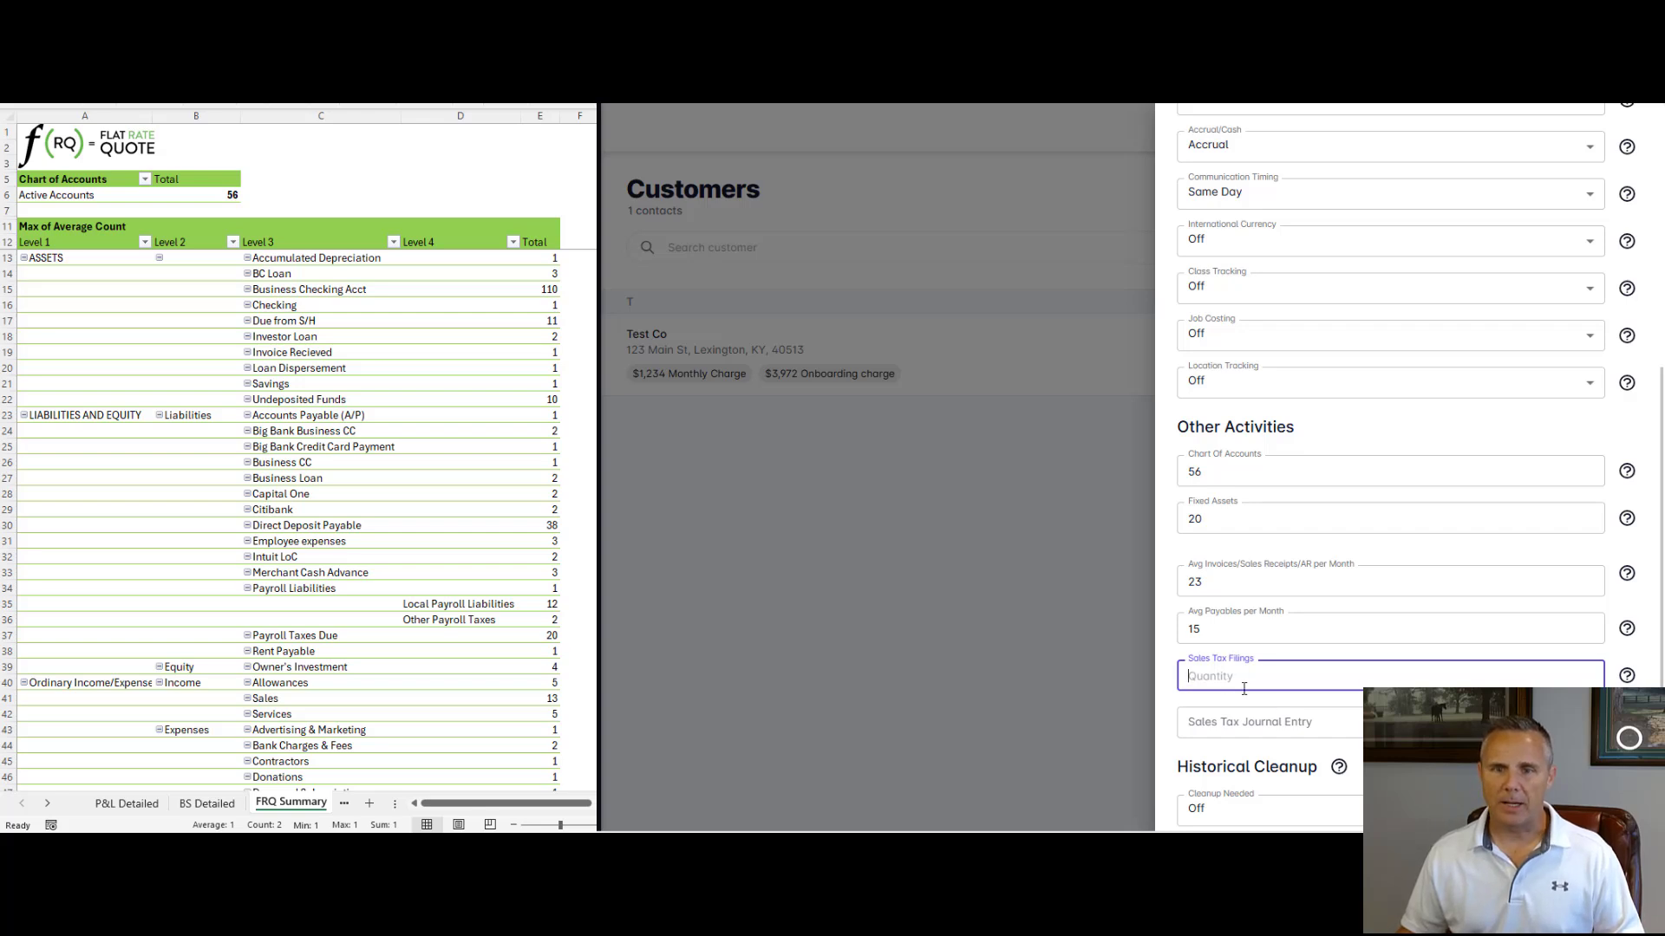
# Step: Review the liability accounts from Big Bank Business CC through Rent Payable in the summary and consult the Historical Cleanup help
pyautogui.scroll(-1, 1254, 690)
pyautogui.click(297, 416)
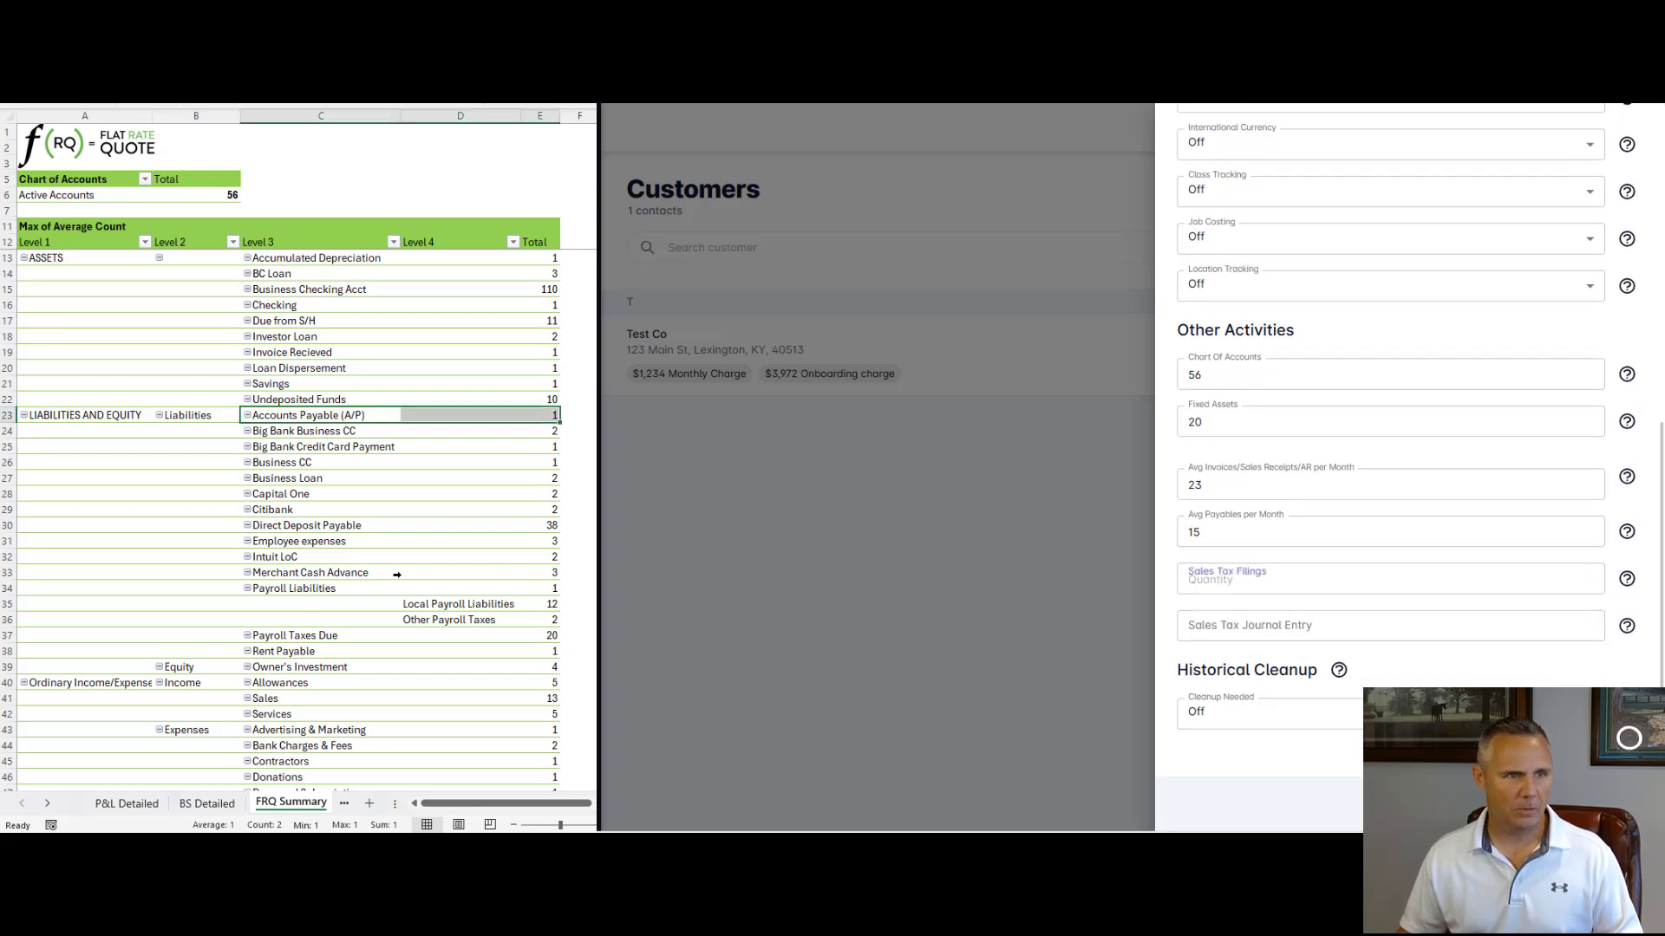
pyautogui.moveTo(297, 431); pyautogui.dragTo(304, 651)
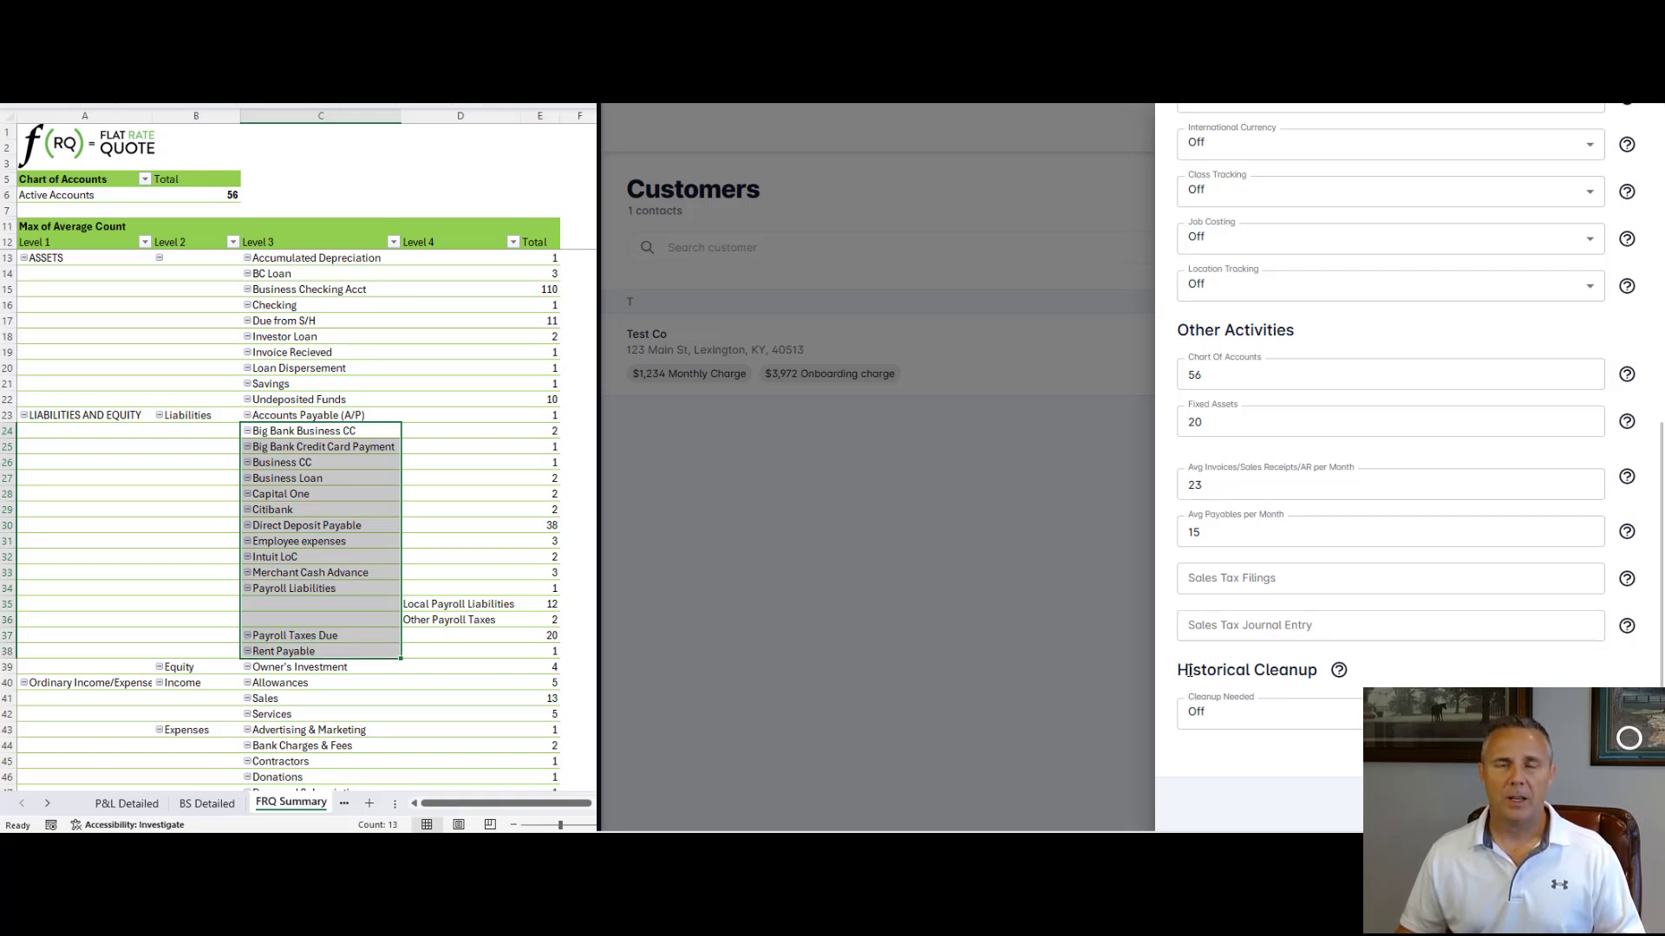
pyautogui.click(1339, 671)
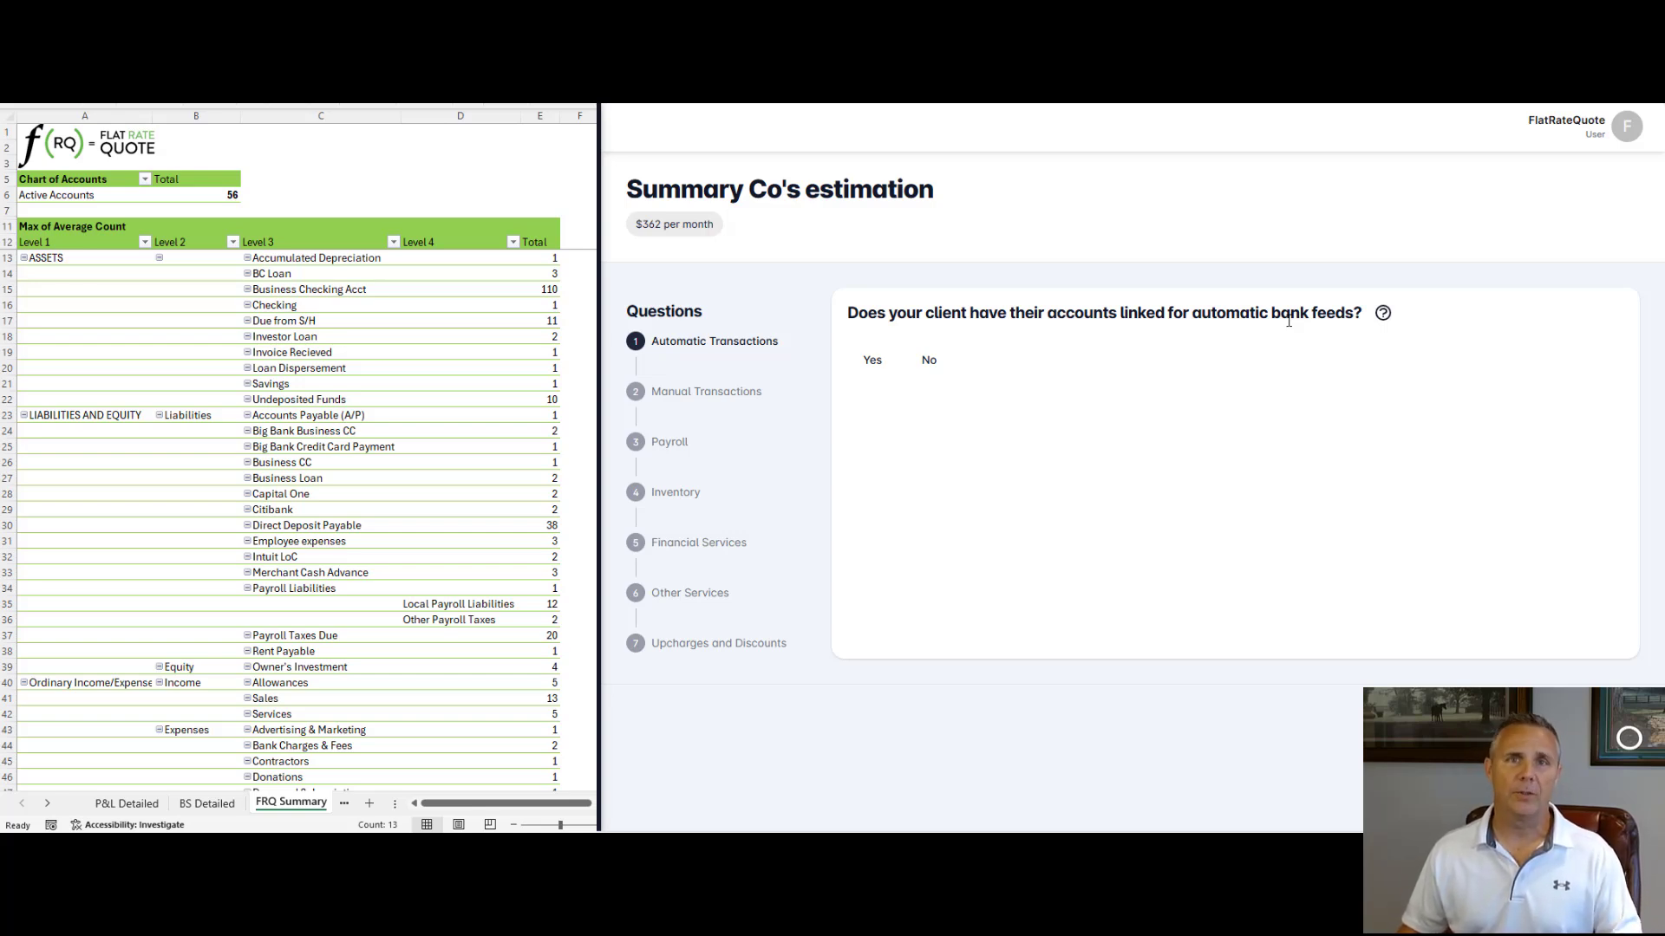
# Step: Answer Yes to linked automatic bank feeds and enter 3 bank accounts with 112 transactions, summed from the Business Checking Acct, Checking and Savings rows
pyautogui.click(872, 360)
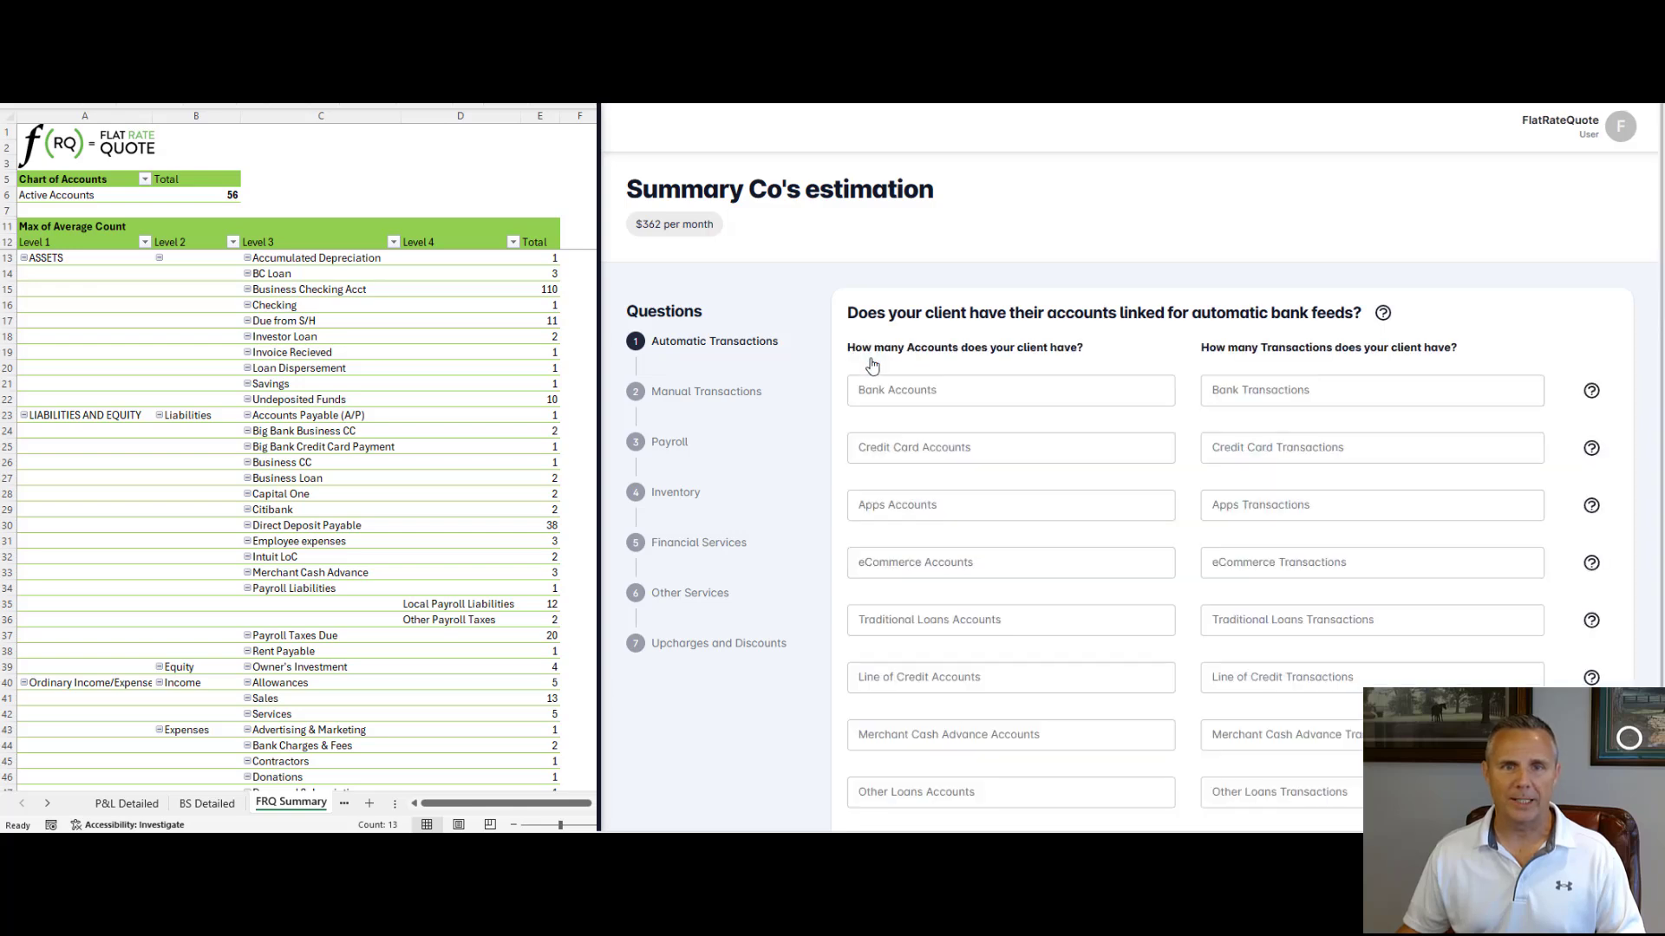
pyautogui.click(929, 388)
pyautogui.click(327, 294)
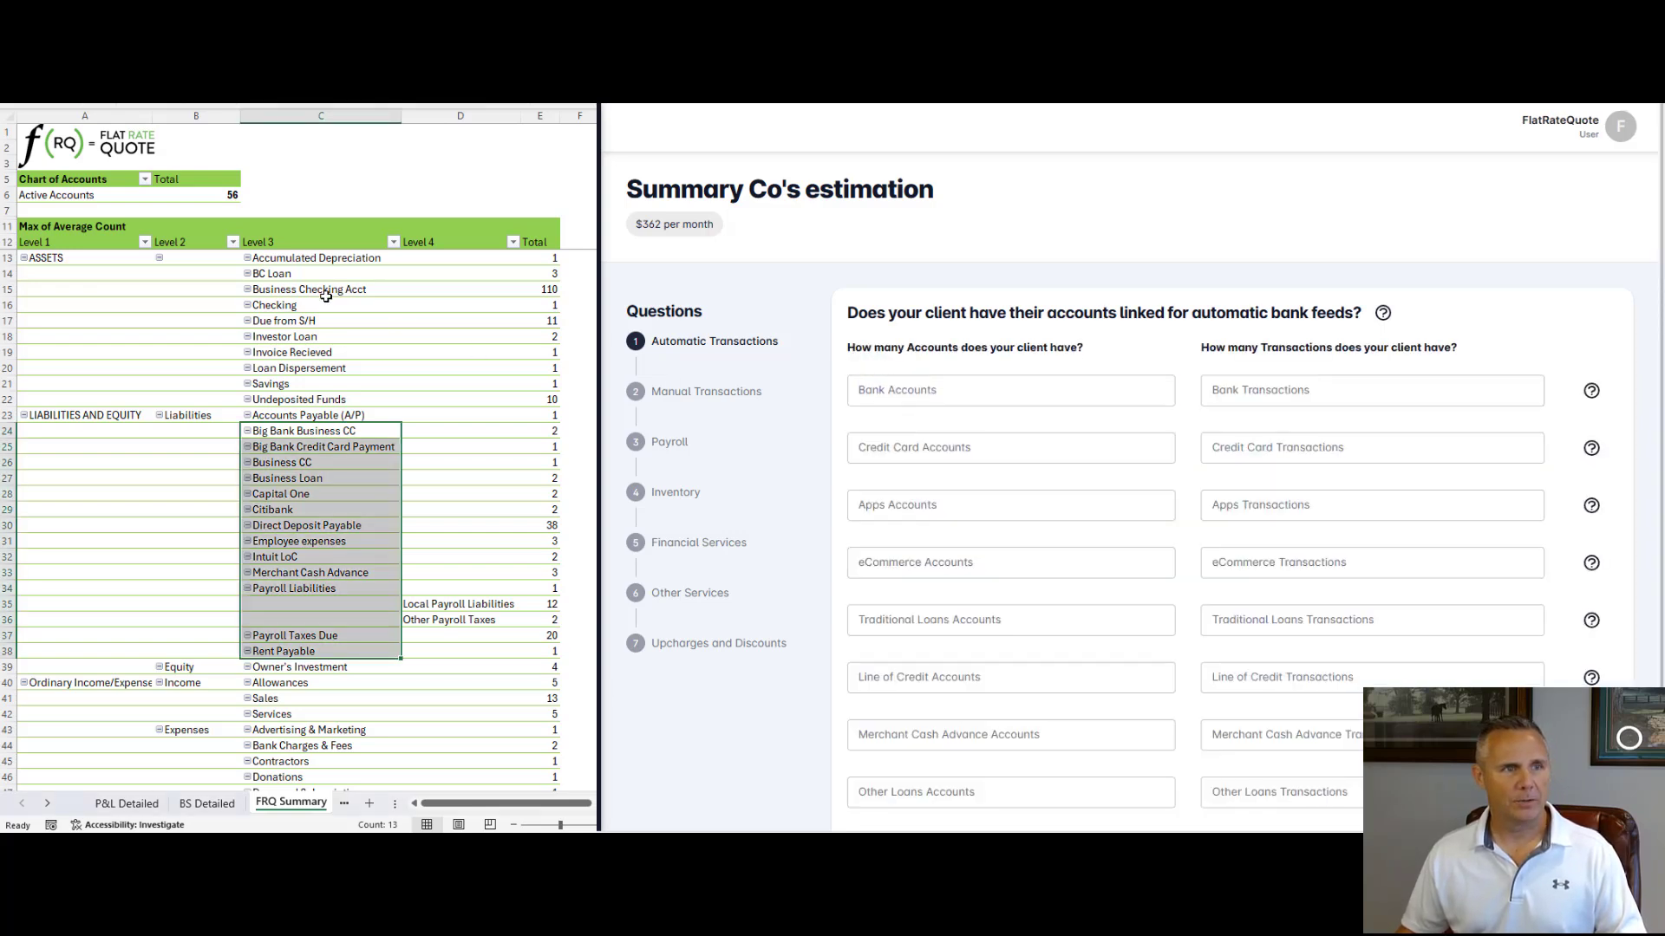
pyautogui.click(282, 290)
pyautogui.moveTo(383, 290); pyautogui.dragTo(549, 303)
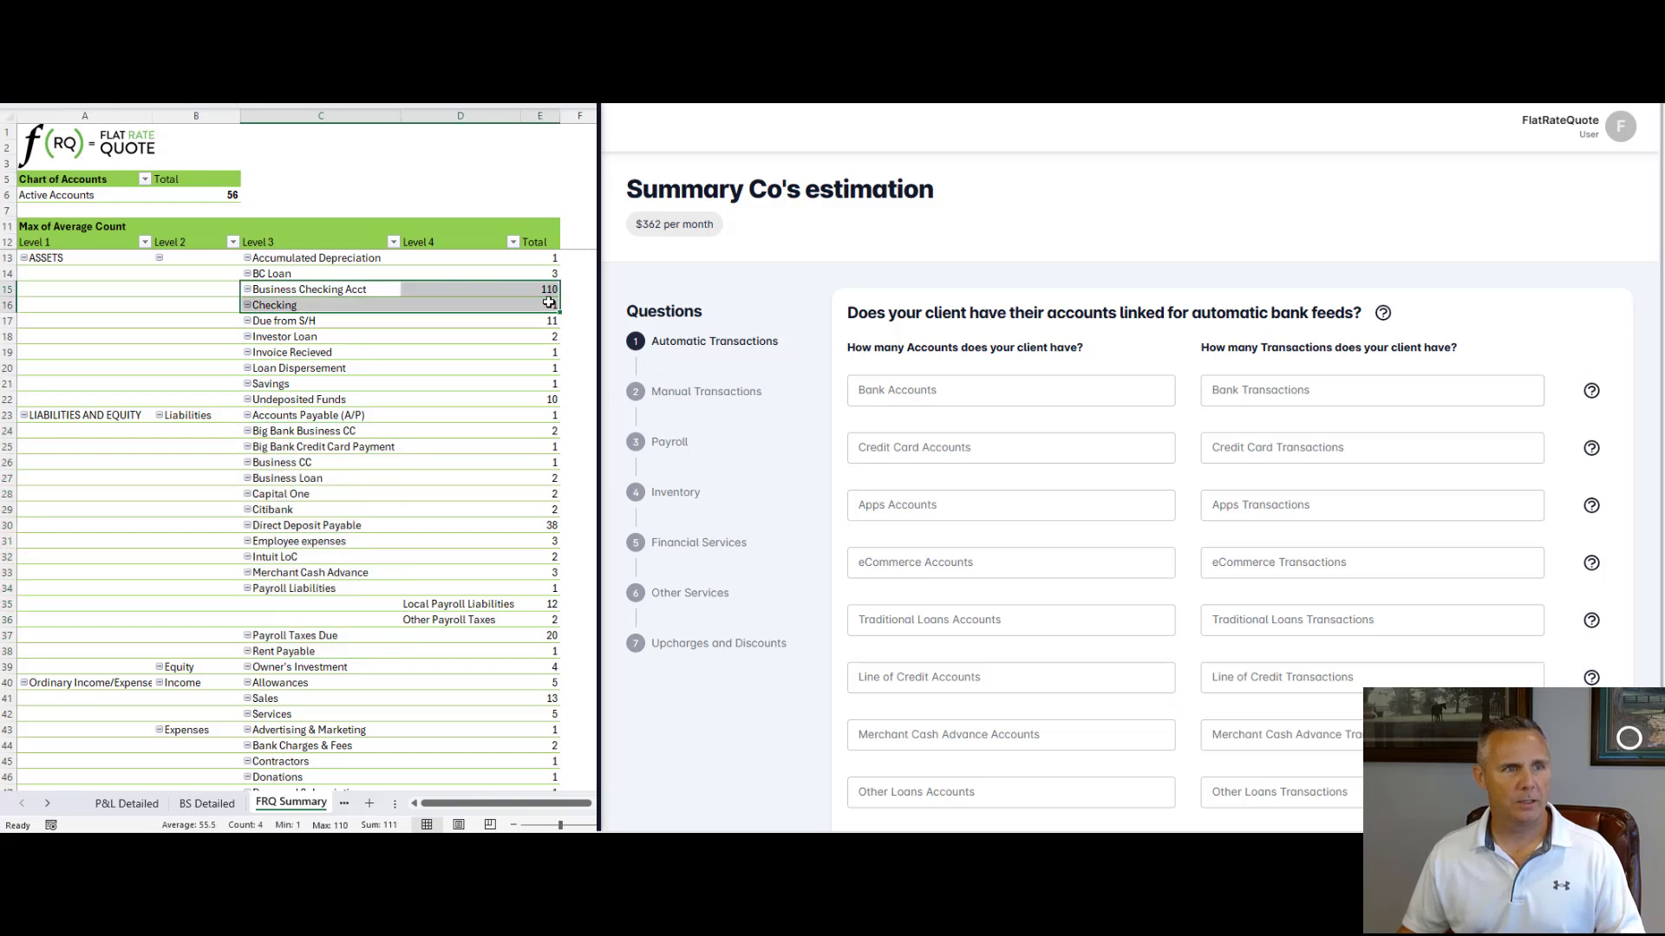
pyautogui.moveTo(328, 384); pyautogui.dragTo(549, 384)
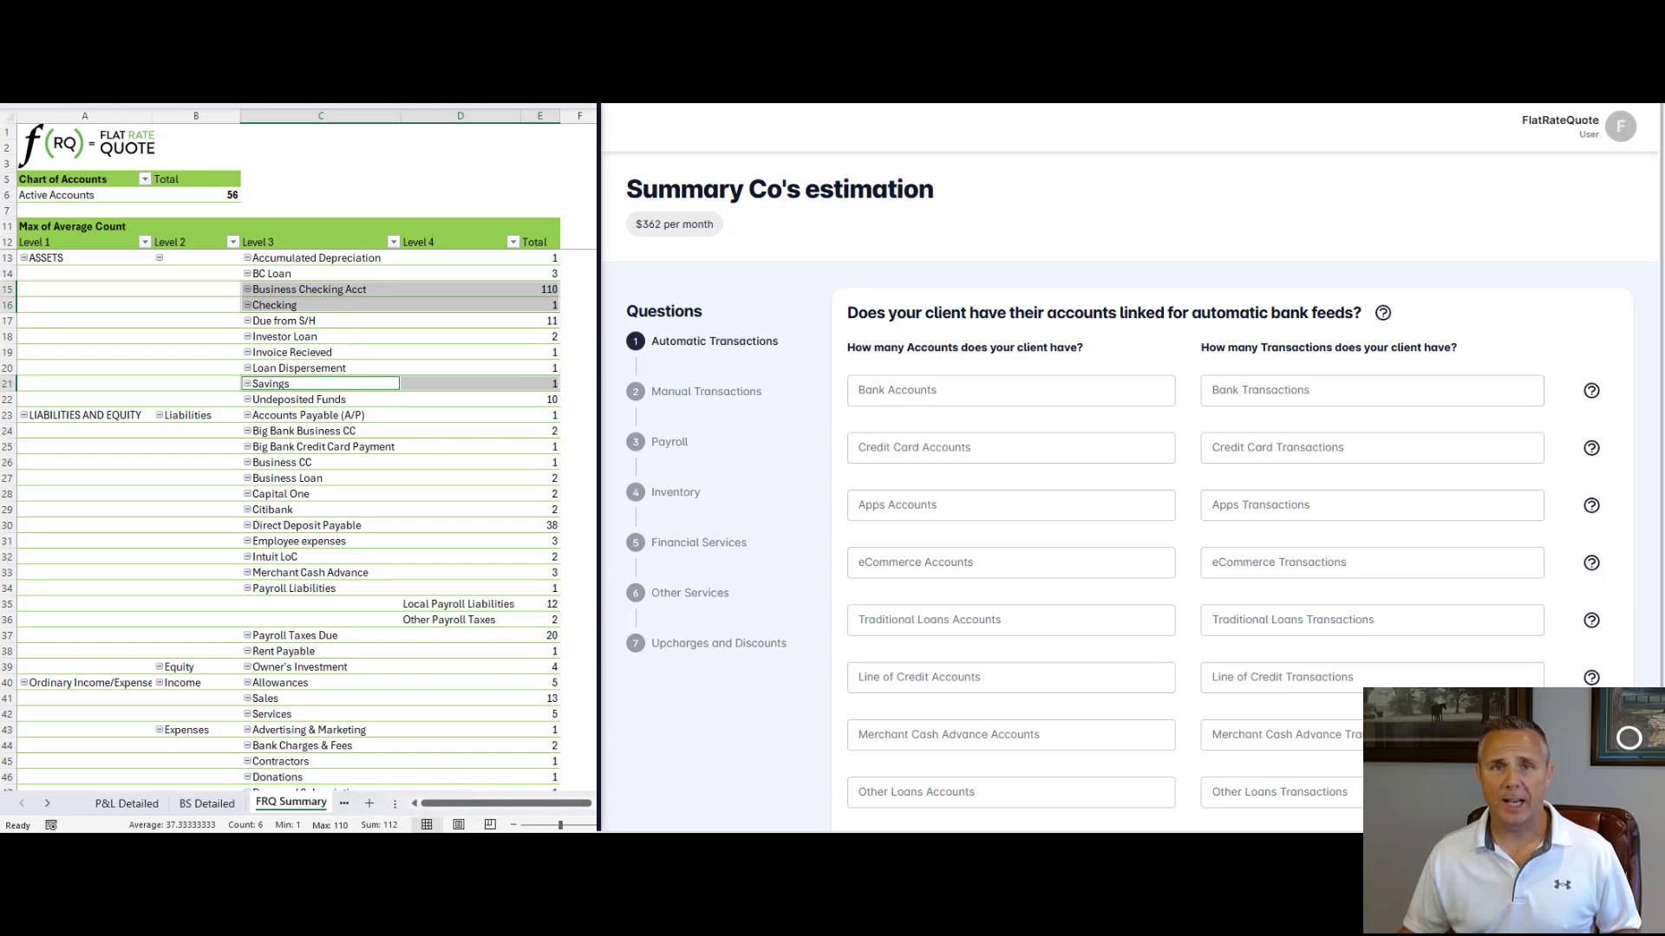
pyautogui.click(978, 389)
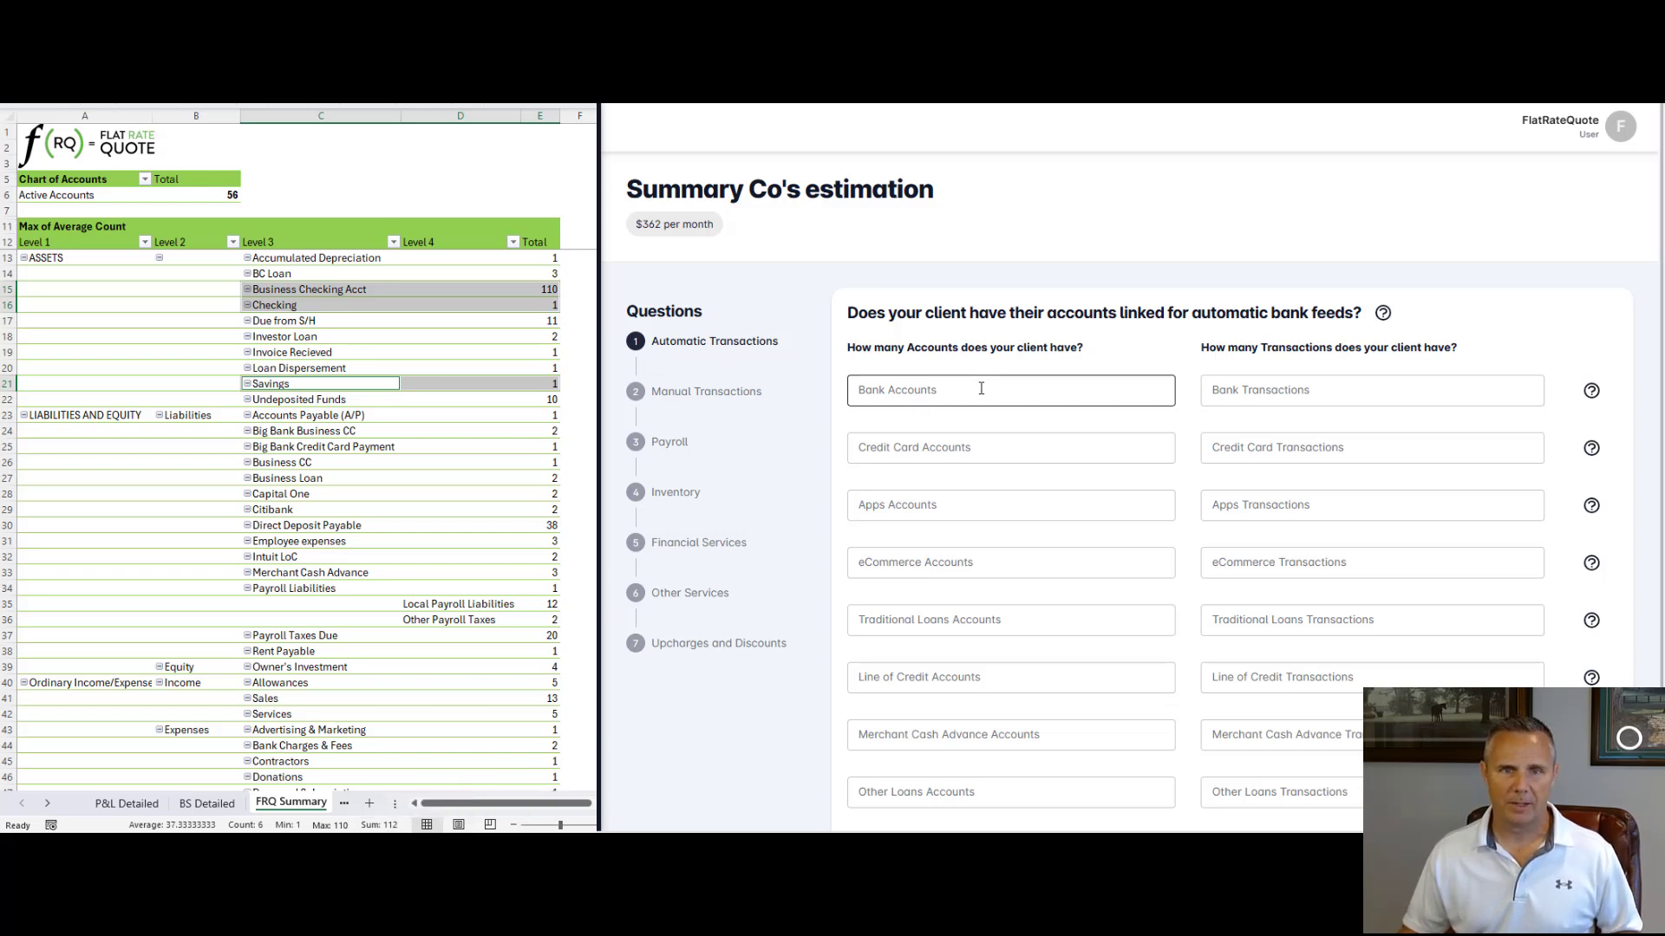
pyautogui.write('3')
pyautogui.press('Tab')
pyautogui.write('112')
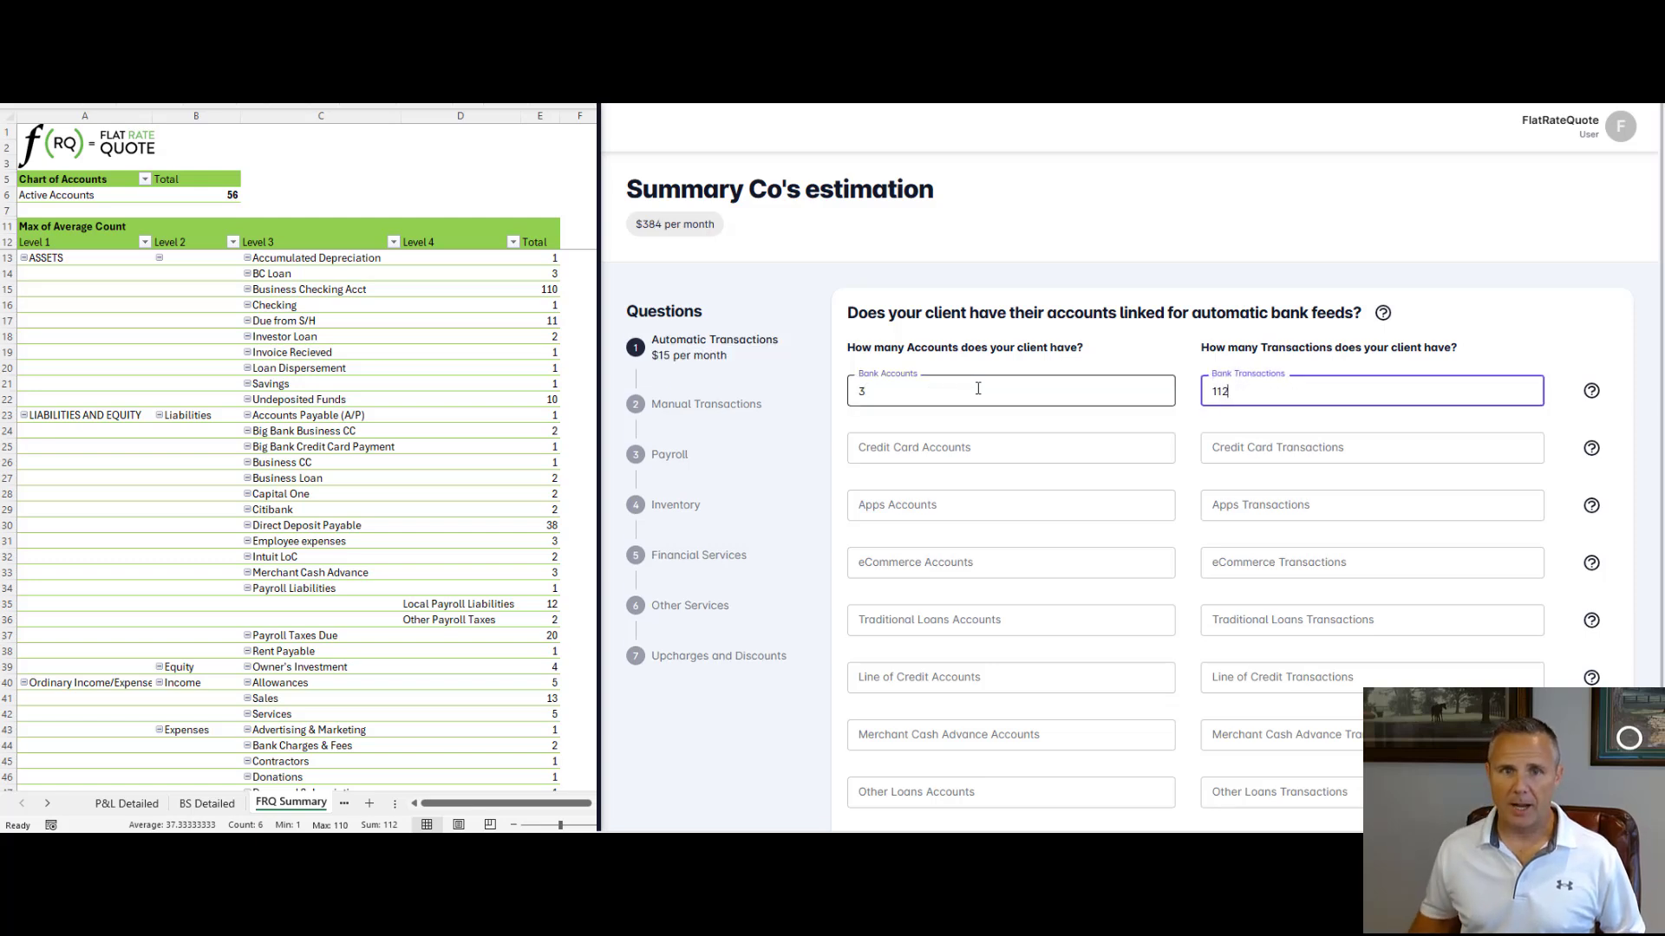
pyautogui.press('Tab')
# Step: Sum the Big Bank Business CC through Business CC, Capital One and Citibank rows and enter 5 credit card accounts with 8 transactions
pyautogui.click(306, 343)
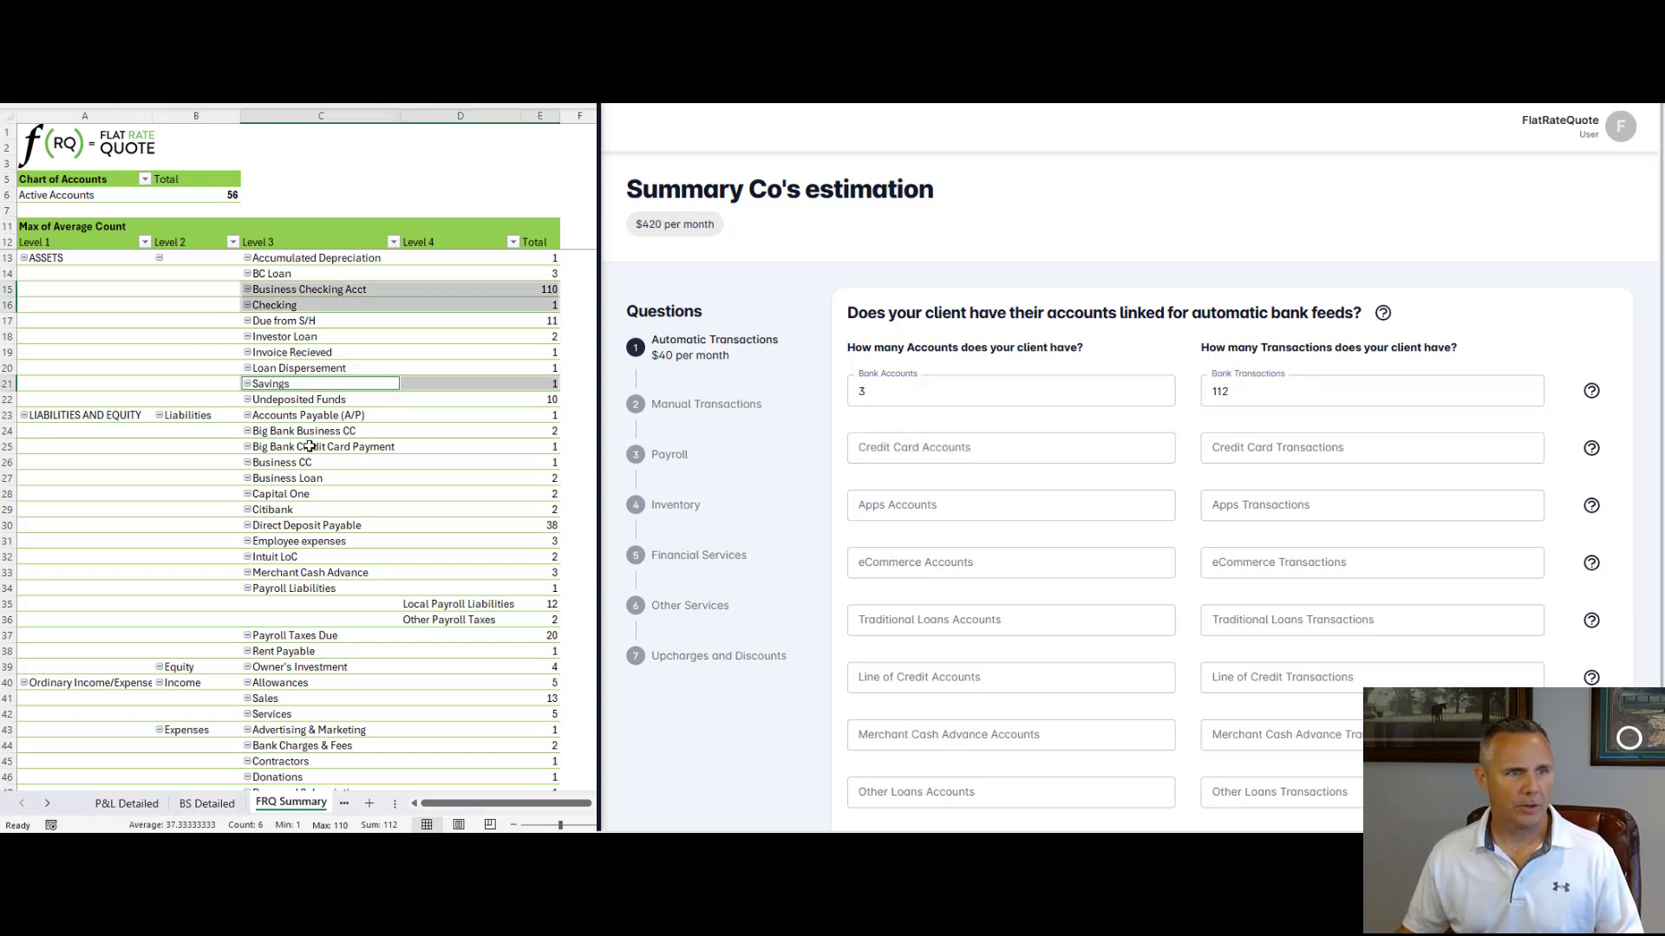
pyautogui.moveTo(291, 431); pyautogui.dragTo(556, 460)
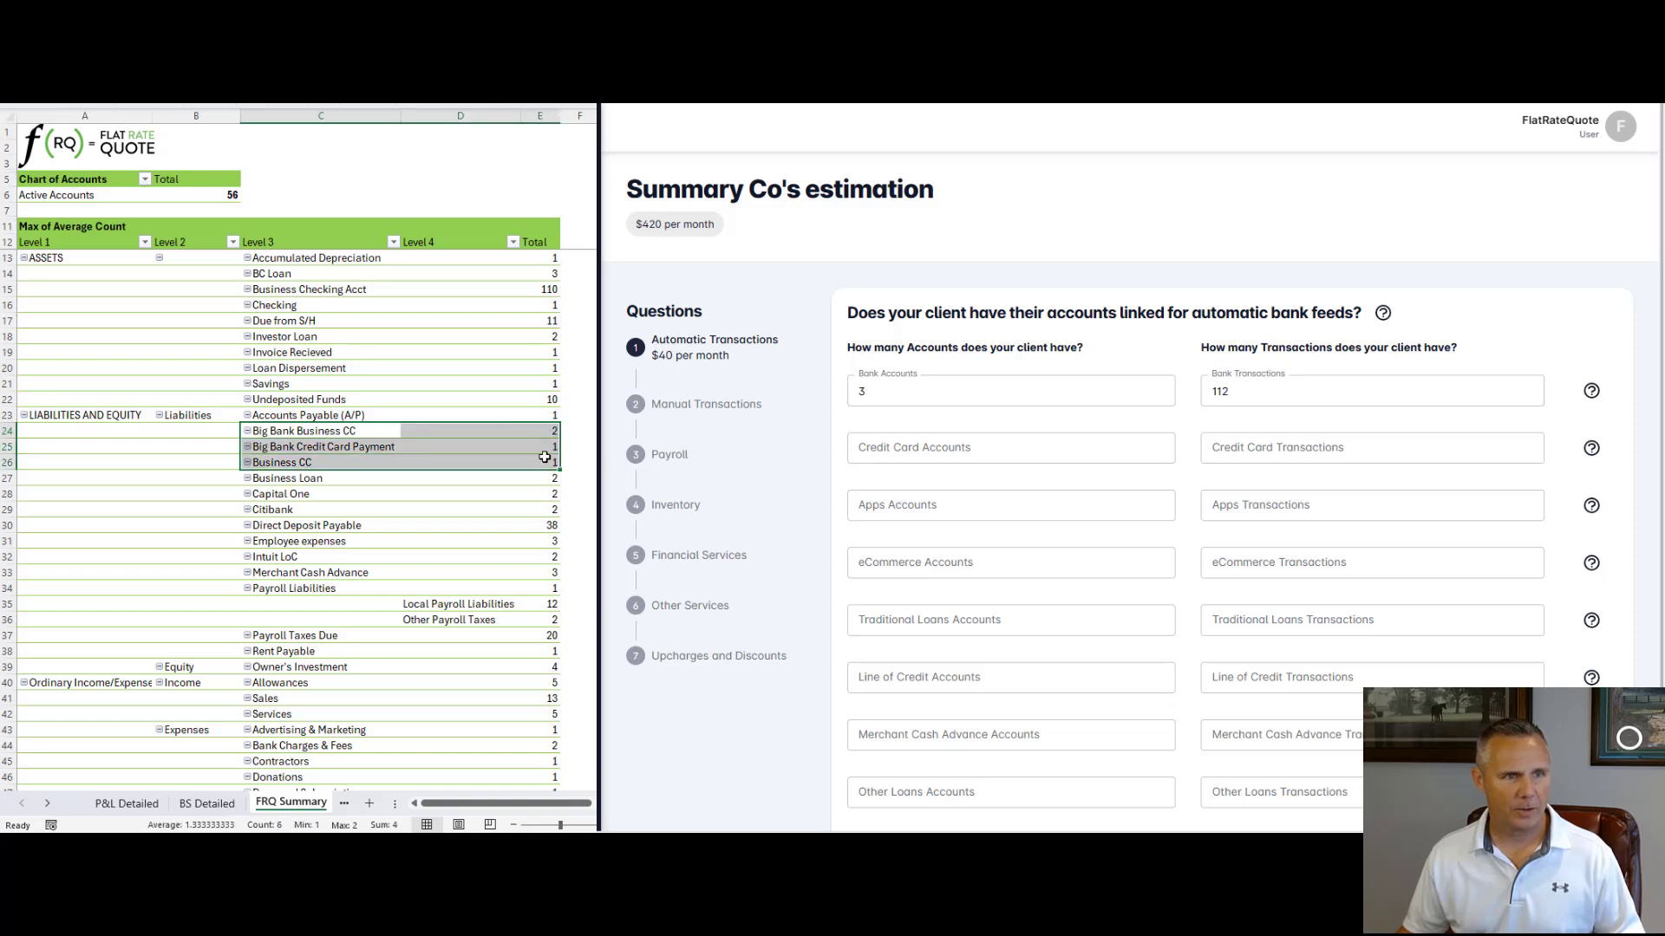
pyautogui.keyDown('ctrl'); pyautogui.click(373, 498); pyautogui.keyUp('ctrl')
pyautogui.moveTo(372, 497); pyautogui.dragTo(549, 508)
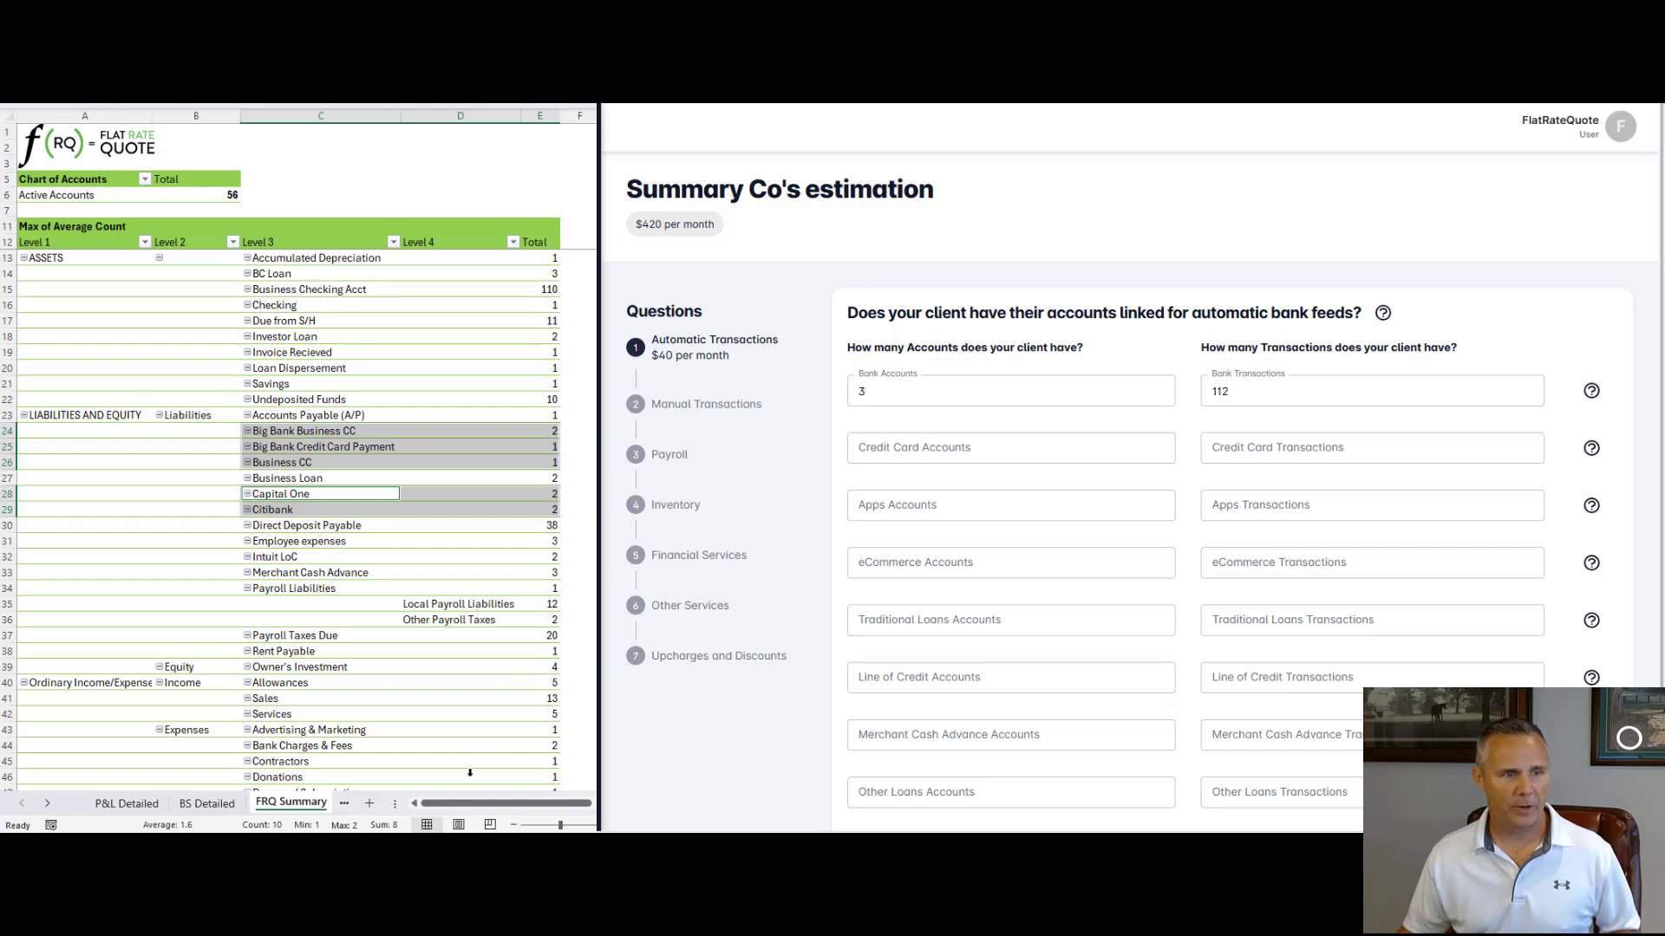
pyautogui.click(946, 450)
pyautogui.write('2')
pyautogui.press('BackSpace')
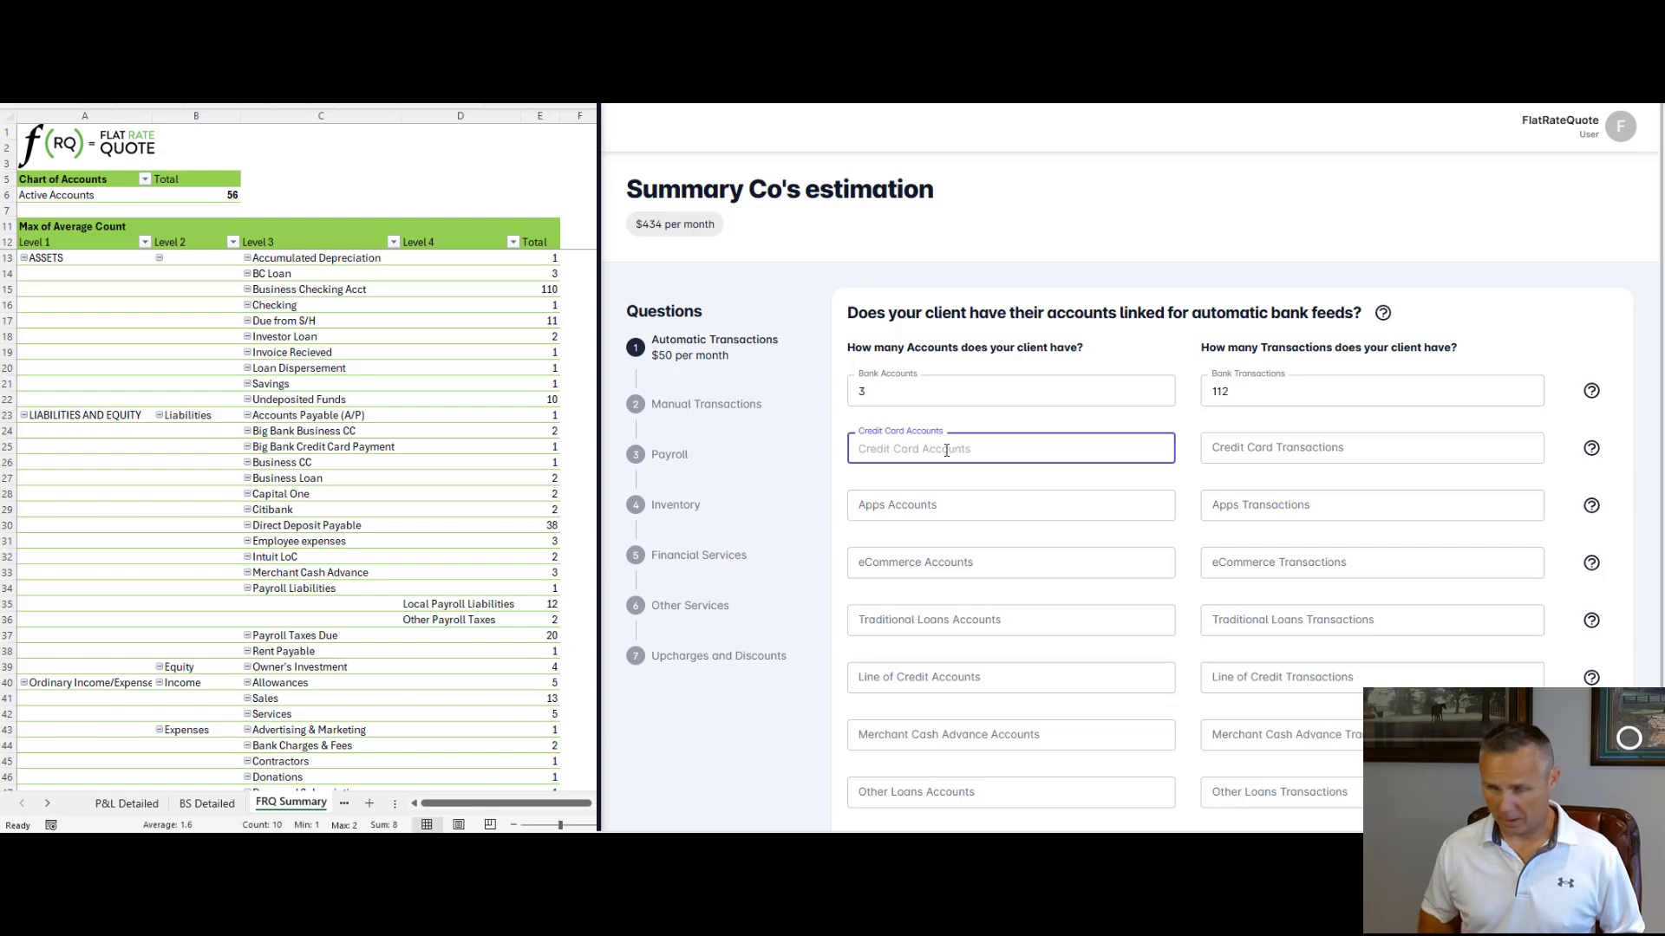
pyautogui.write('5')
pyautogui.press('Tab')
pyautogui.write('8')
pyautogui.press('Tab')
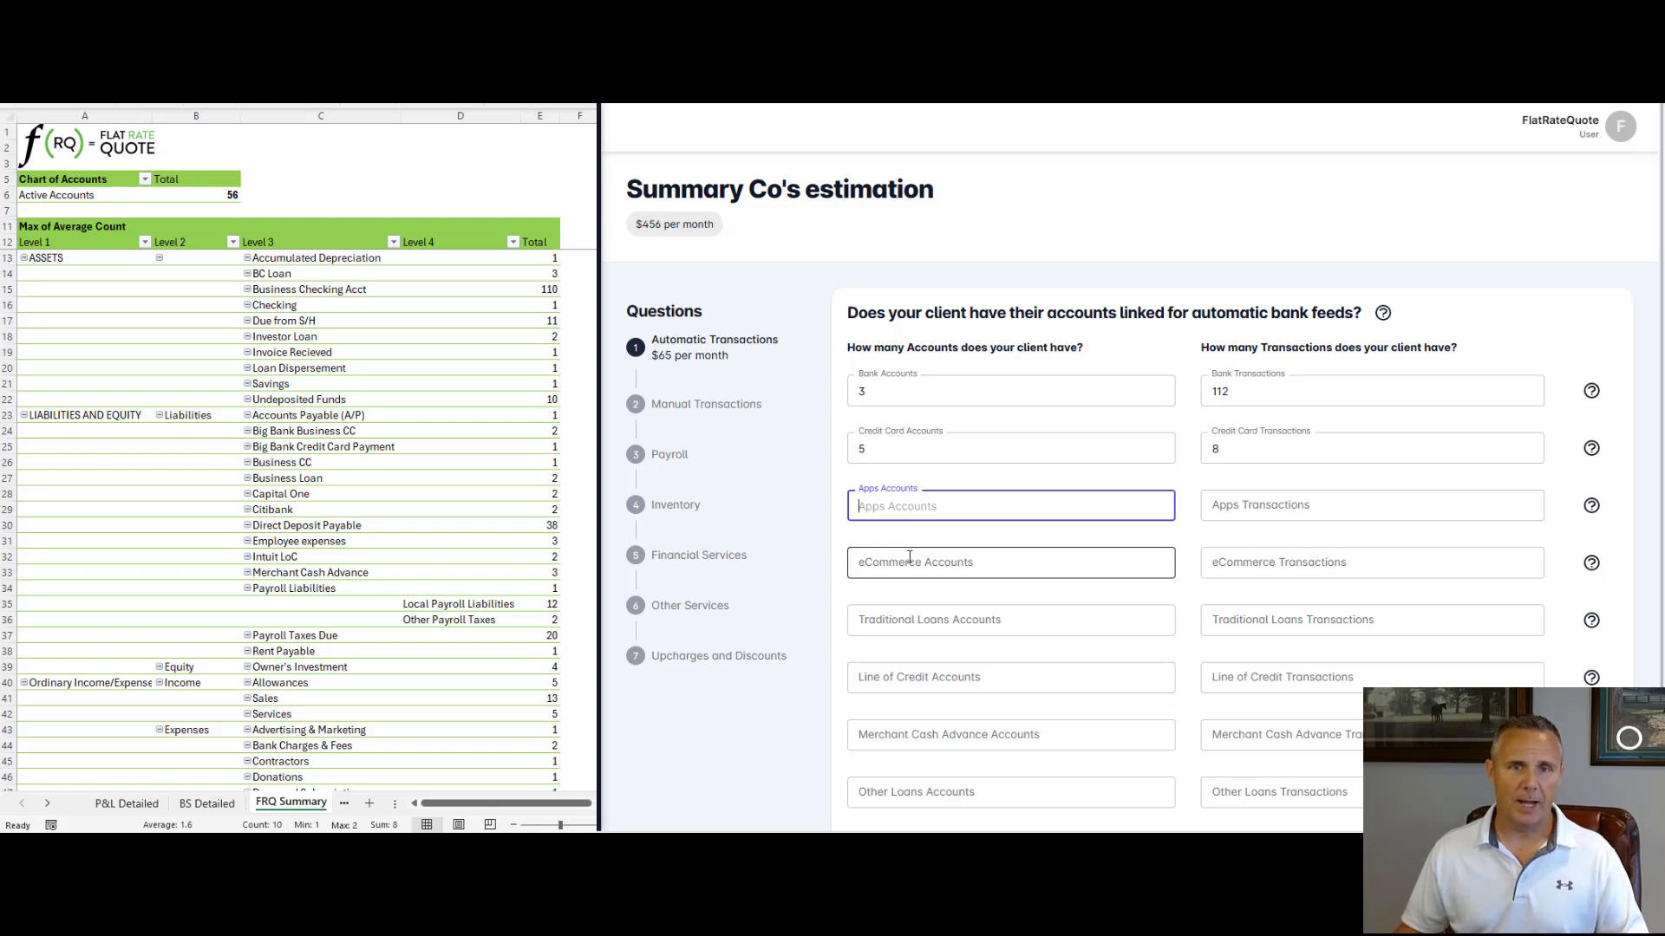
# Step: Sum the Business Loan, BC Loan, Investor Loan and Loan Dispersement rows and enter 4 traditional loan accounts with 8 transactions
pyautogui.click(954, 564)
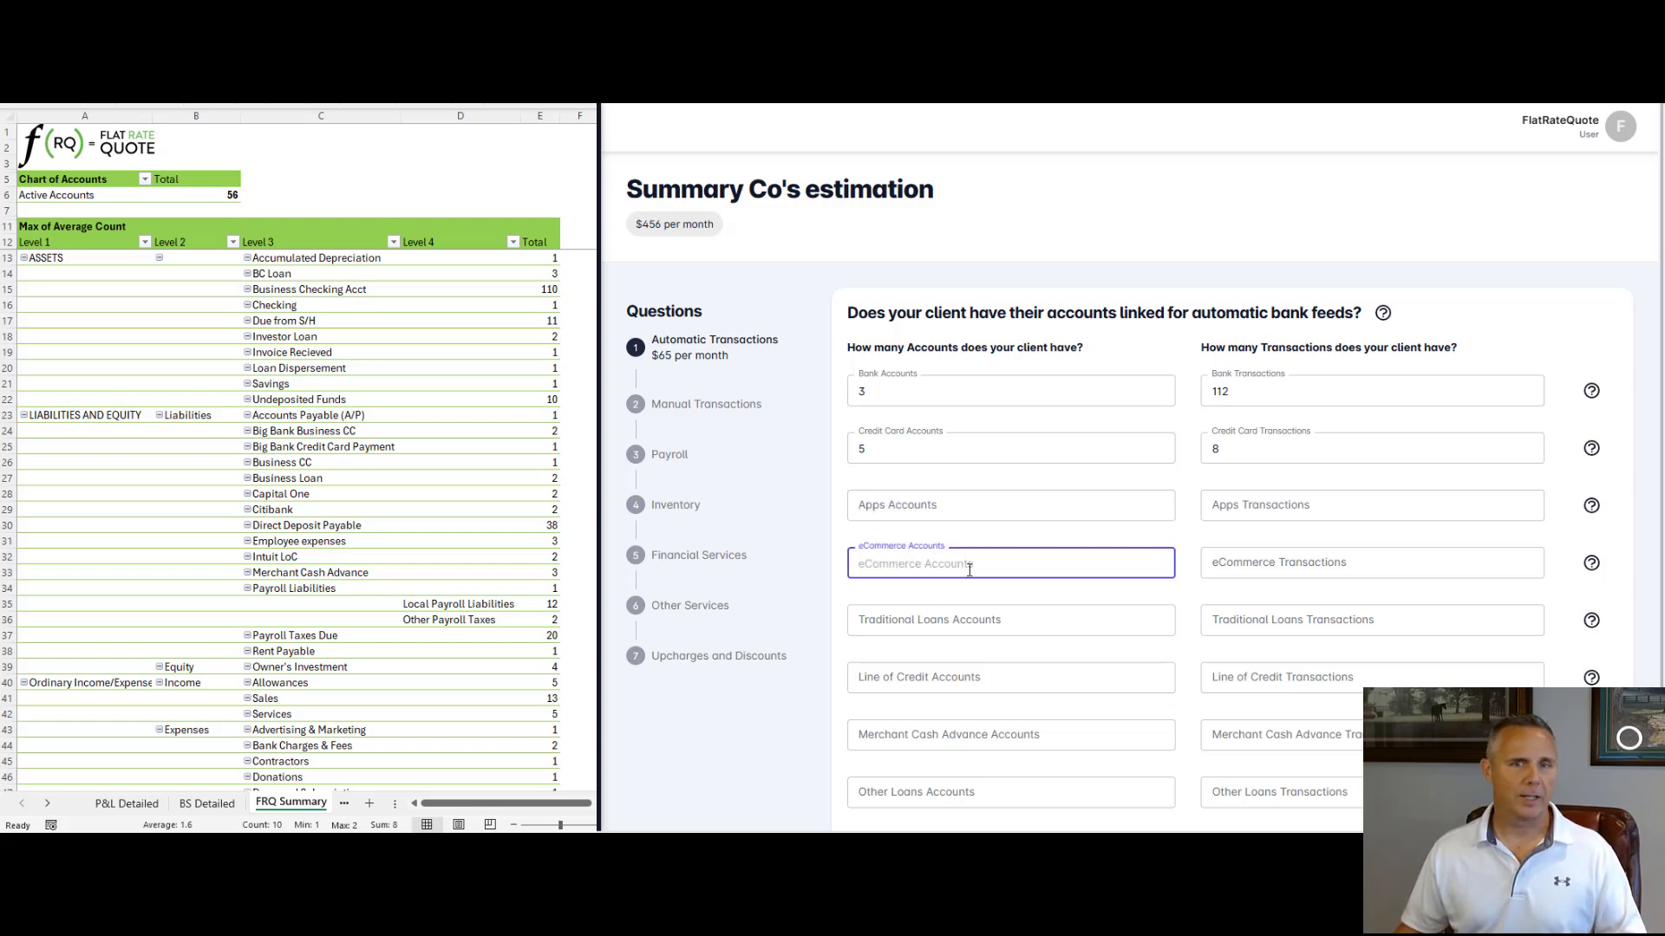
pyautogui.click(957, 622)
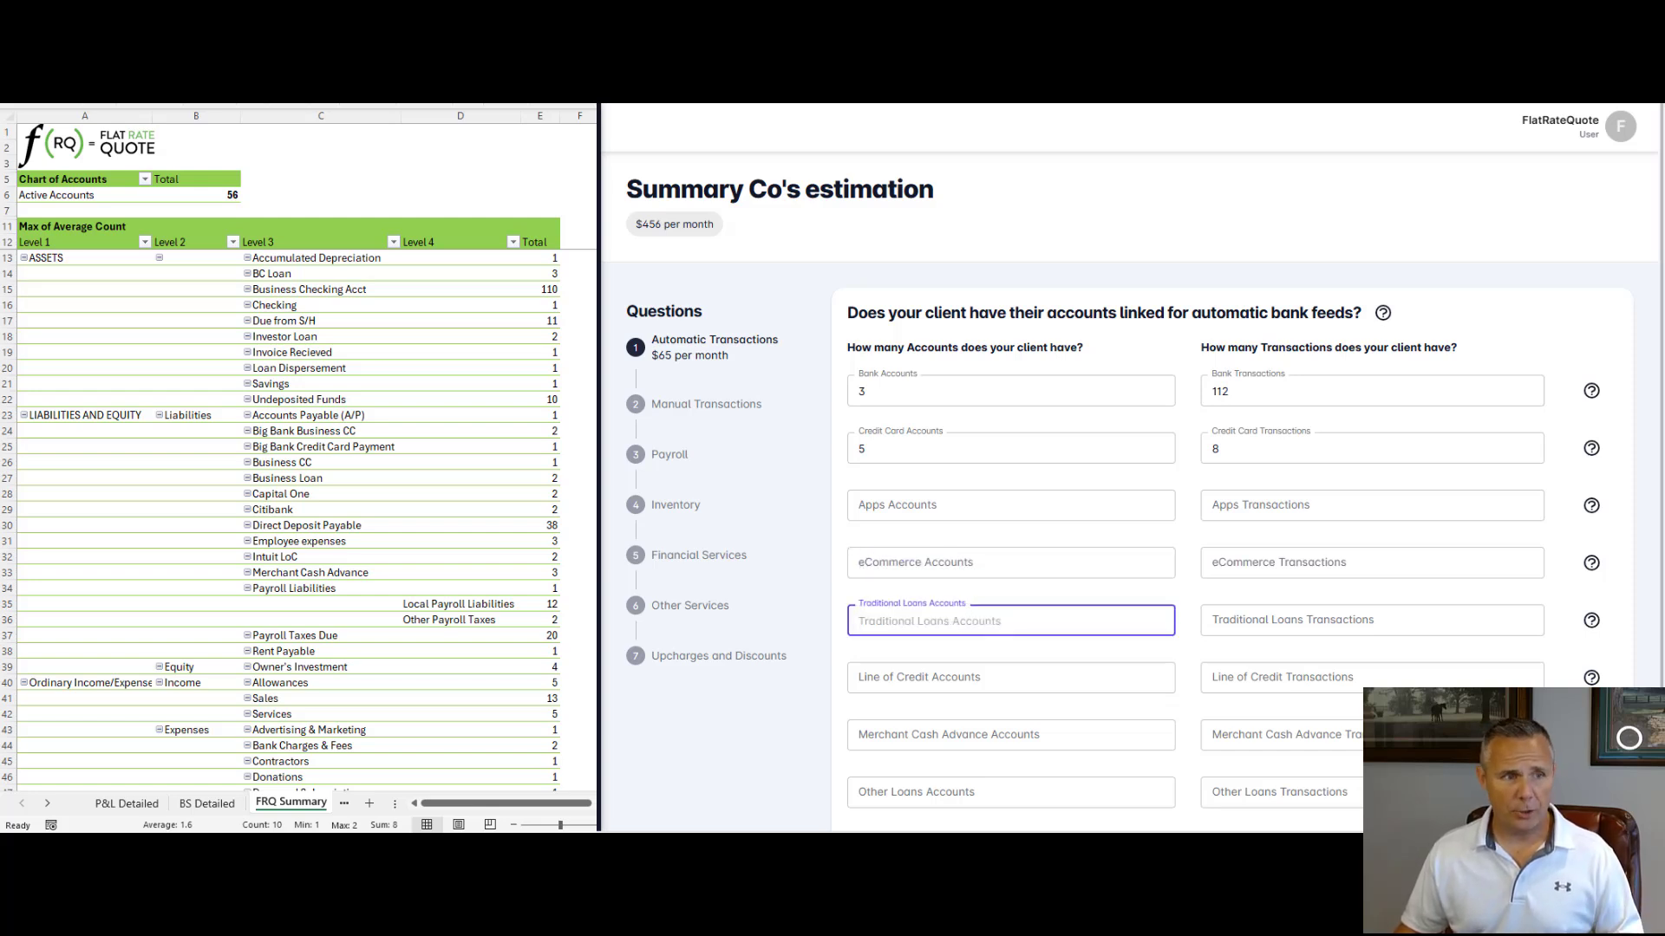
pyautogui.click(336, 450)
pyautogui.moveTo(292, 483); pyautogui.dragTo(545, 482)
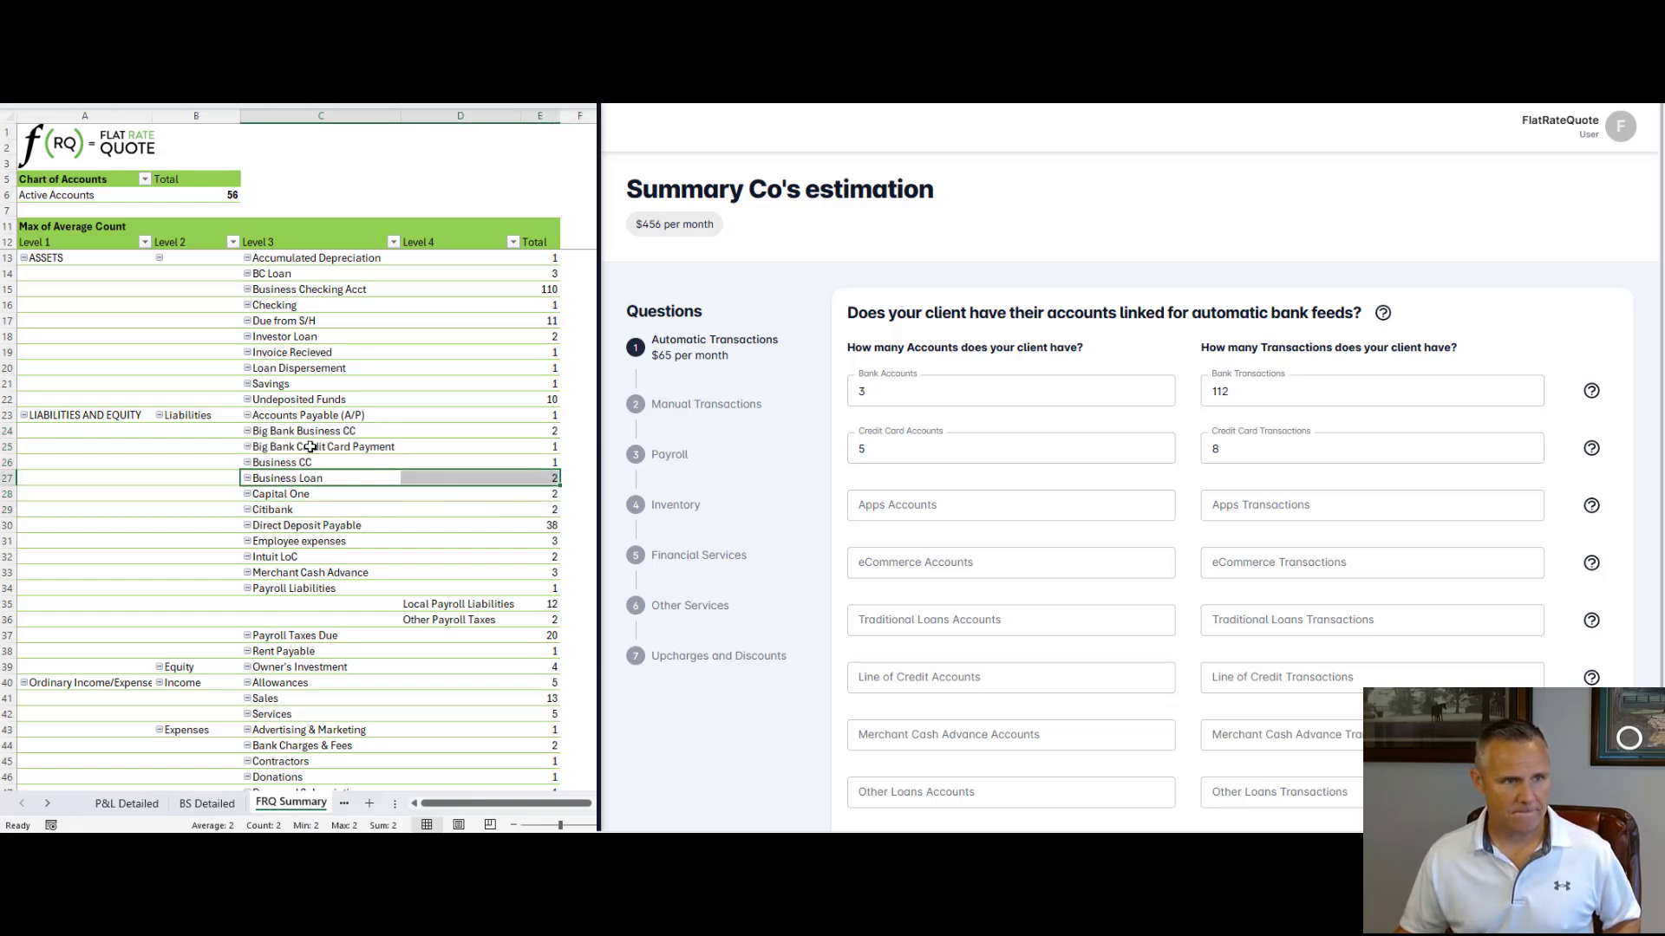
pyautogui.moveTo(284, 274); pyautogui.dragTo(539, 273)
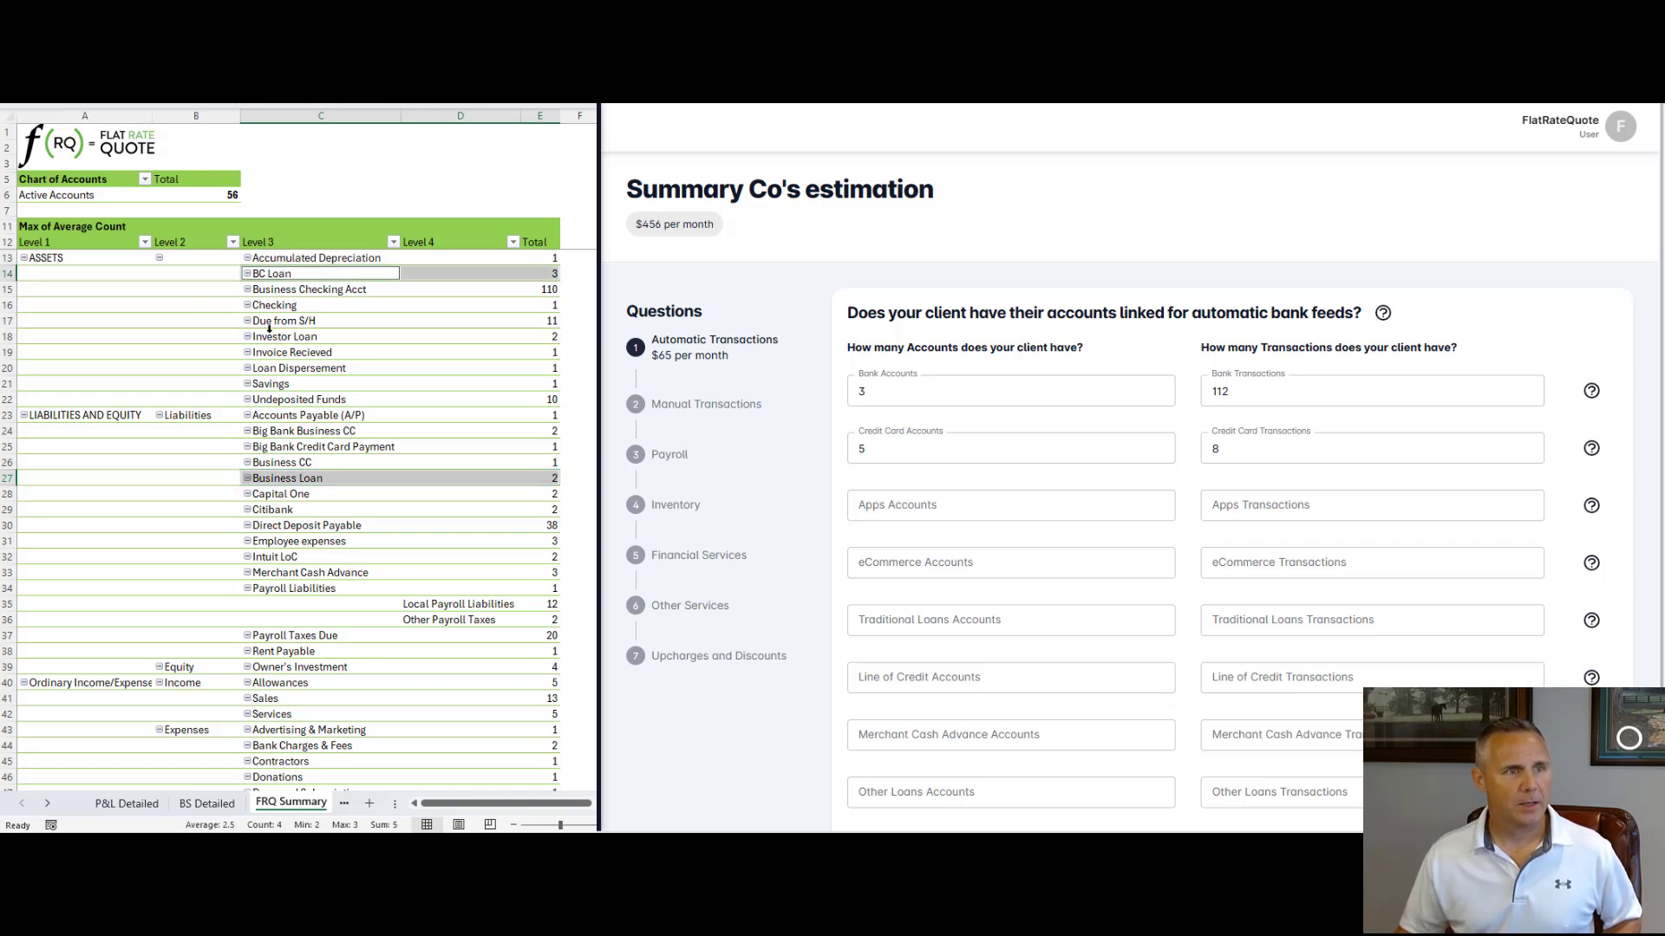
pyautogui.moveTo(291, 337); pyautogui.dragTo(540, 335)
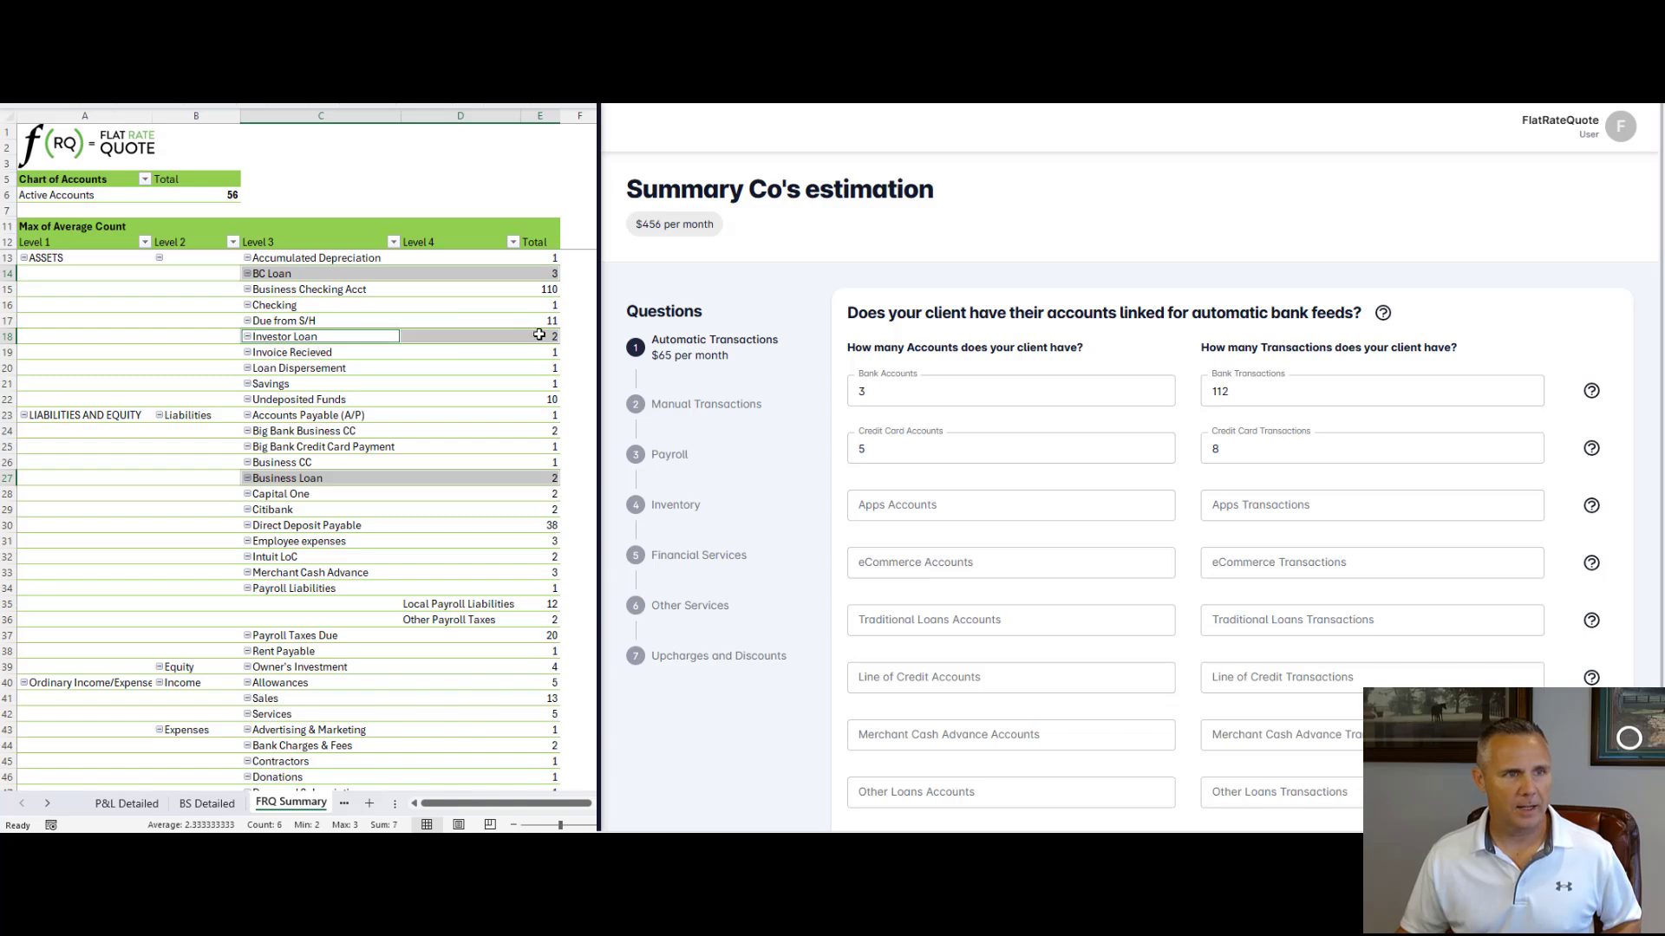
pyautogui.moveTo(304, 368); pyautogui.dragTo(557, 365)
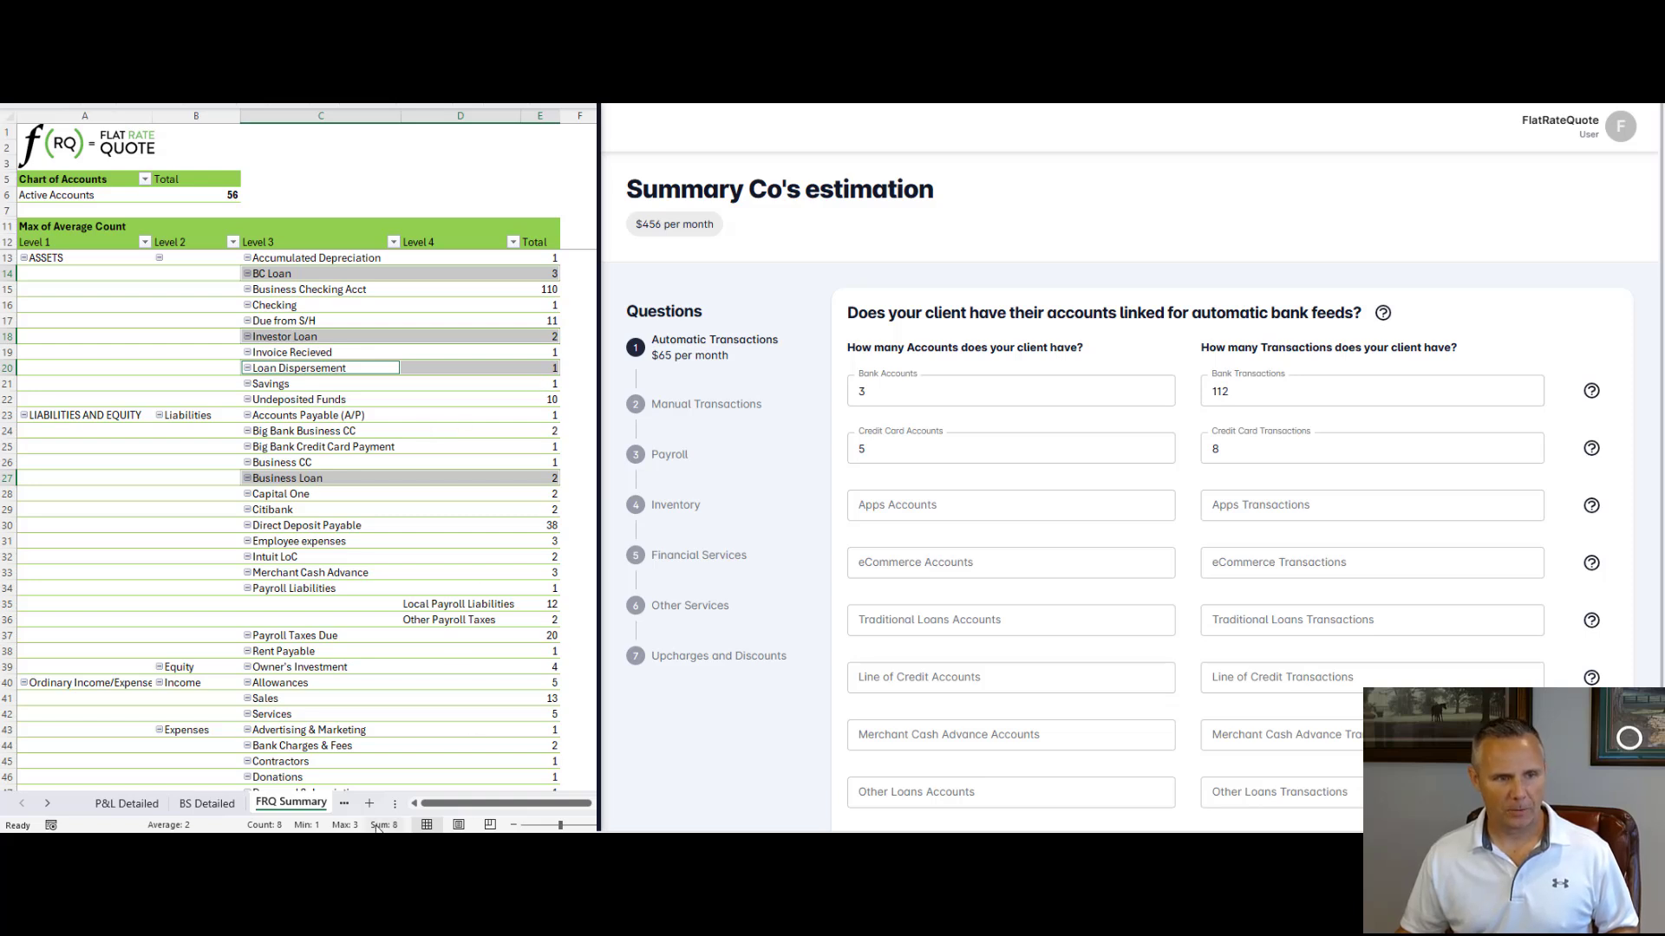
pyautogui.click(913, 621)
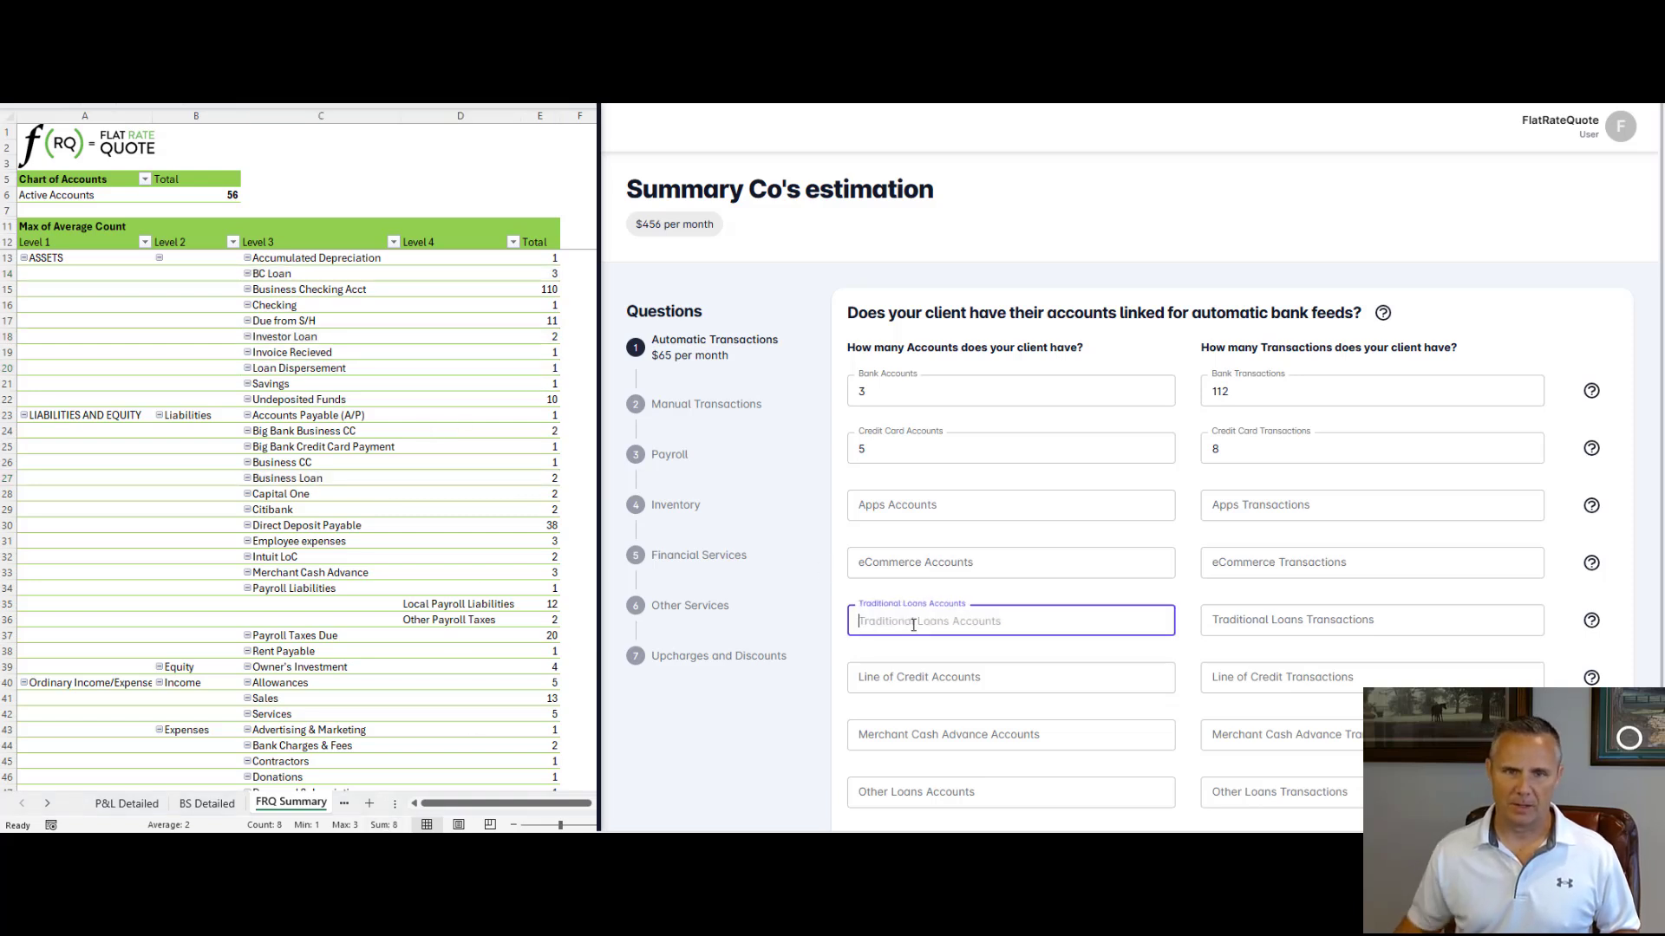
pyautogui.write('4')
pyautogui.press('Tab')
pyautogui.write('8')
pyautogui.press('Tab')
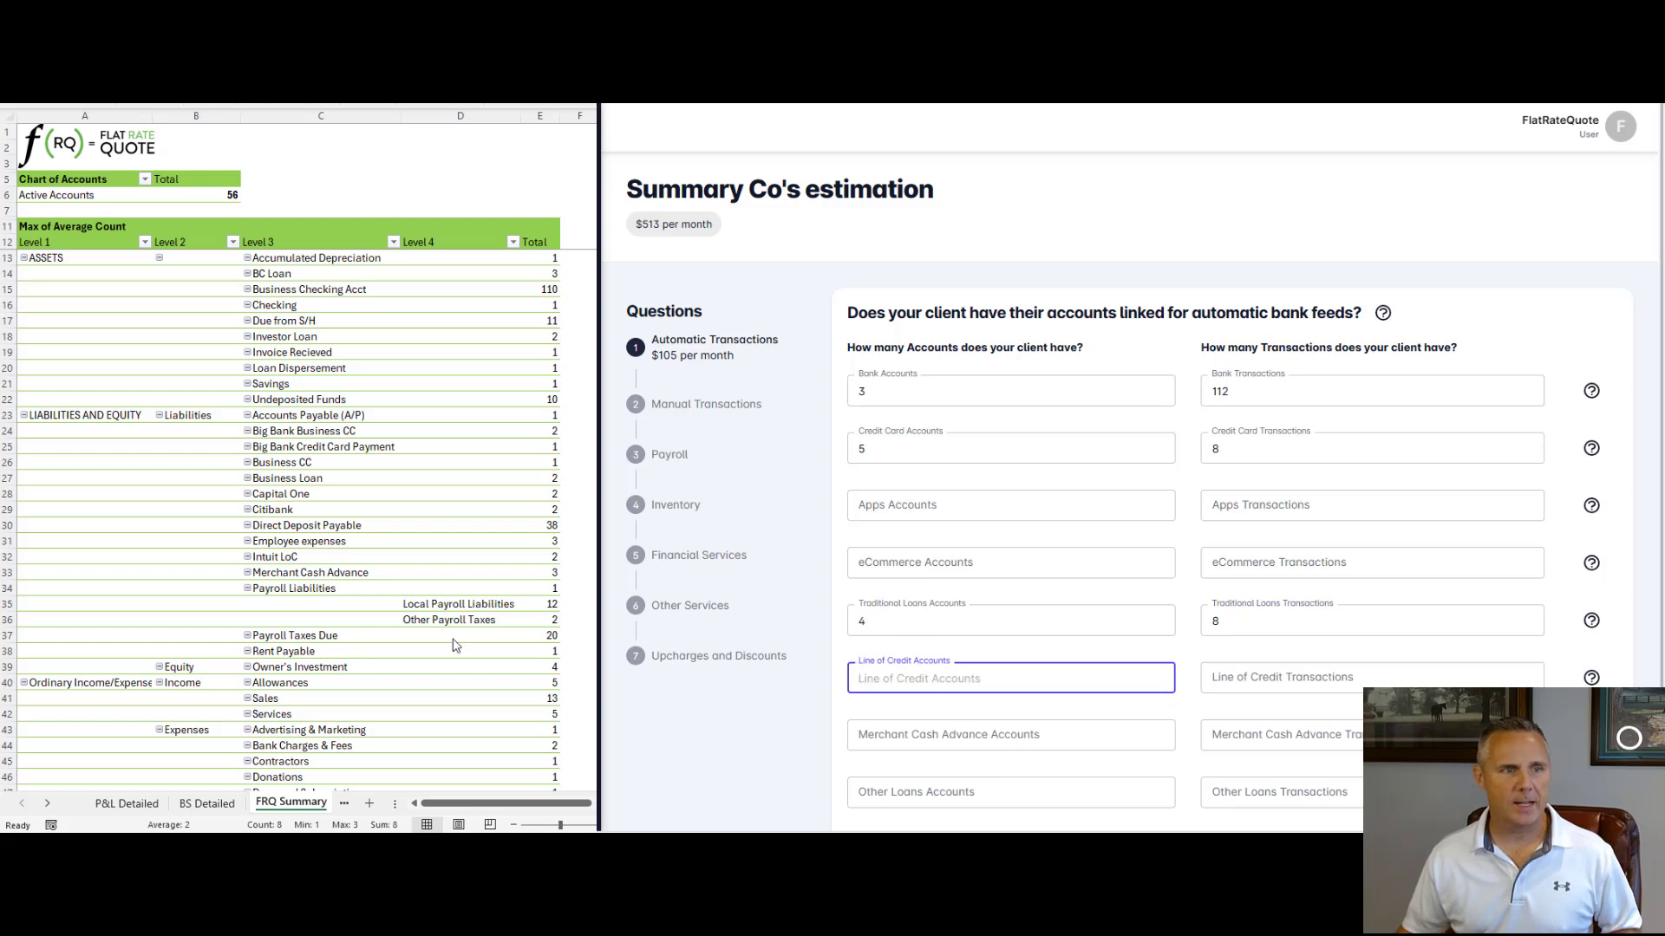
# Step: Check the Intuit LoC row in the summary and enter 1 line of credit account with 2 transactions
pyautogui.moveTo(271, 557); pyautogui.dragTo(554, 563)
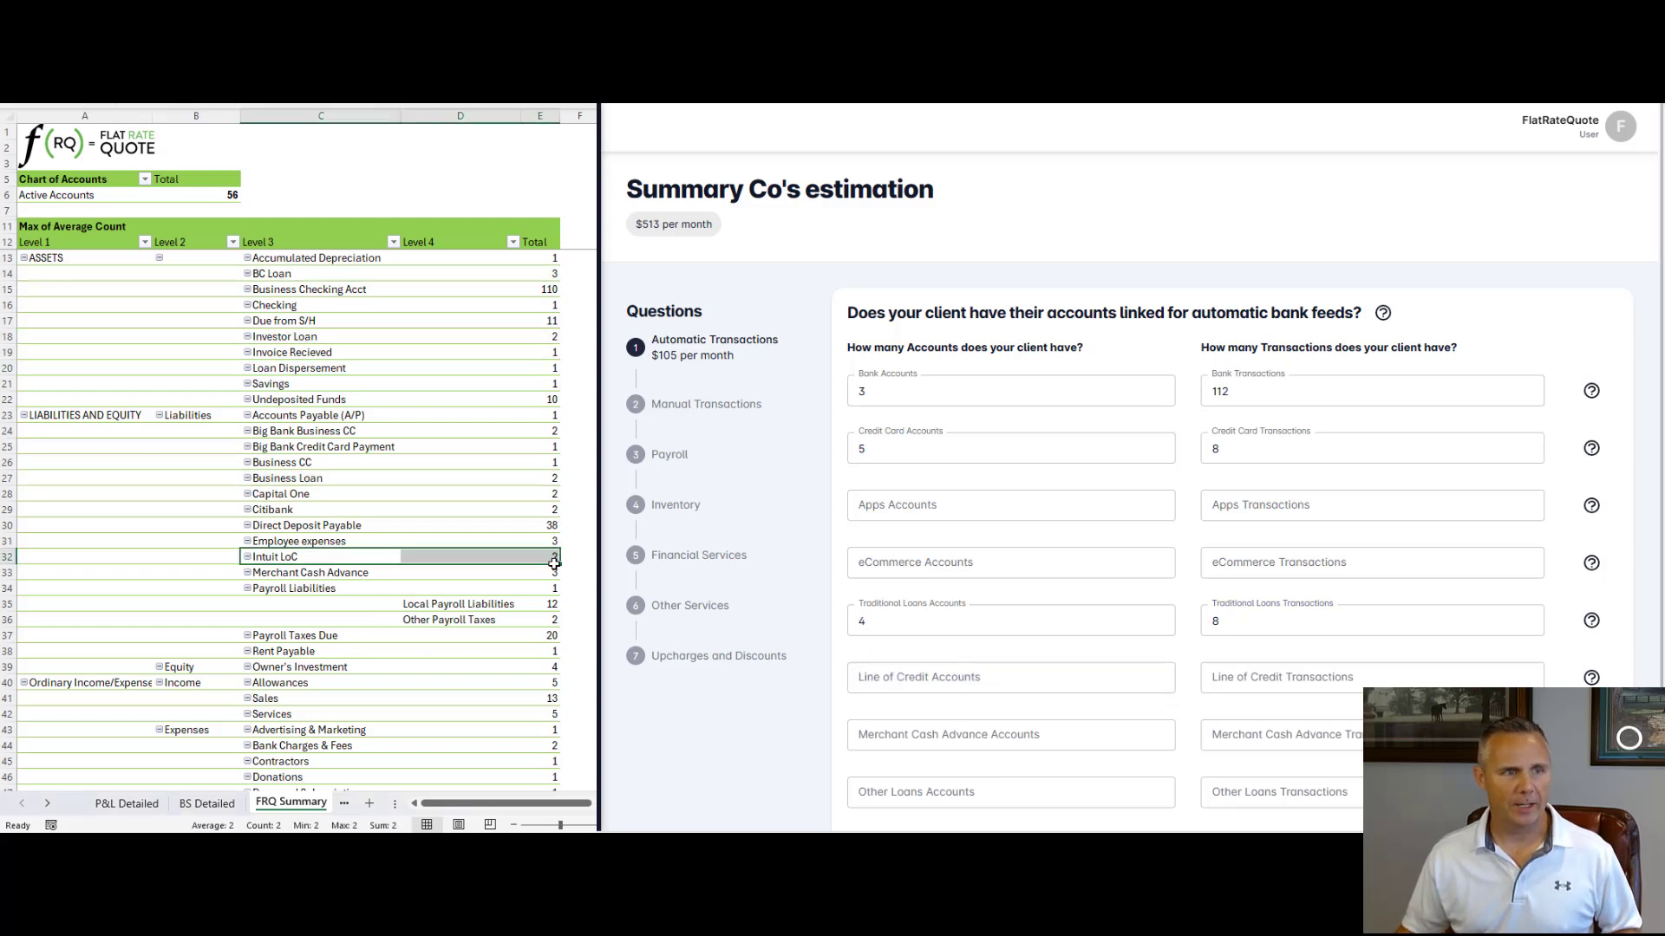
pyautogui.click(898, 678)
pyautogui.write('1')
pyautogui.press('Tab')
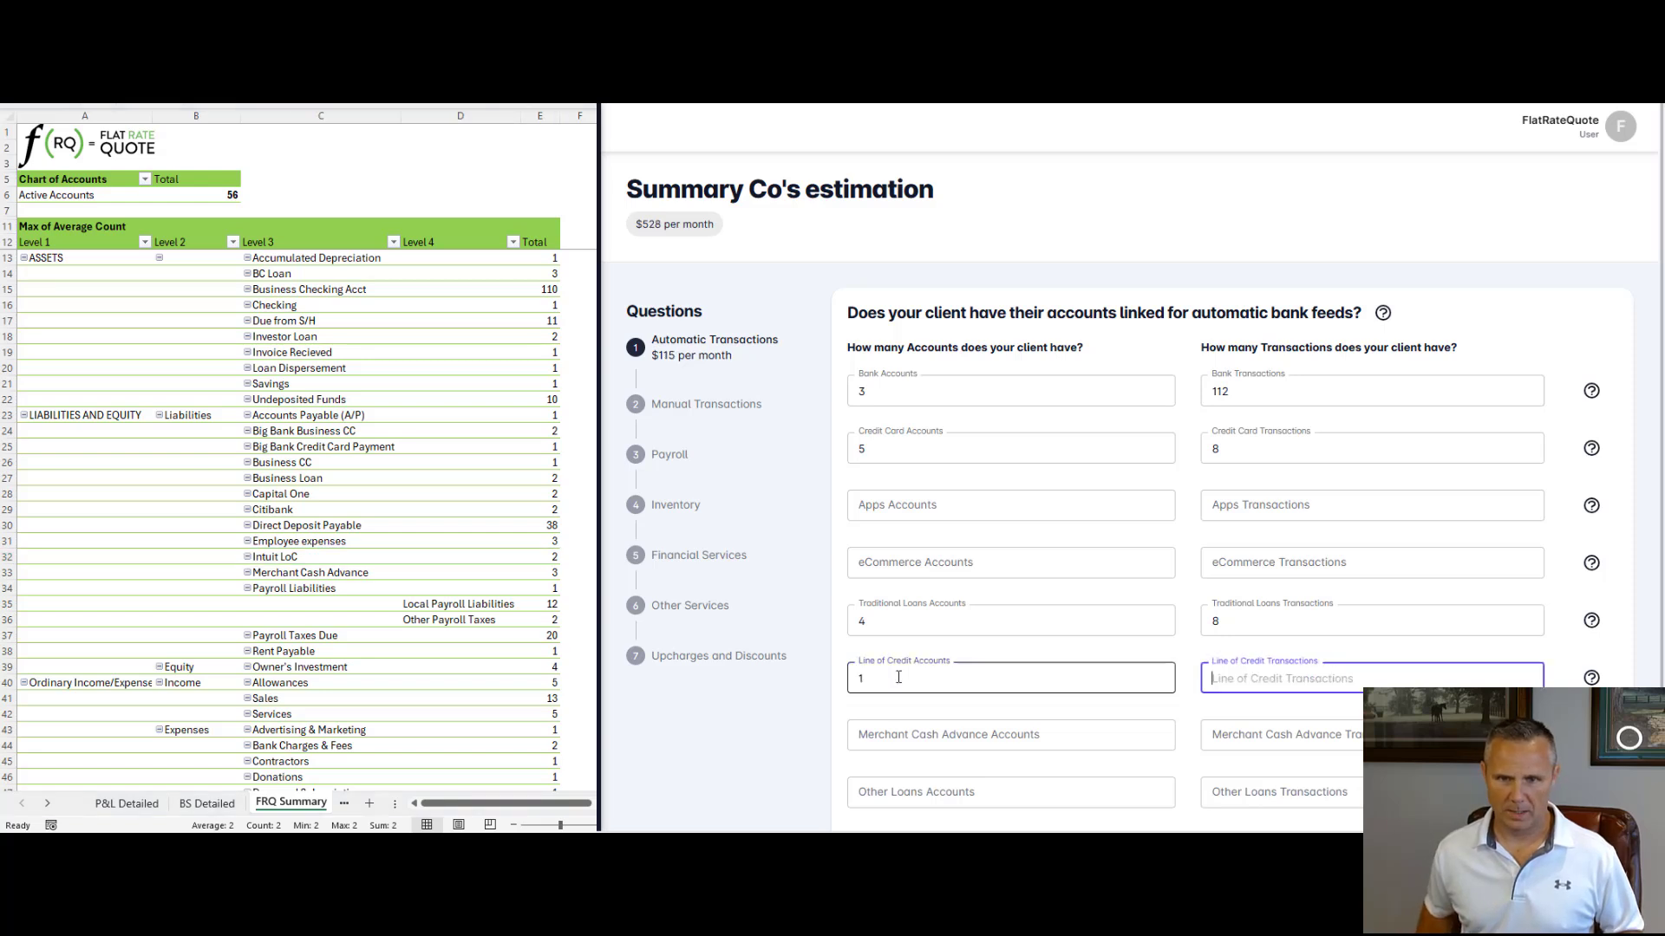
pyautogui.write('2')
pyautogui.press('Tab')
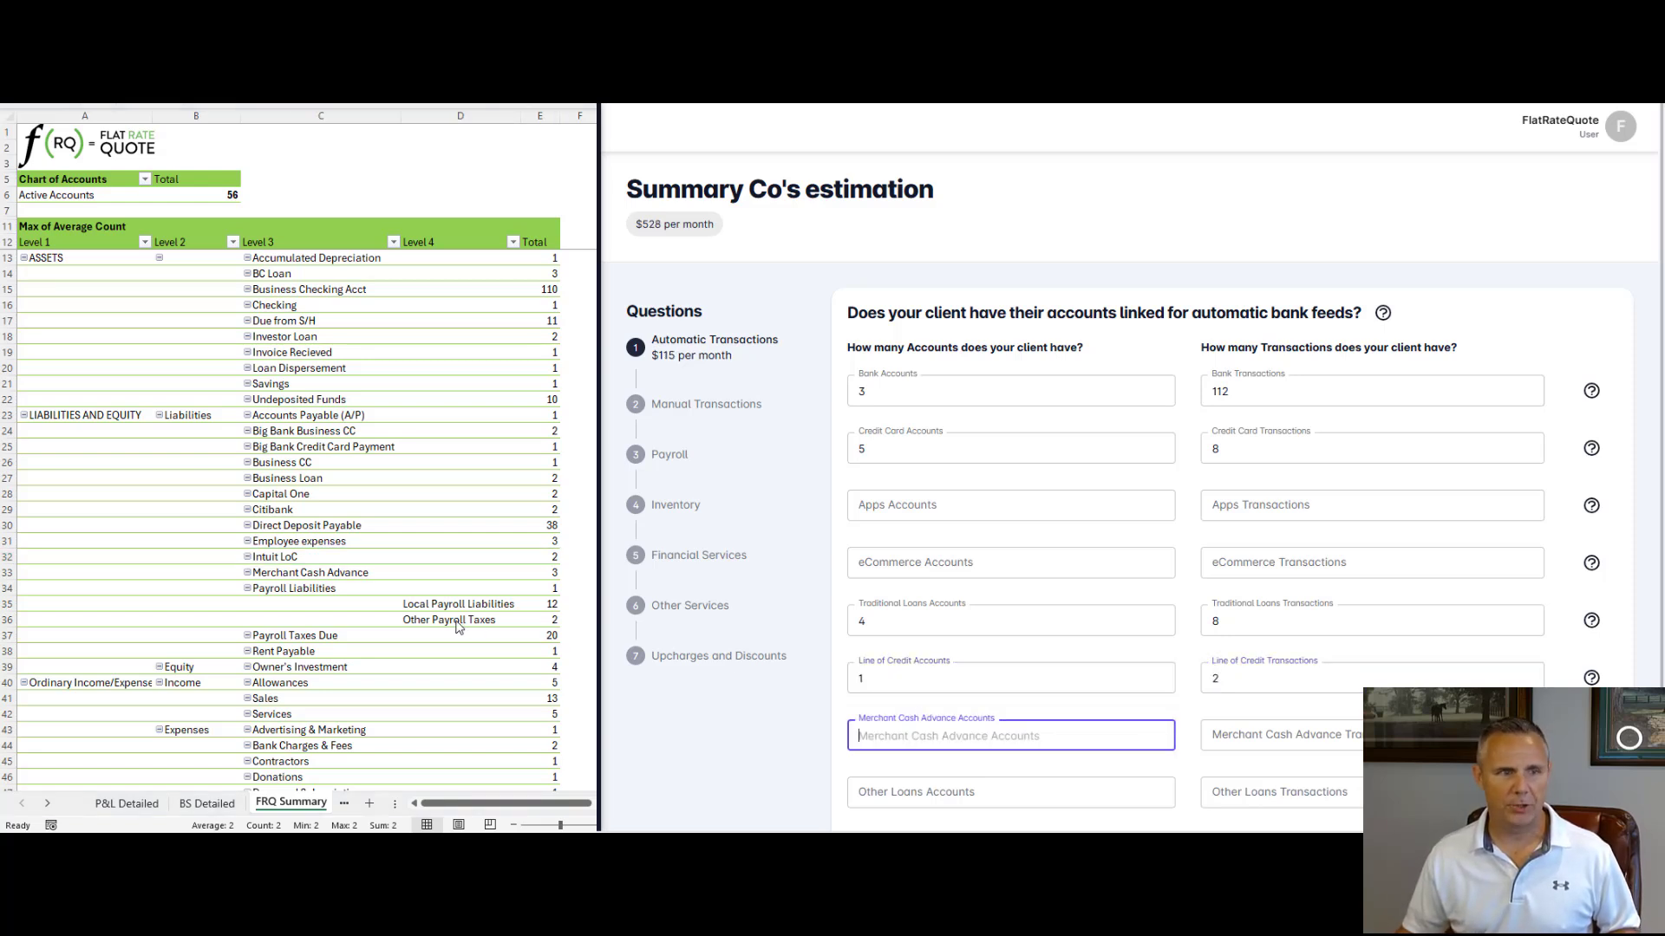
# Step: Check the Merchant Cash Advance row, enter 1 merchant cash advance account with 3 transactions, and continue to the Manual Transactions question
pyautogui.click(298, 574)
pyautogui.moveTo(278, 574); pyautogui.dragTo(552, 575)
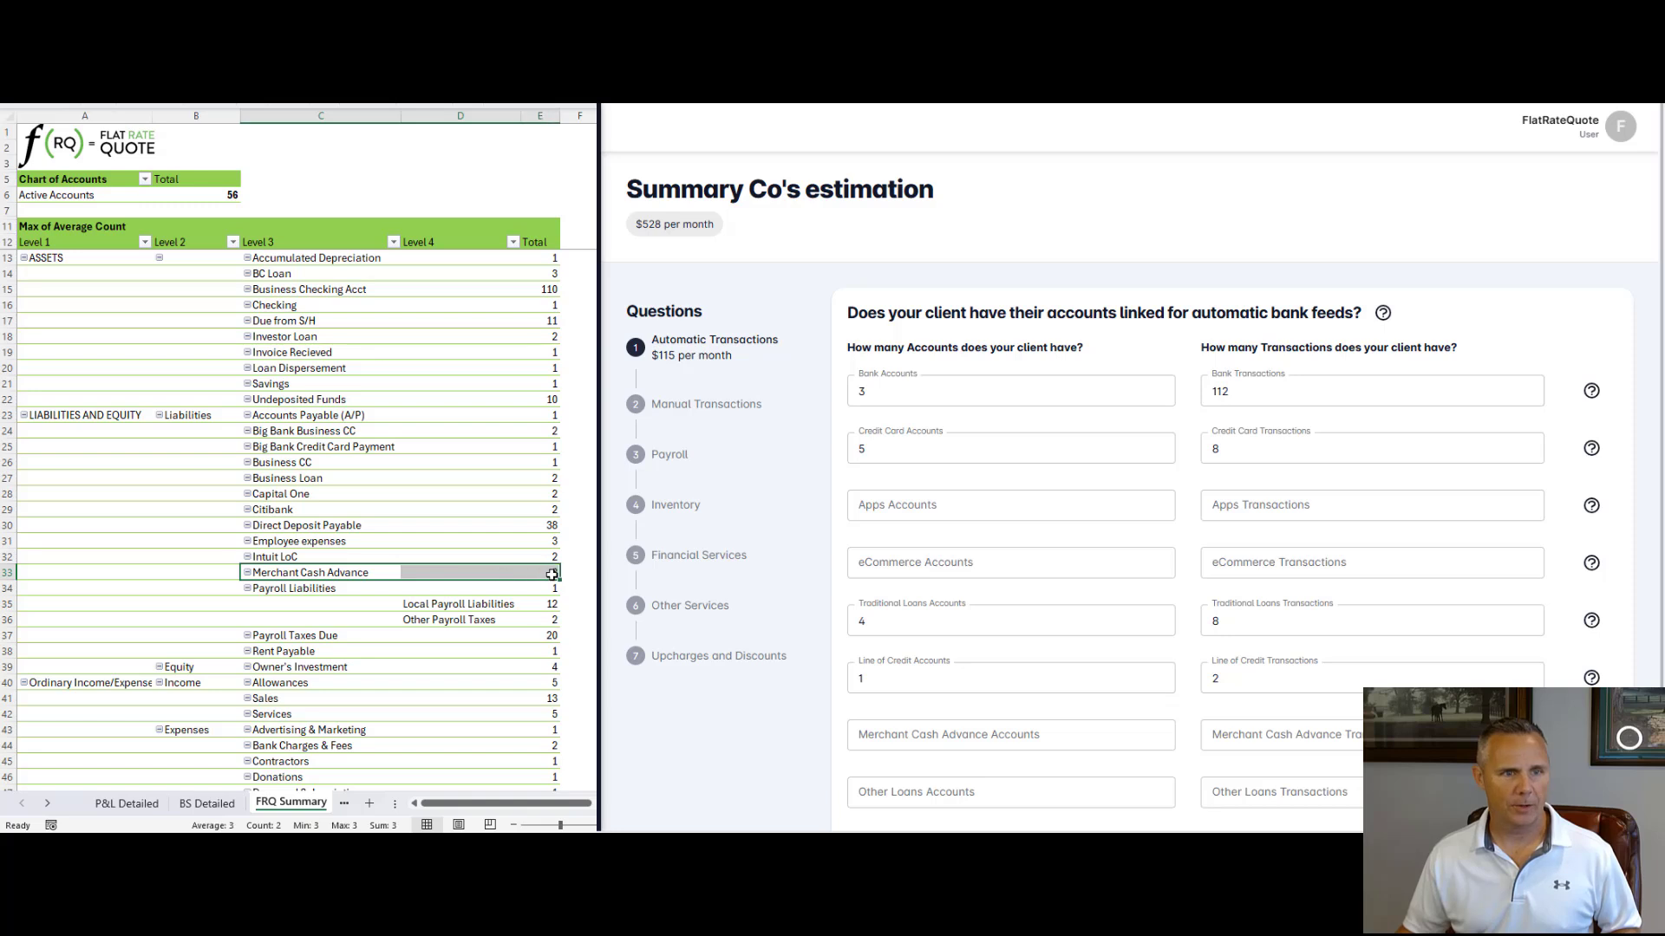
pyautogui.click(922, 731)
pyautogui.write('1')
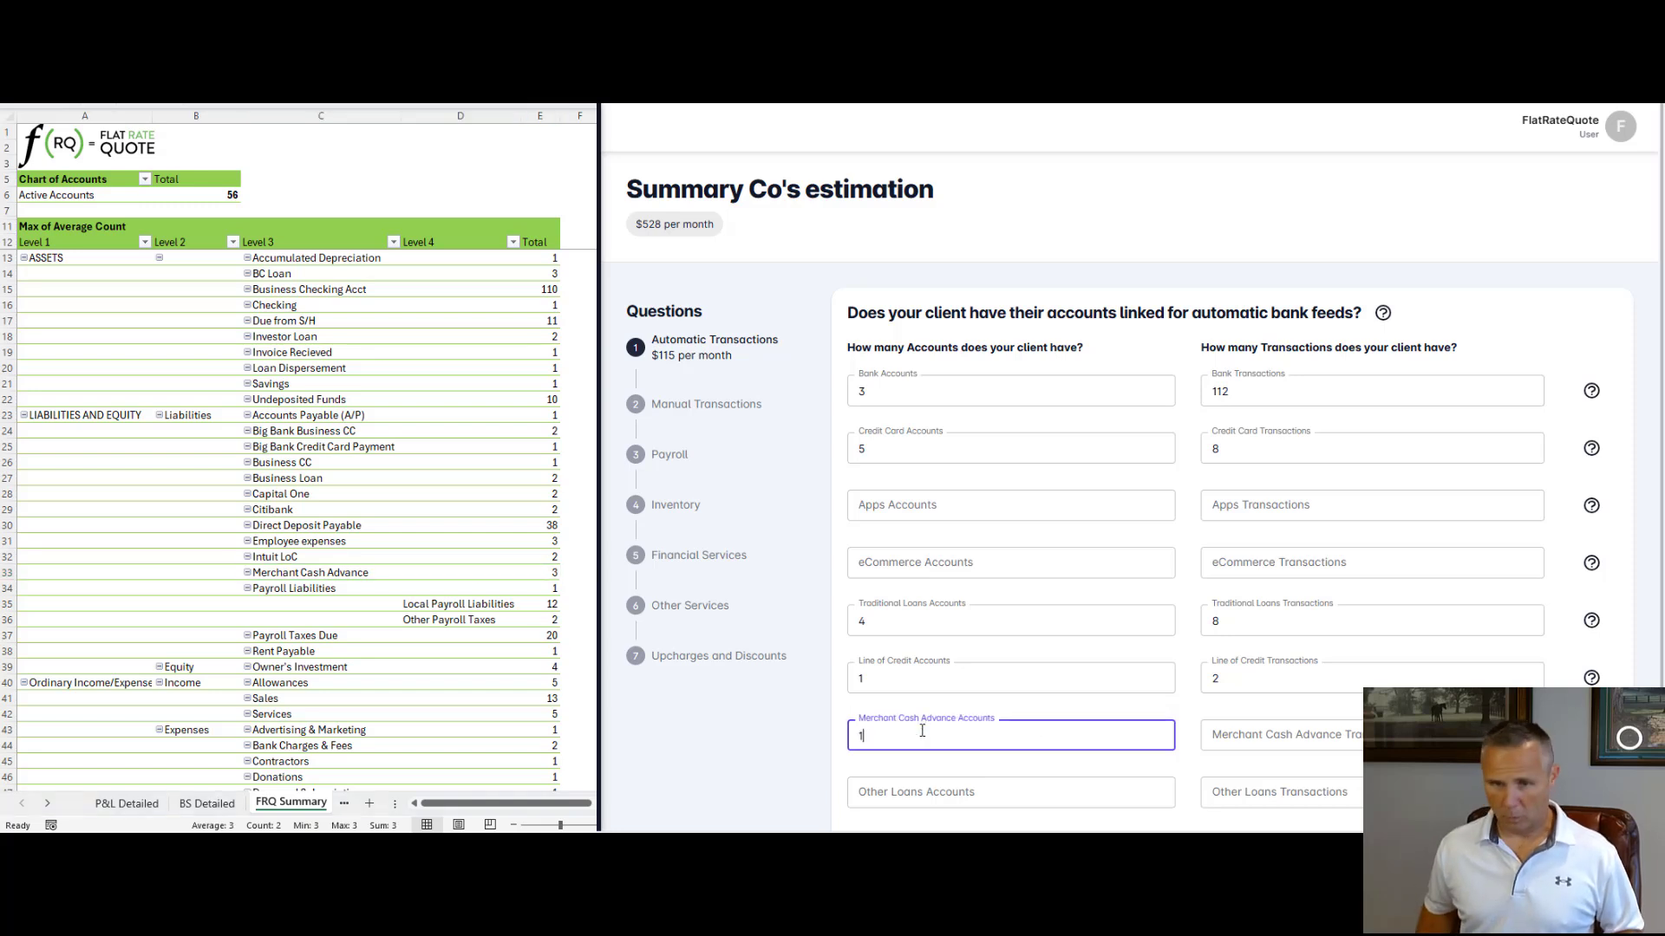
pyautogui.press('Tab')
pyautogui.write('3')
pyautogui.press('Tab')
pyautogui.scroll(-1, 899, 702)
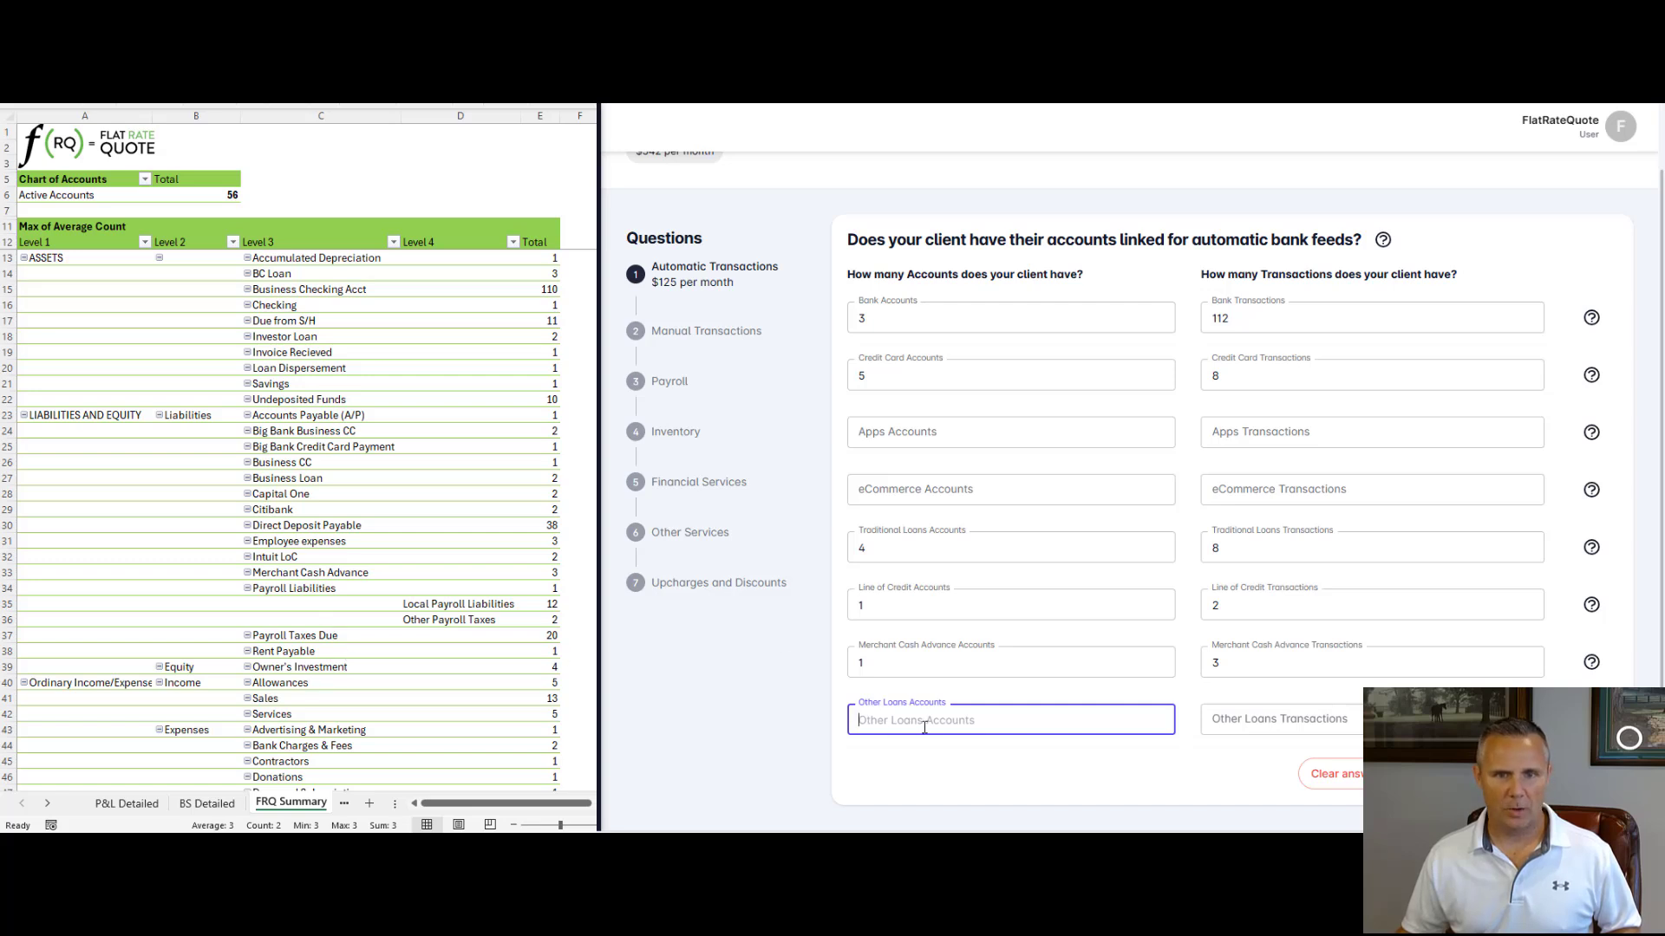
pyautogui.click(1574, 774)
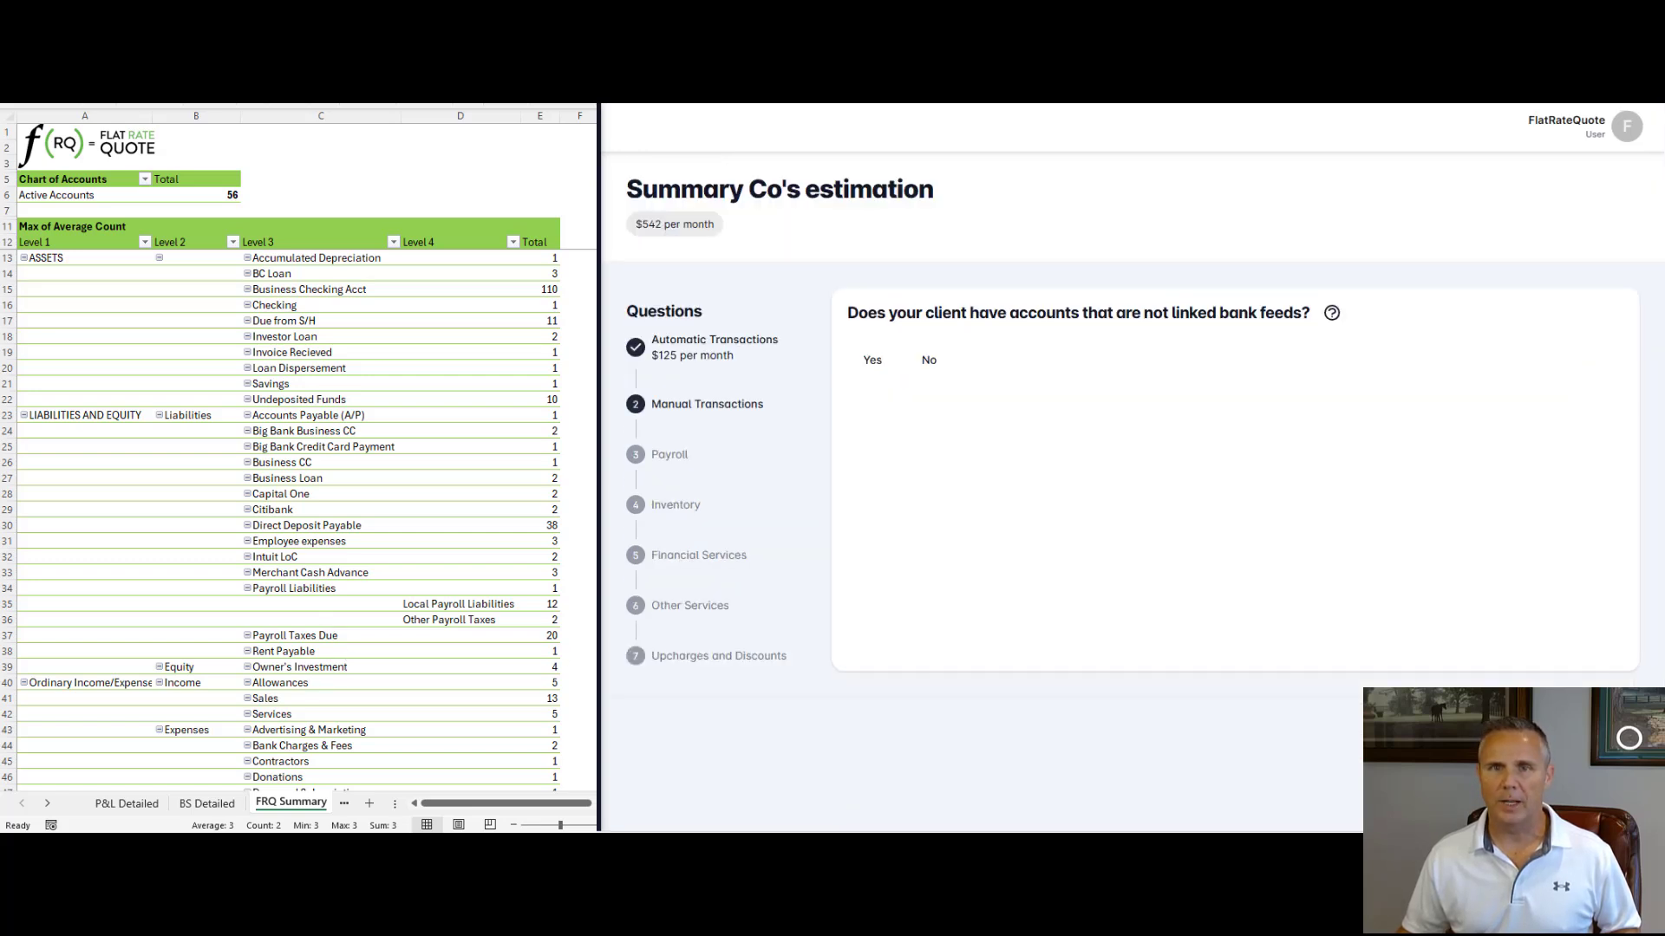
# Step: Answer Yes to accounts without linked bank feeds, leaving all counts blank, and answer No to processing payroll and managing inventory
pyautogui.moveTo(997, 313); pyautogui.dragTo(1320, 316)
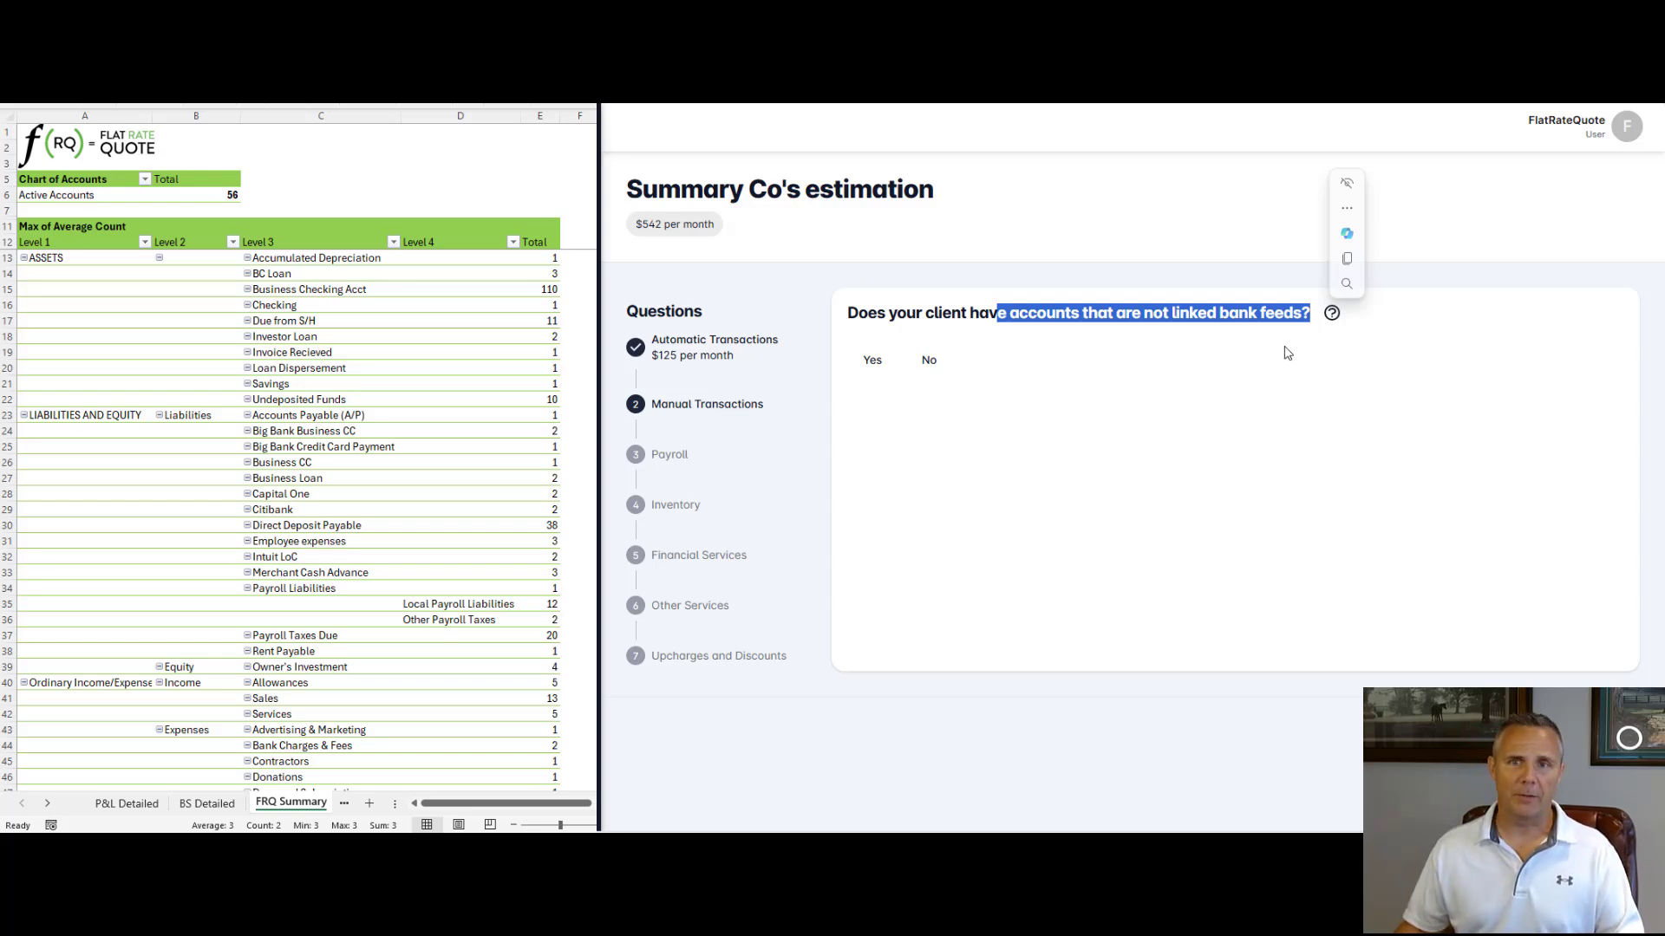
pyautogui.click(873, 360)
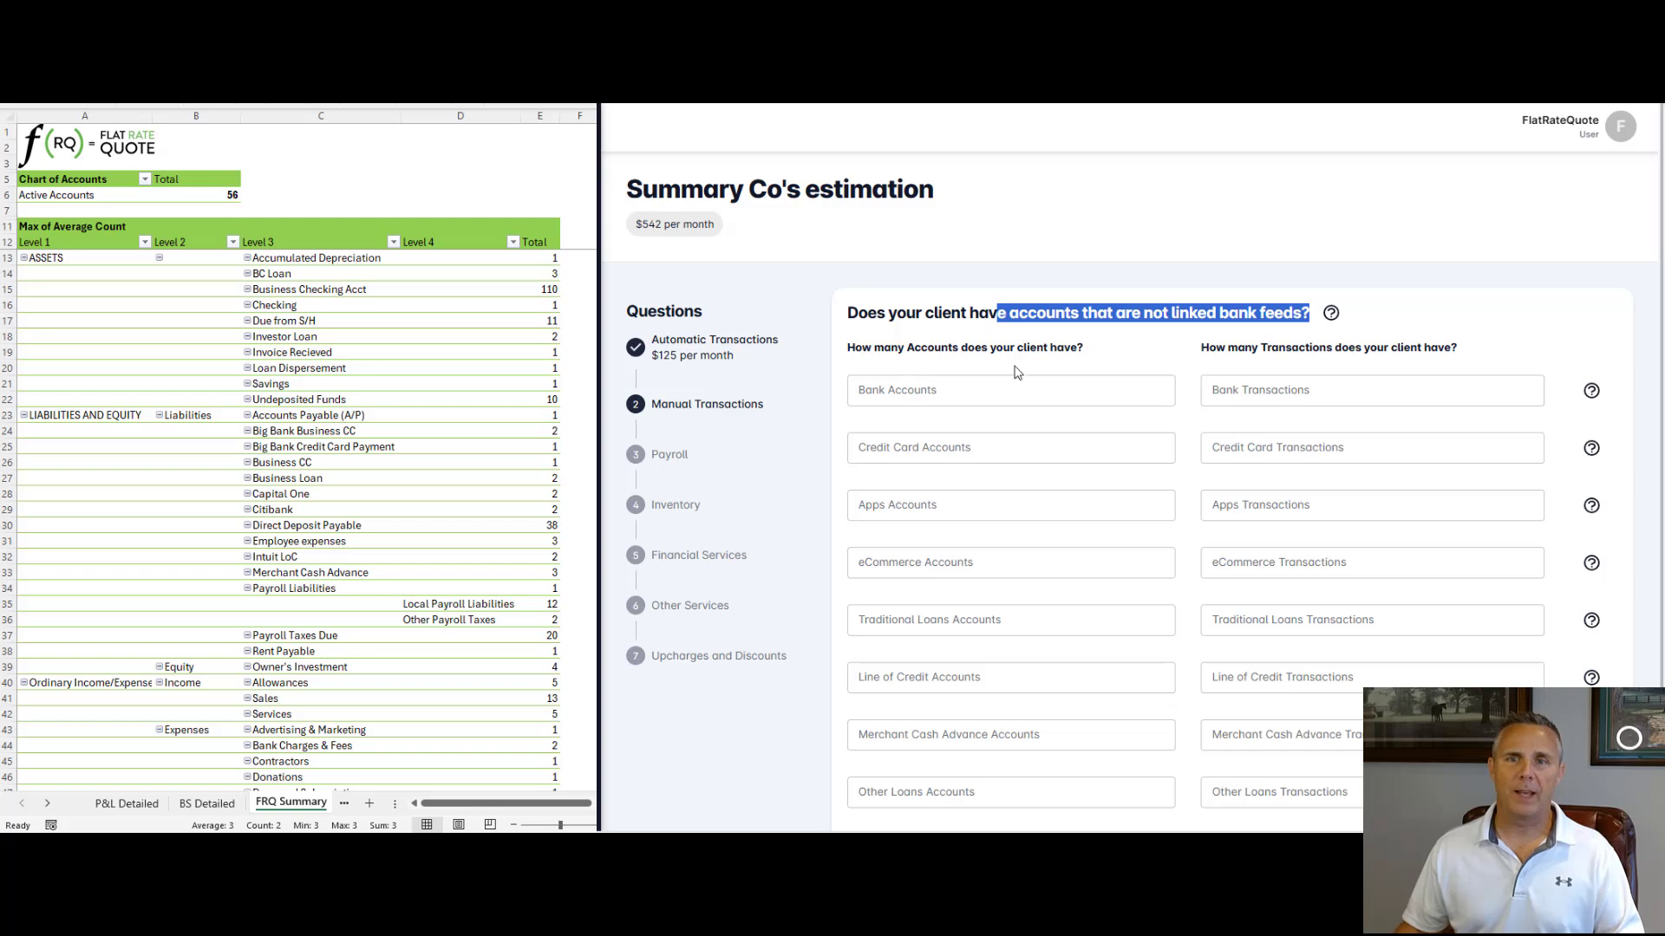
pyautogui.scroll(-1, 1015, 301)
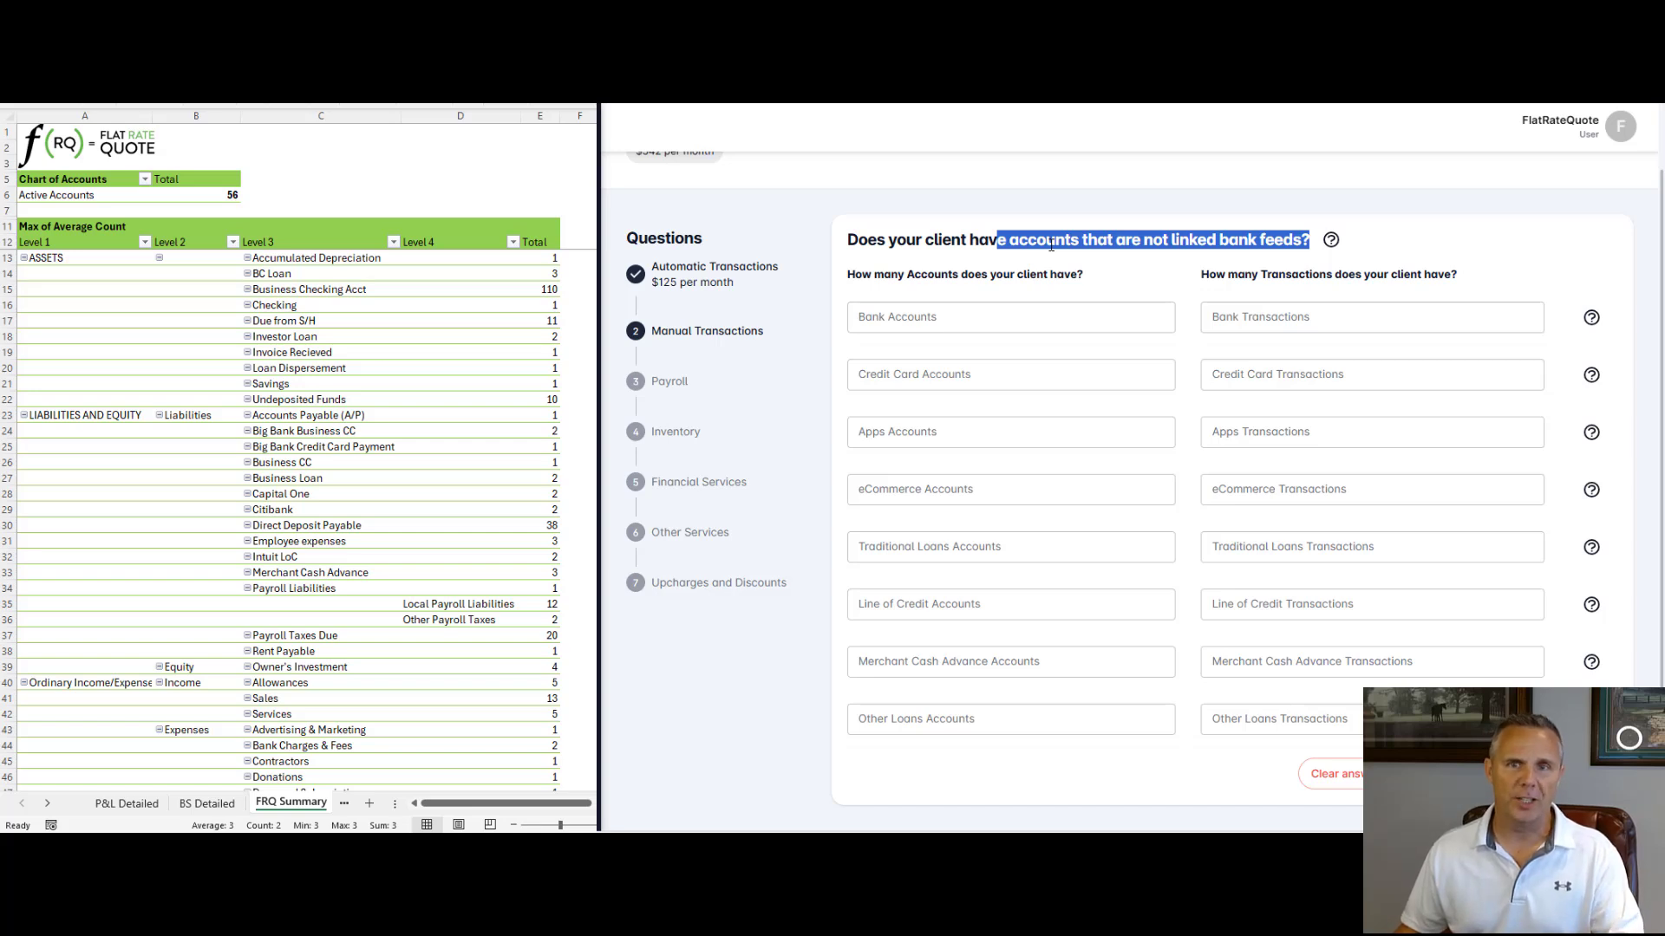
pyautogui.click(1571, 773)
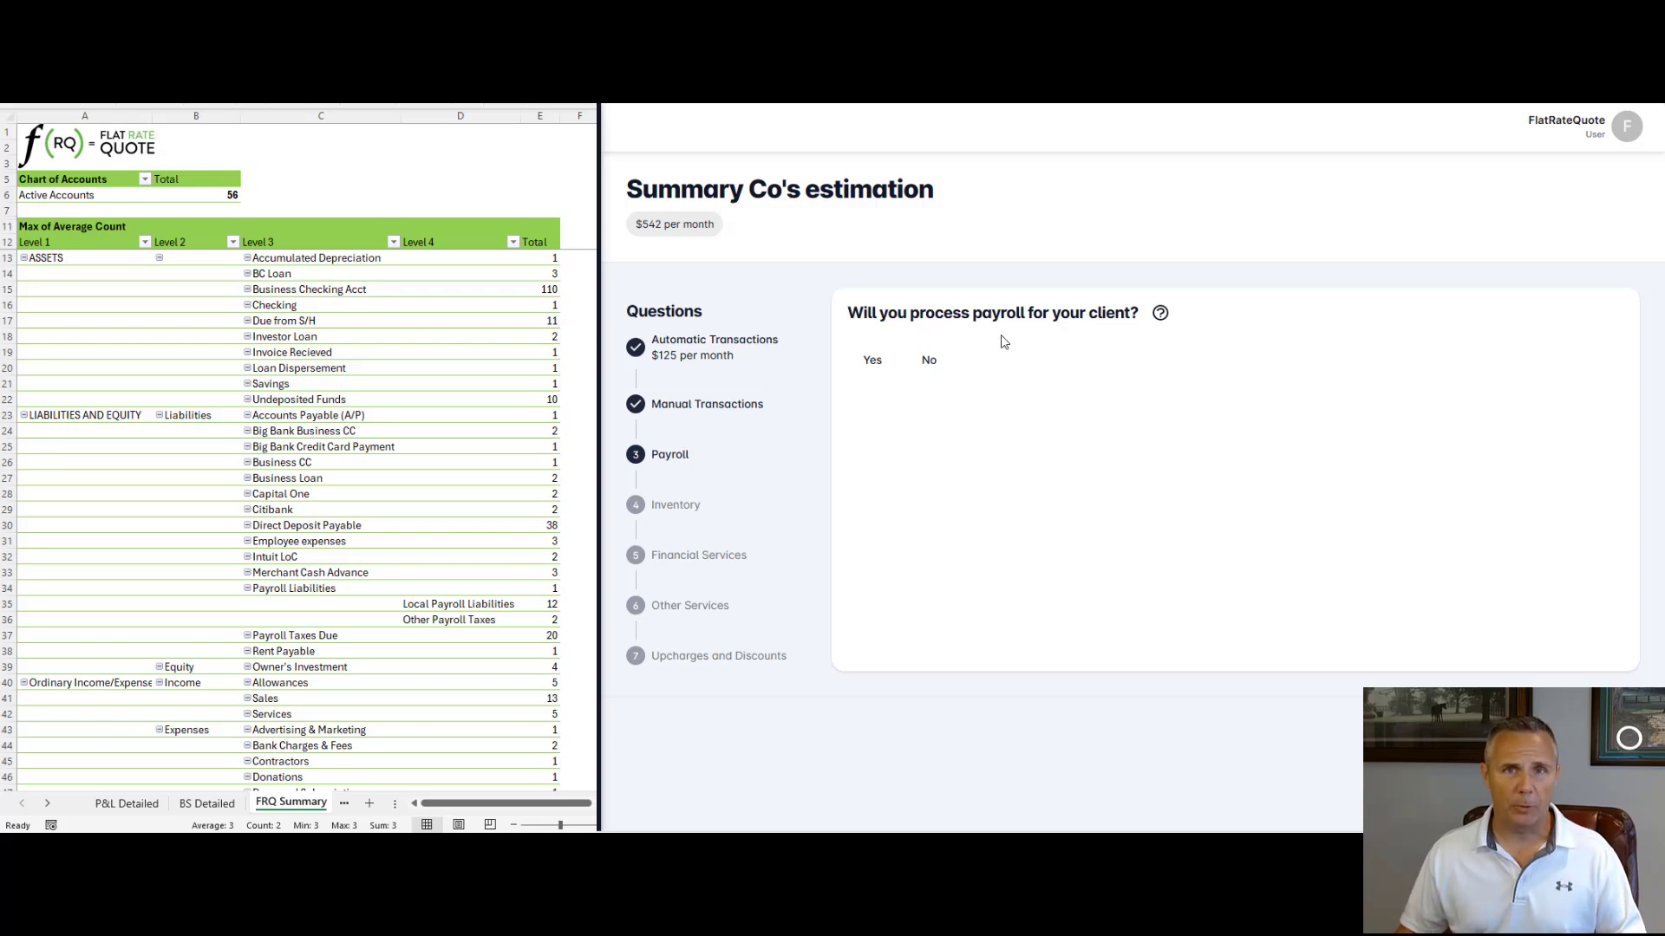
pyautogui.click(929, 362)
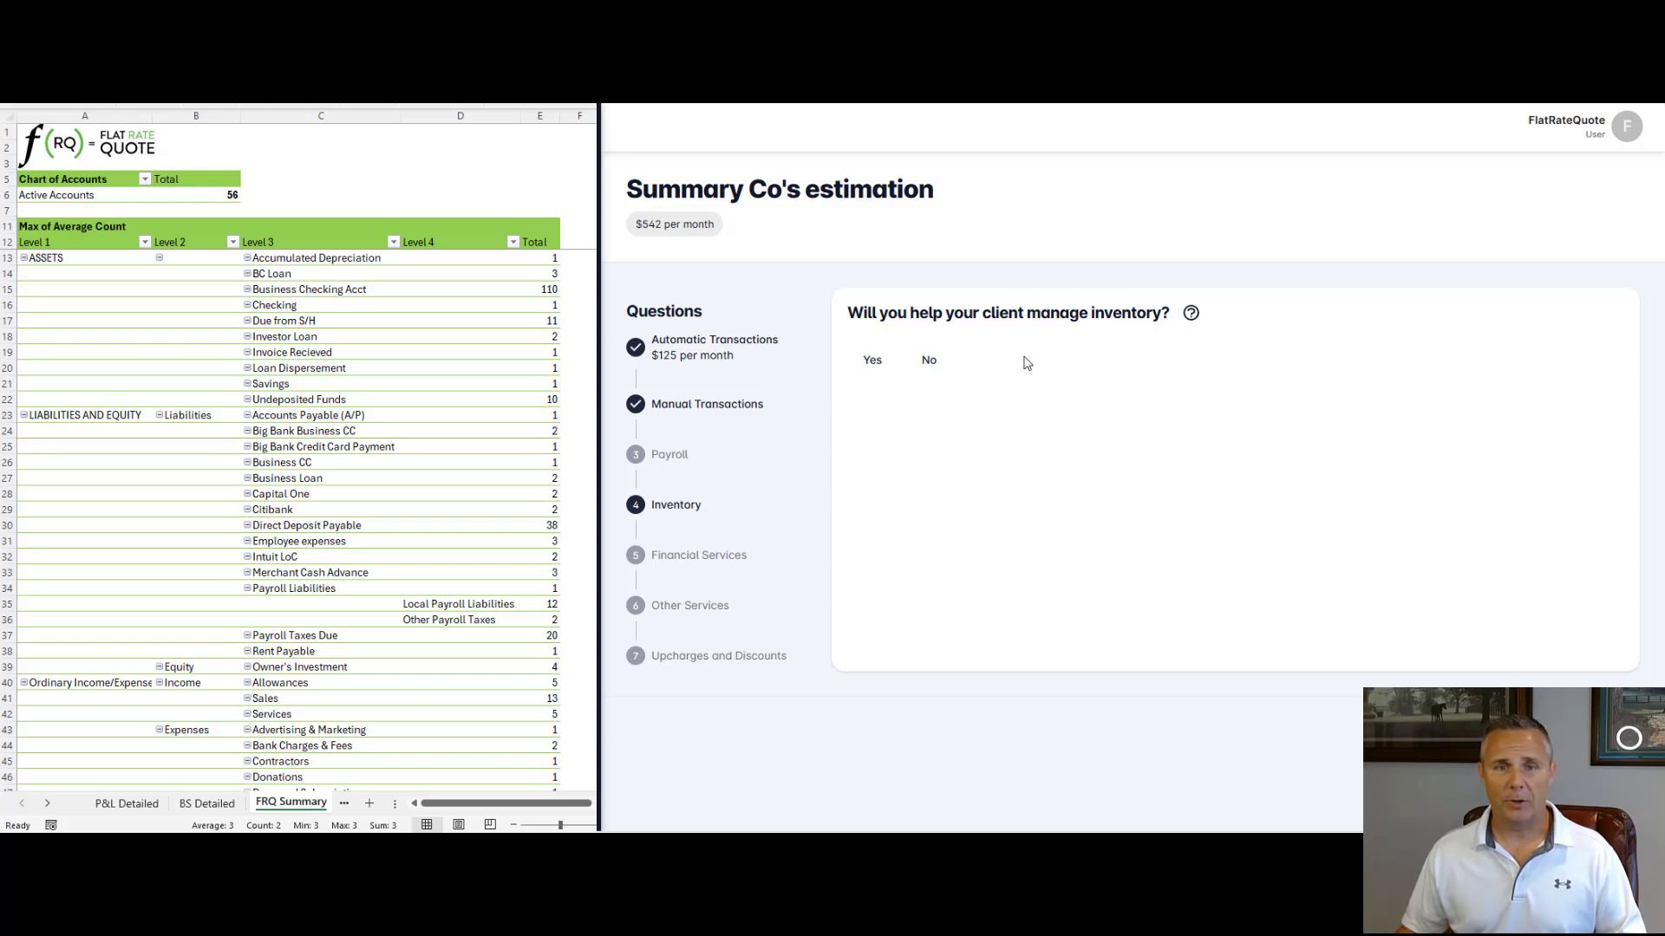
pyautogui.click(928, 361)
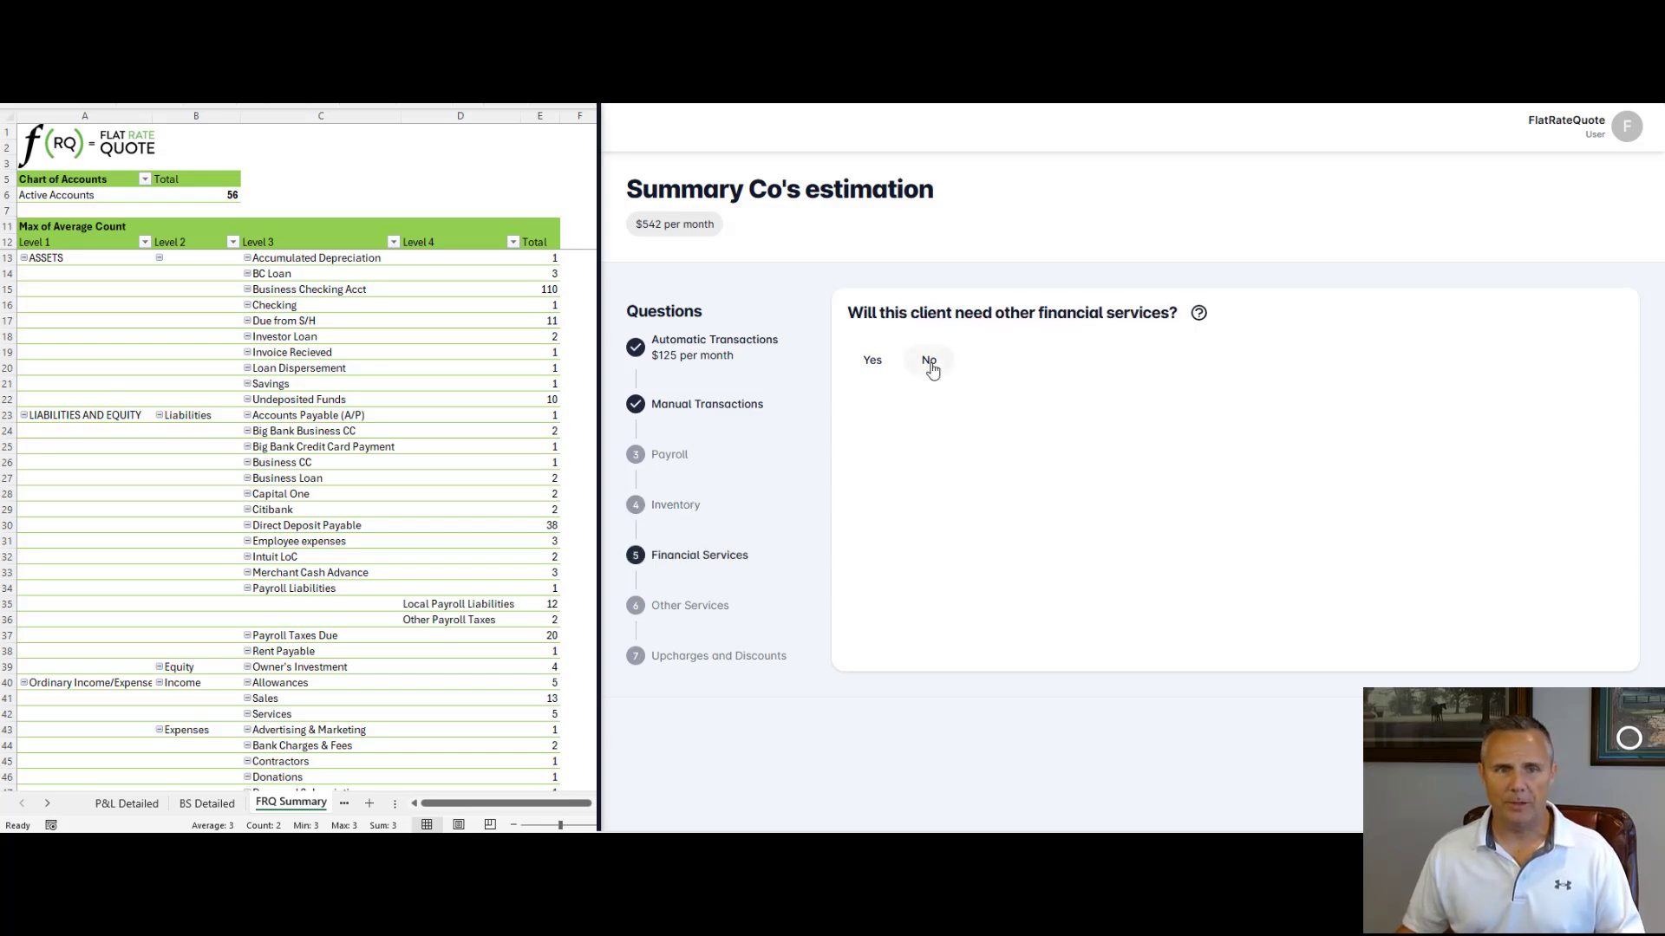
# Step: Answer Yes to other financial services, review the monthly, quarterly and annual services, and continue with all of them left Off
pyautogui.click(878, 357)
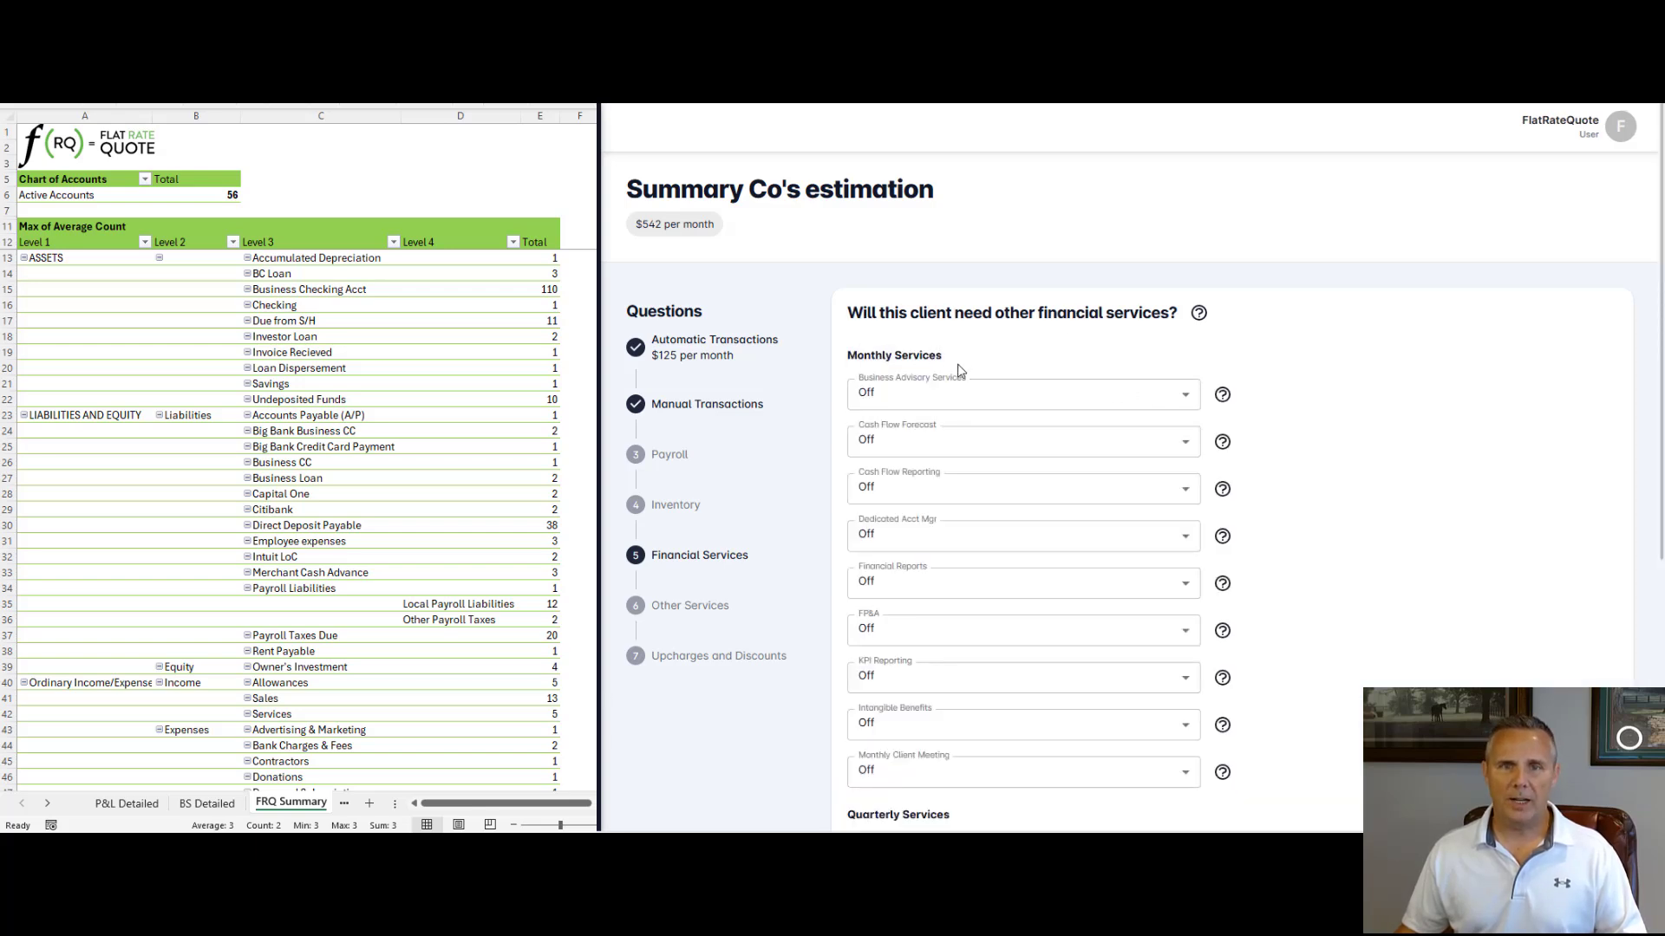
pyautogui.scroll(-5, 960, 371)
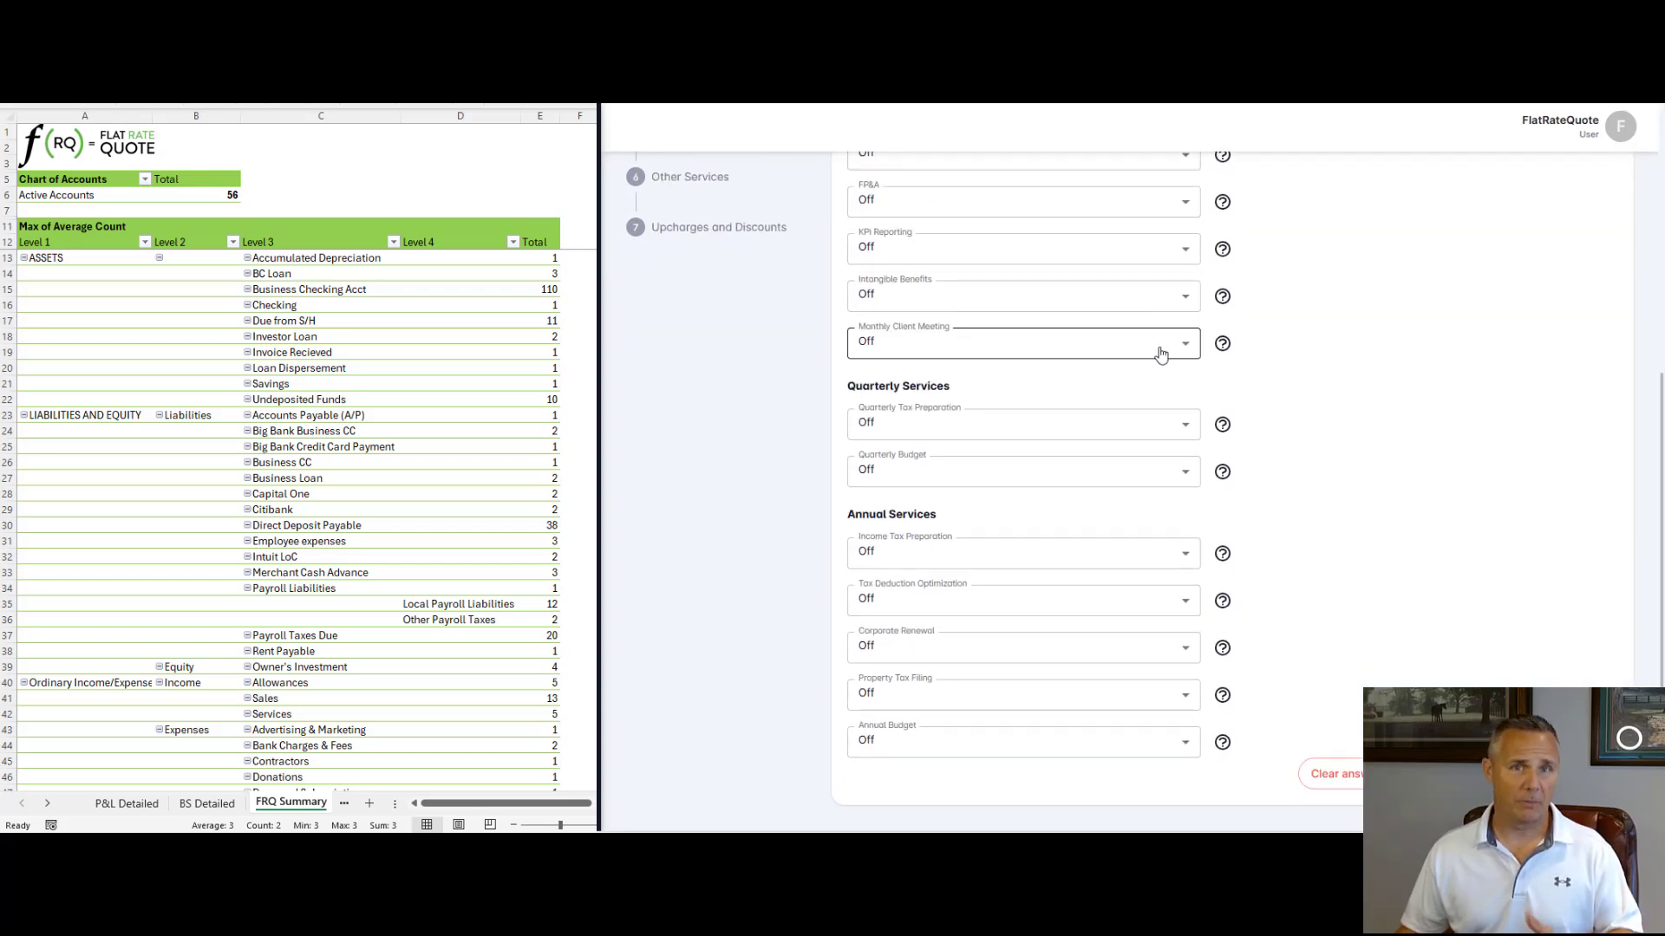
pyautogui.scroll(5, 1381, 370)
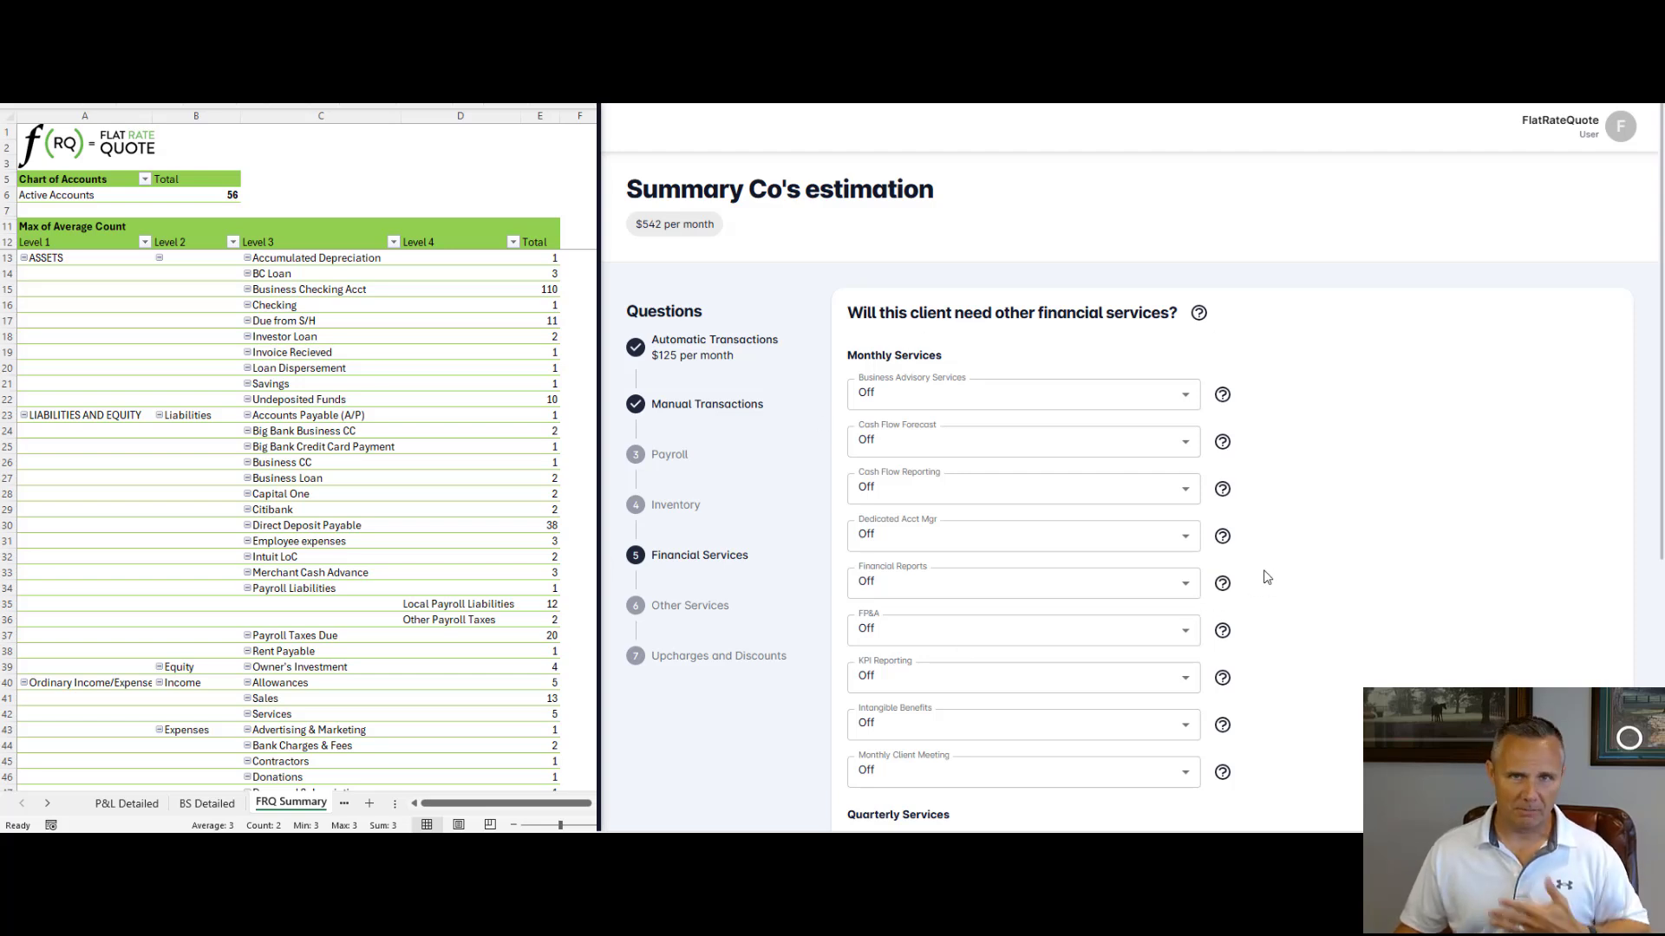
pyautogui.scroll(-5, 1331, 525)
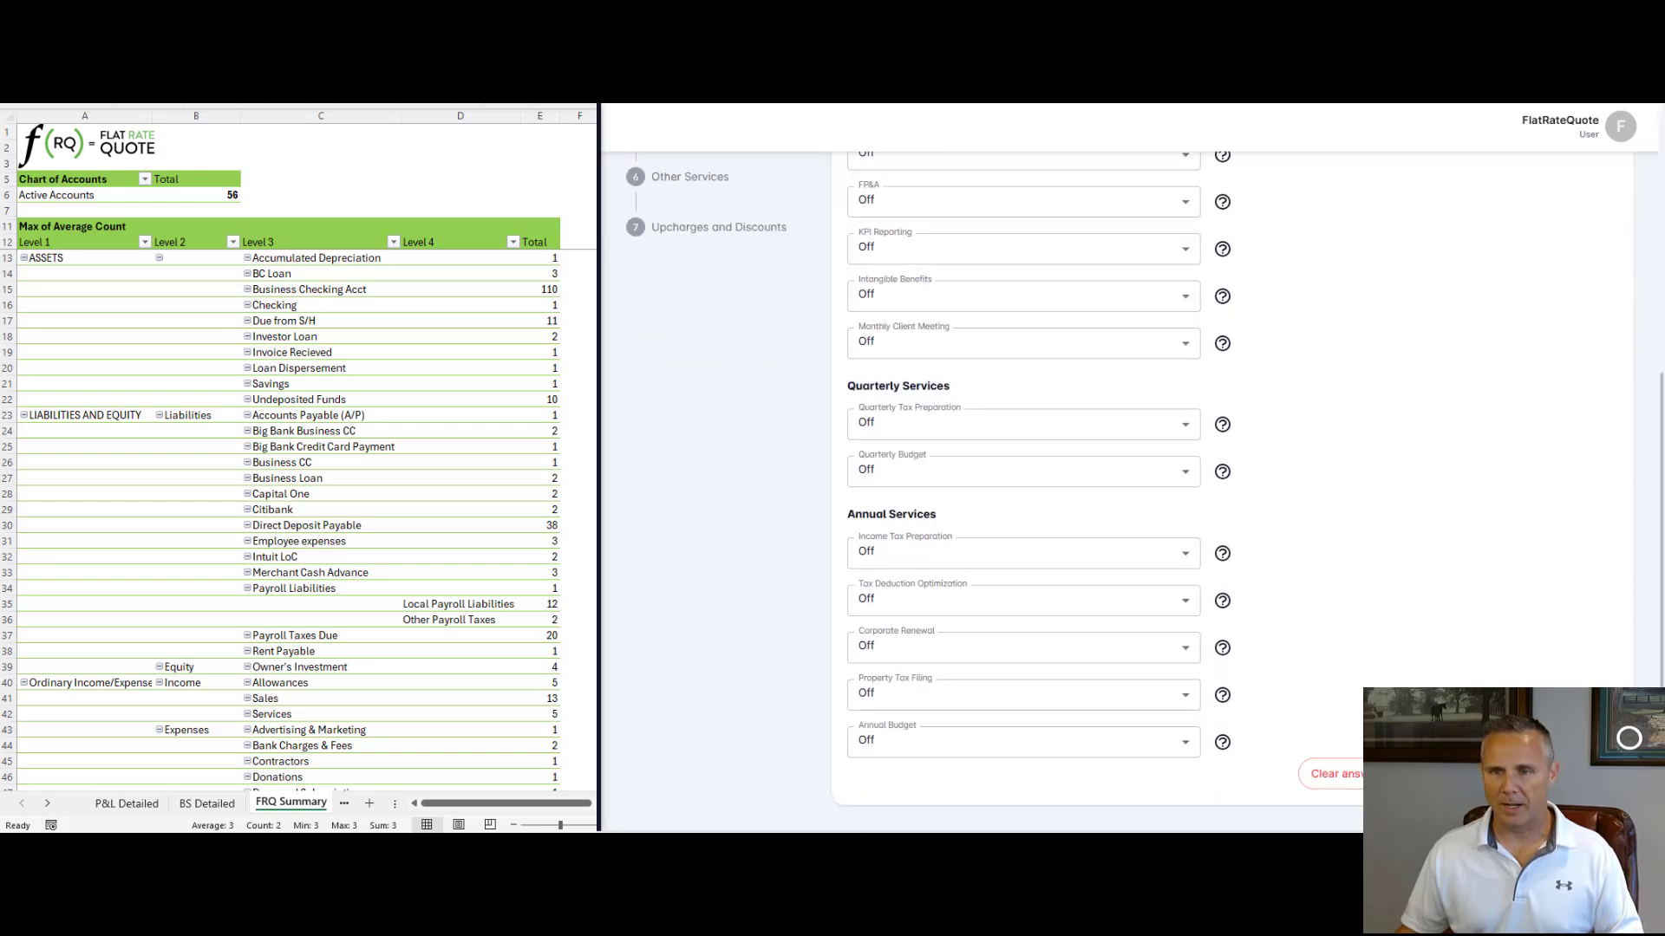
pyautogui.scroll(5, 1105, 311)
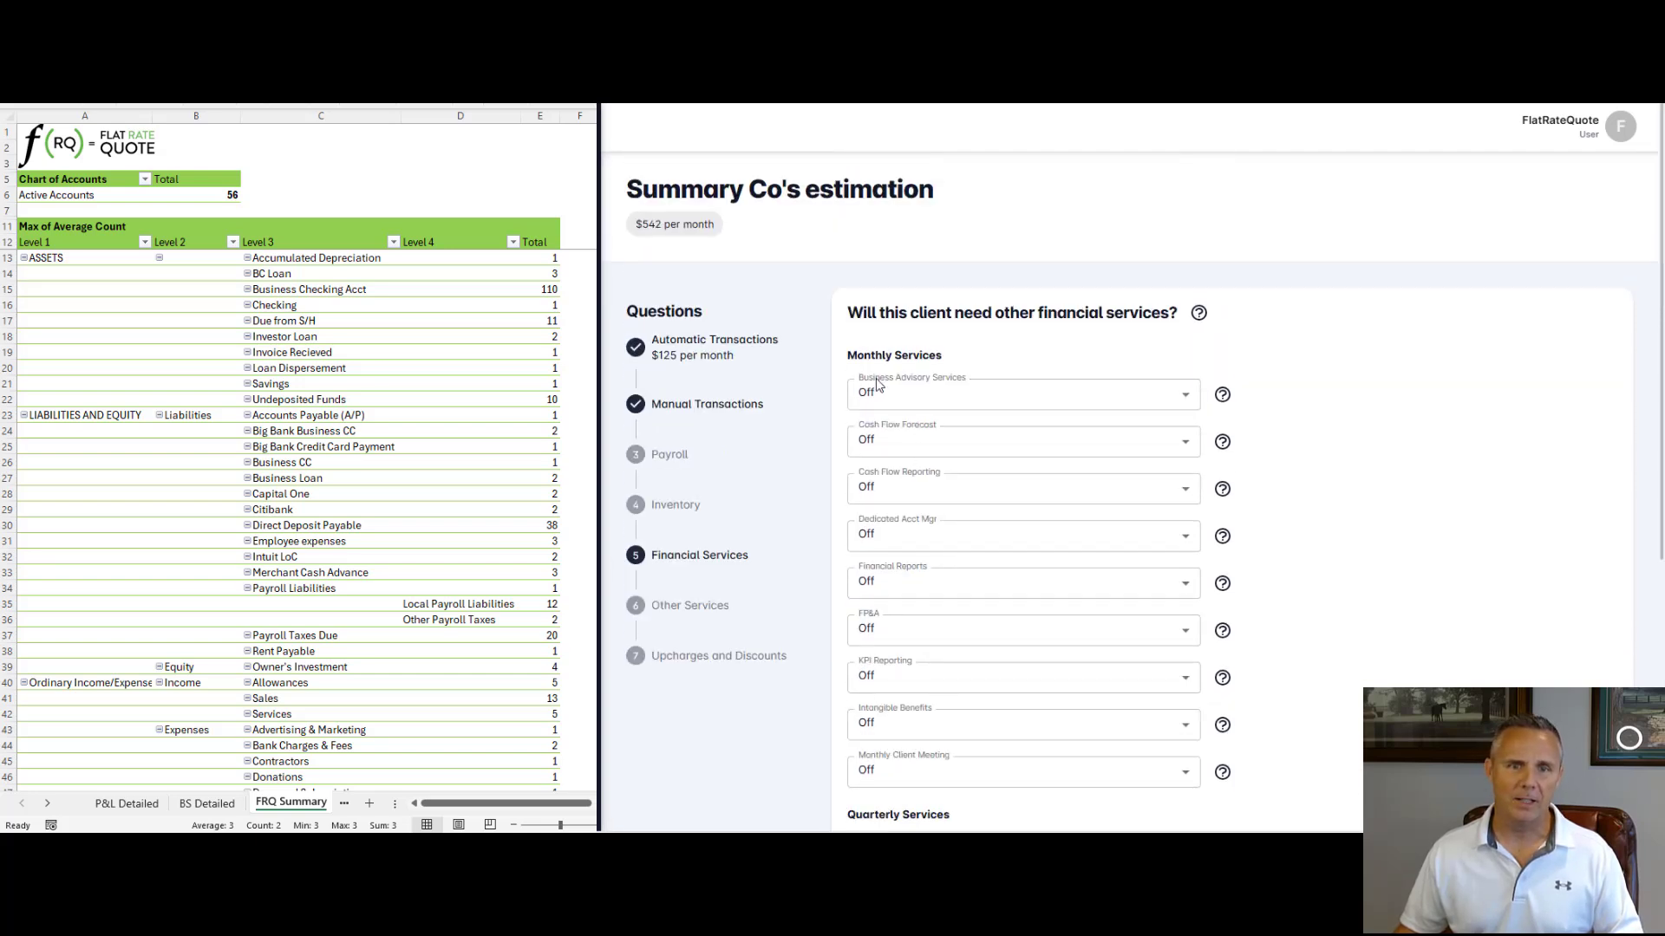
pyautogui.scroll(-1, 910, 331)
pyautogui.scroll(-4, 910, 332)
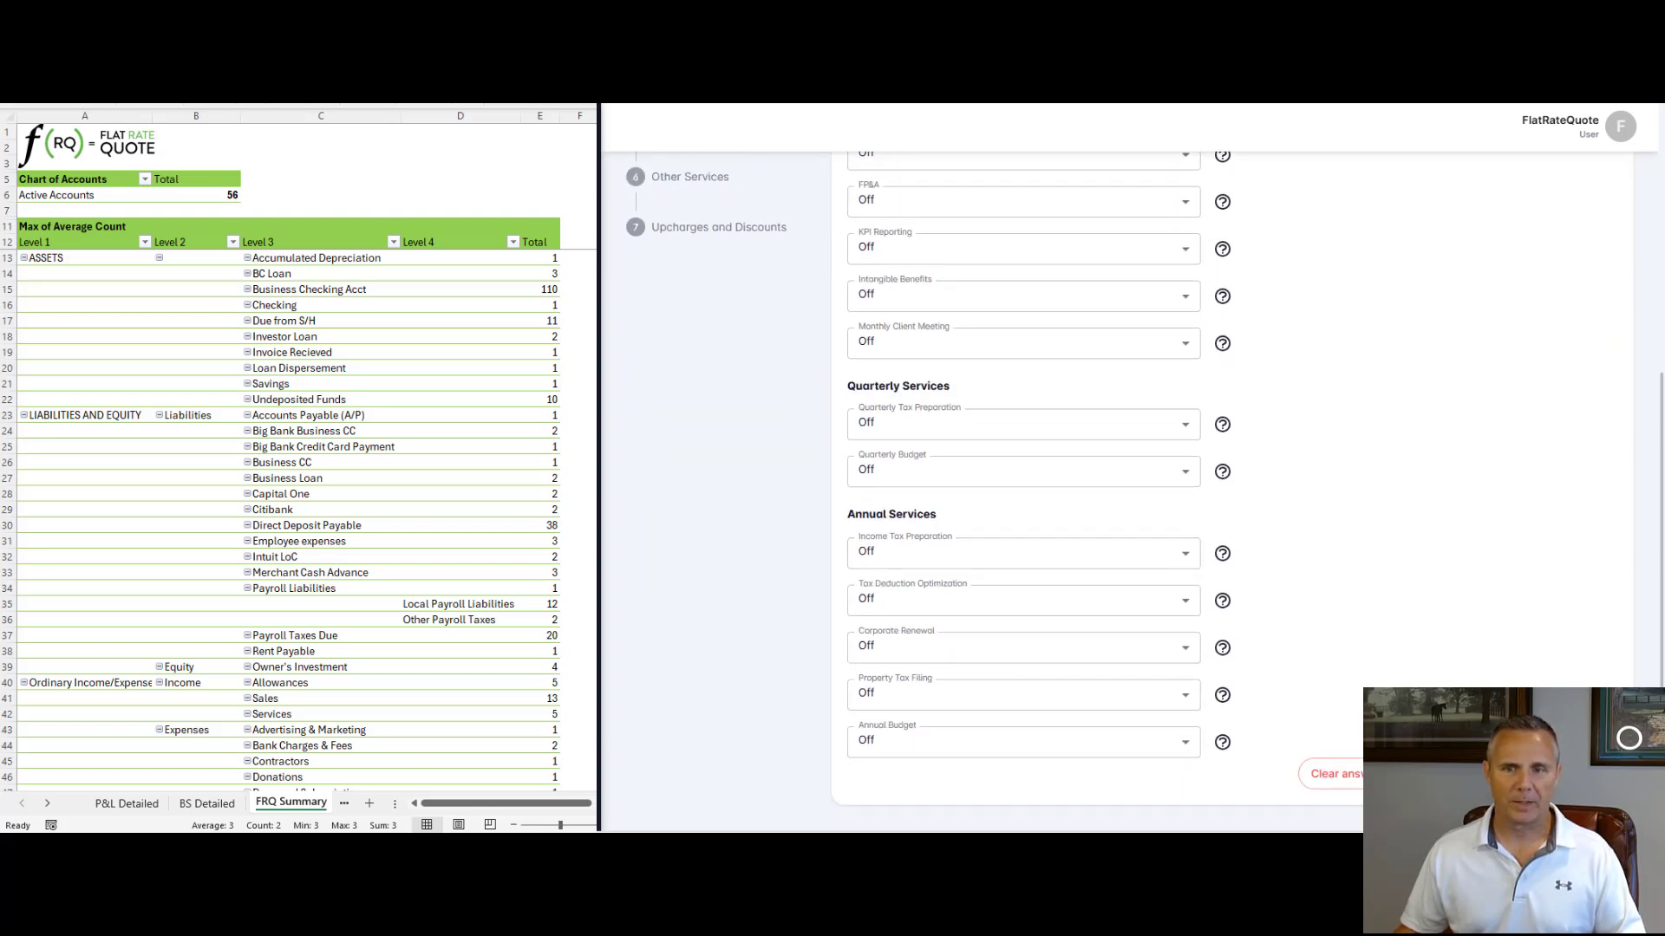
pyautogui.click(1574, 775)
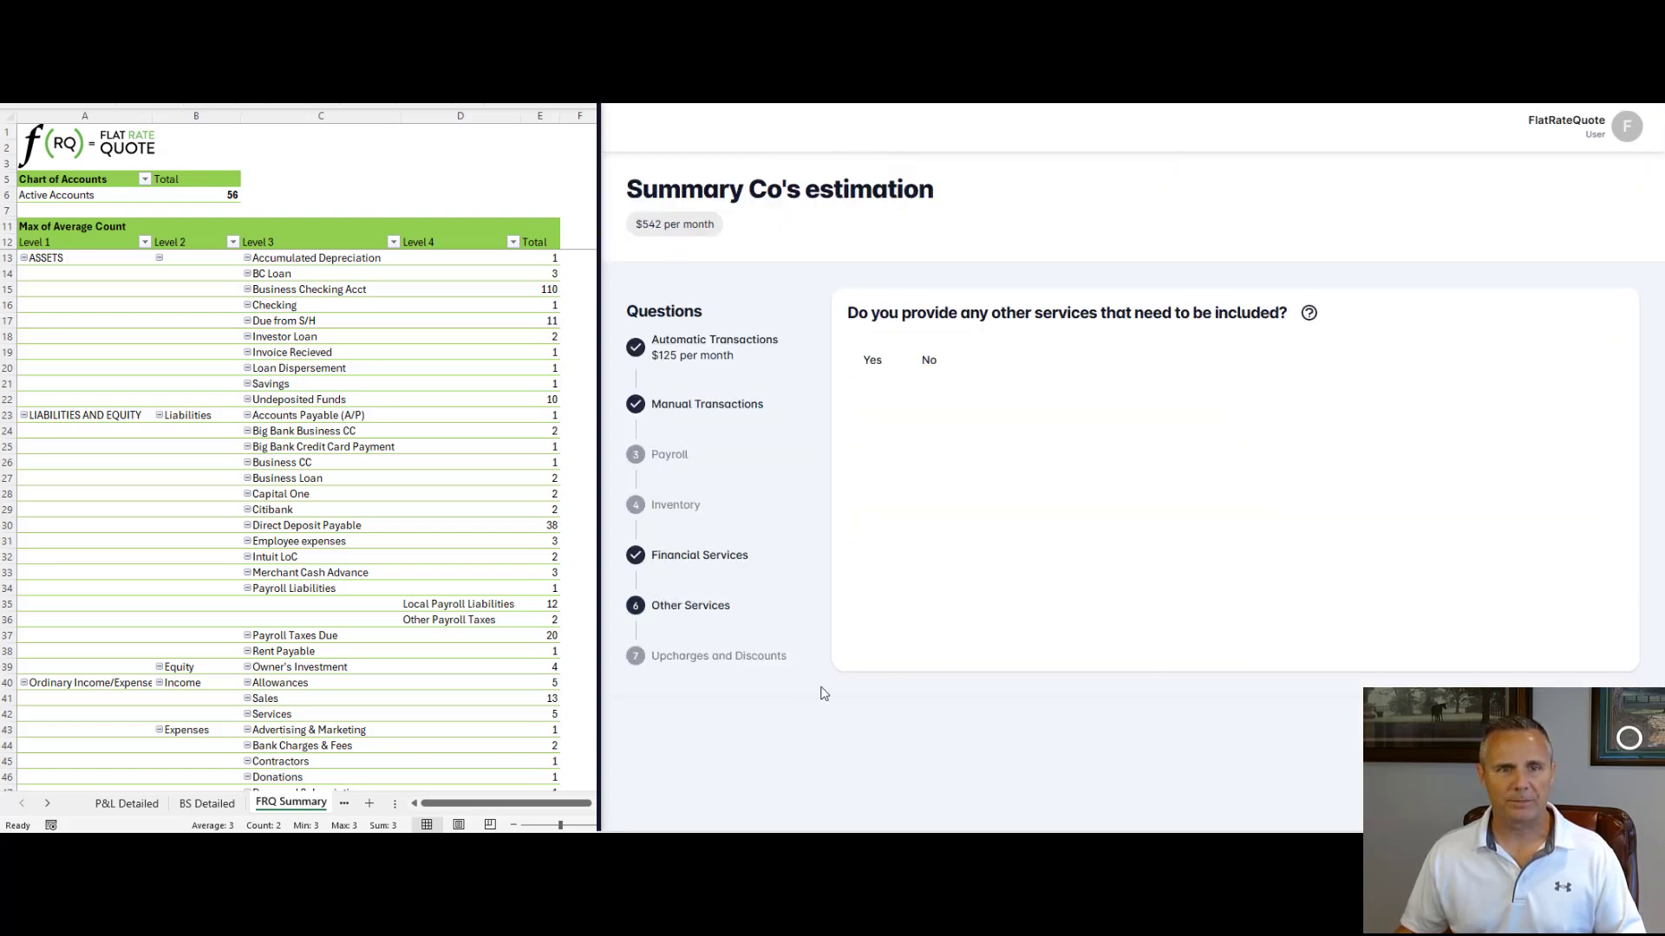
# Step: Answer Yes to providing other services and add a Walk dog service with a monthly charge of 25
pyautogui.moveTo(848, 313); pyautogui.dragTo(1257, 326)
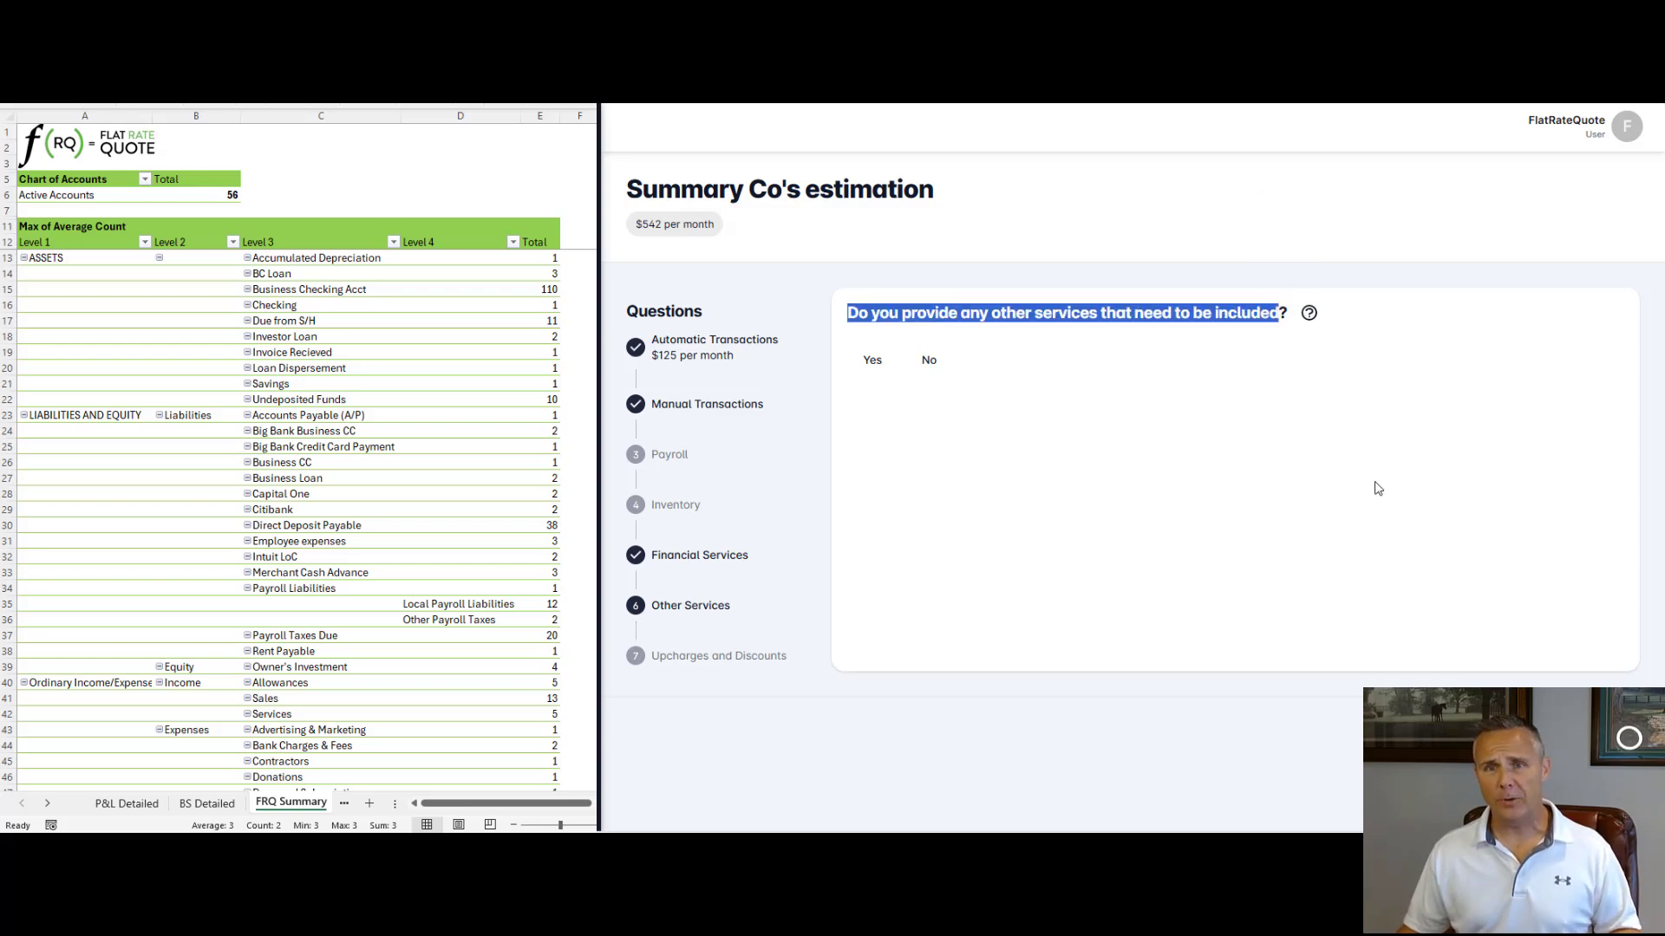
pyautogui.click(872, 360)
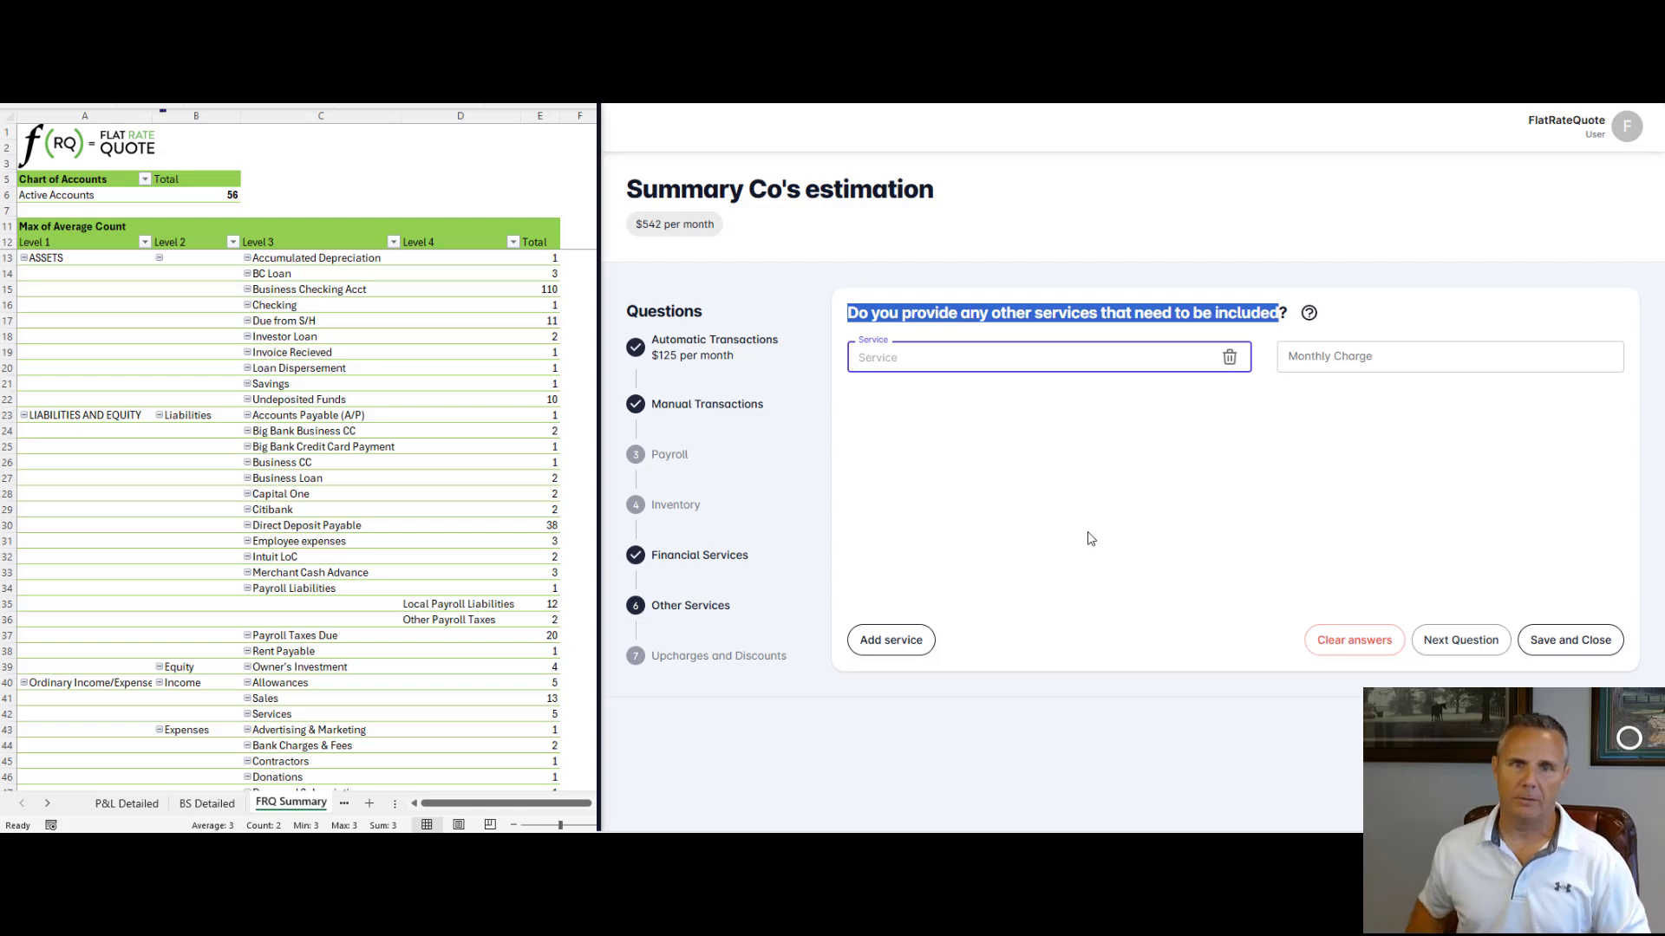
pyautogui.click(981, 361)
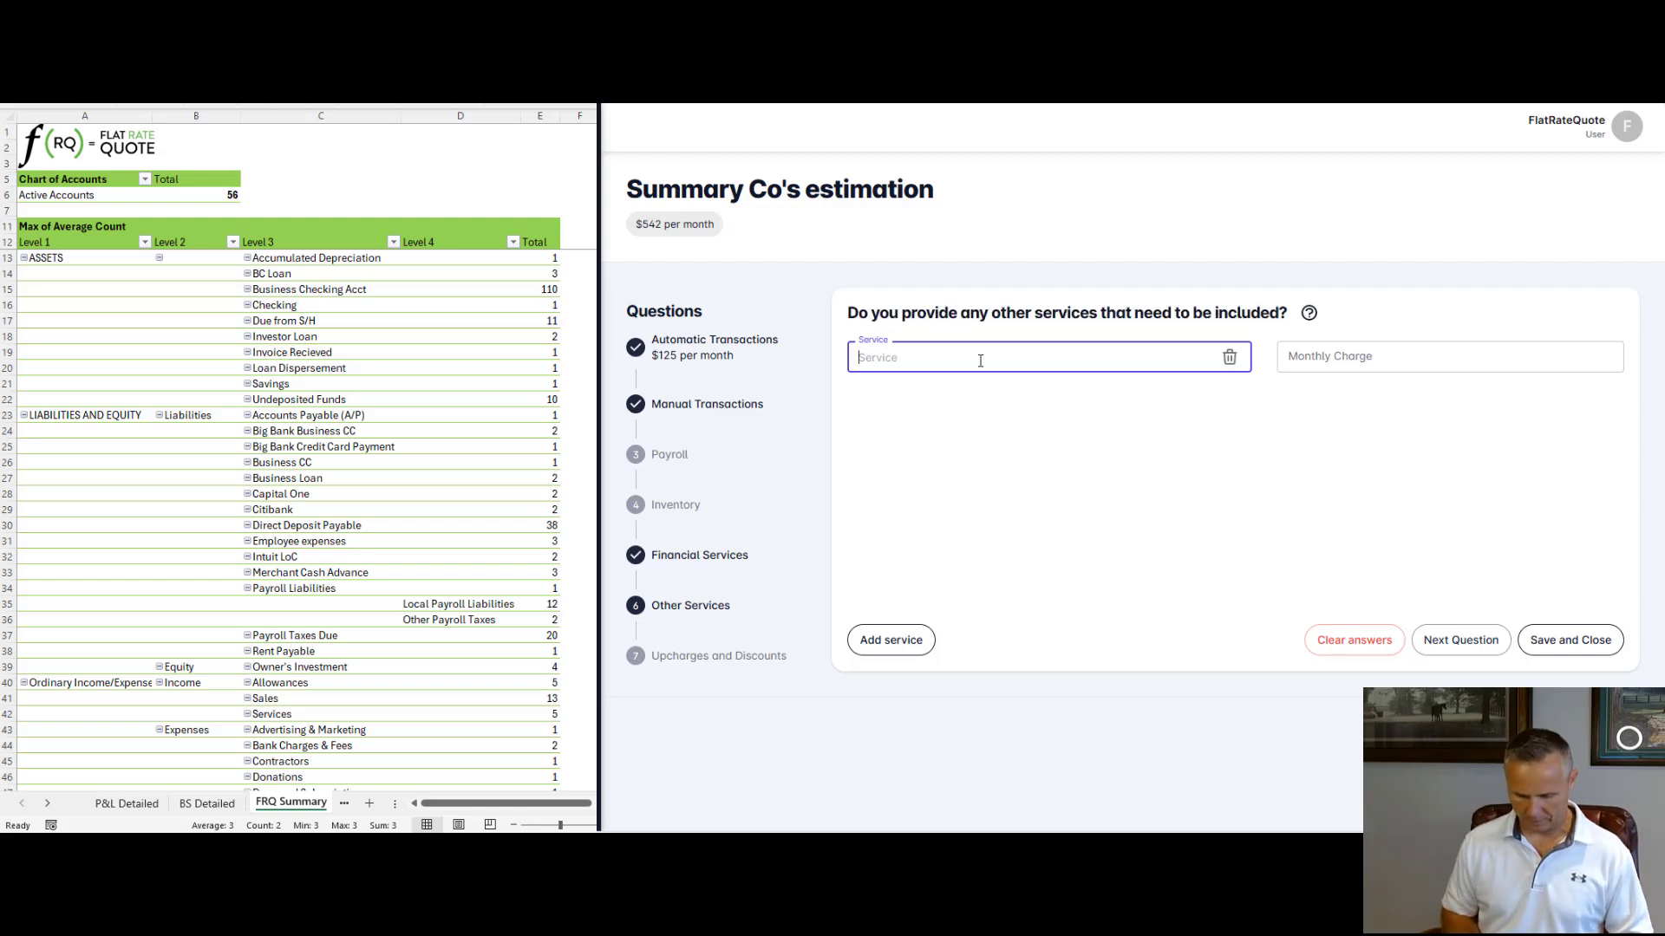
pyautogui.write('Walk dog')
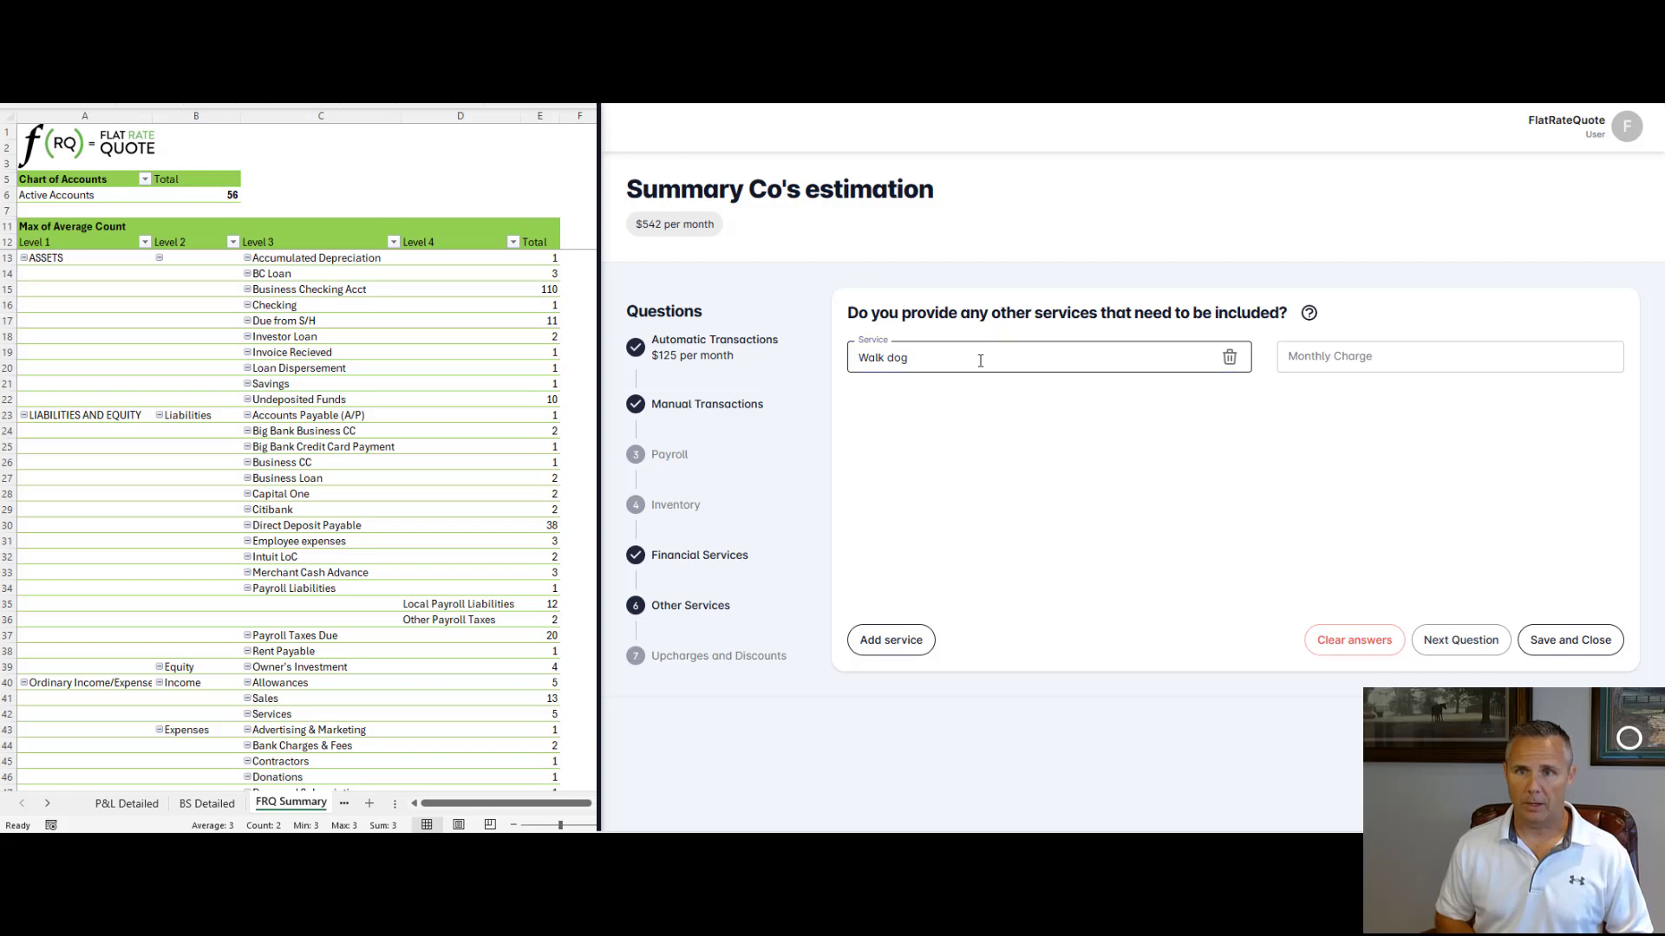
pyautogui.click(1409, 359)
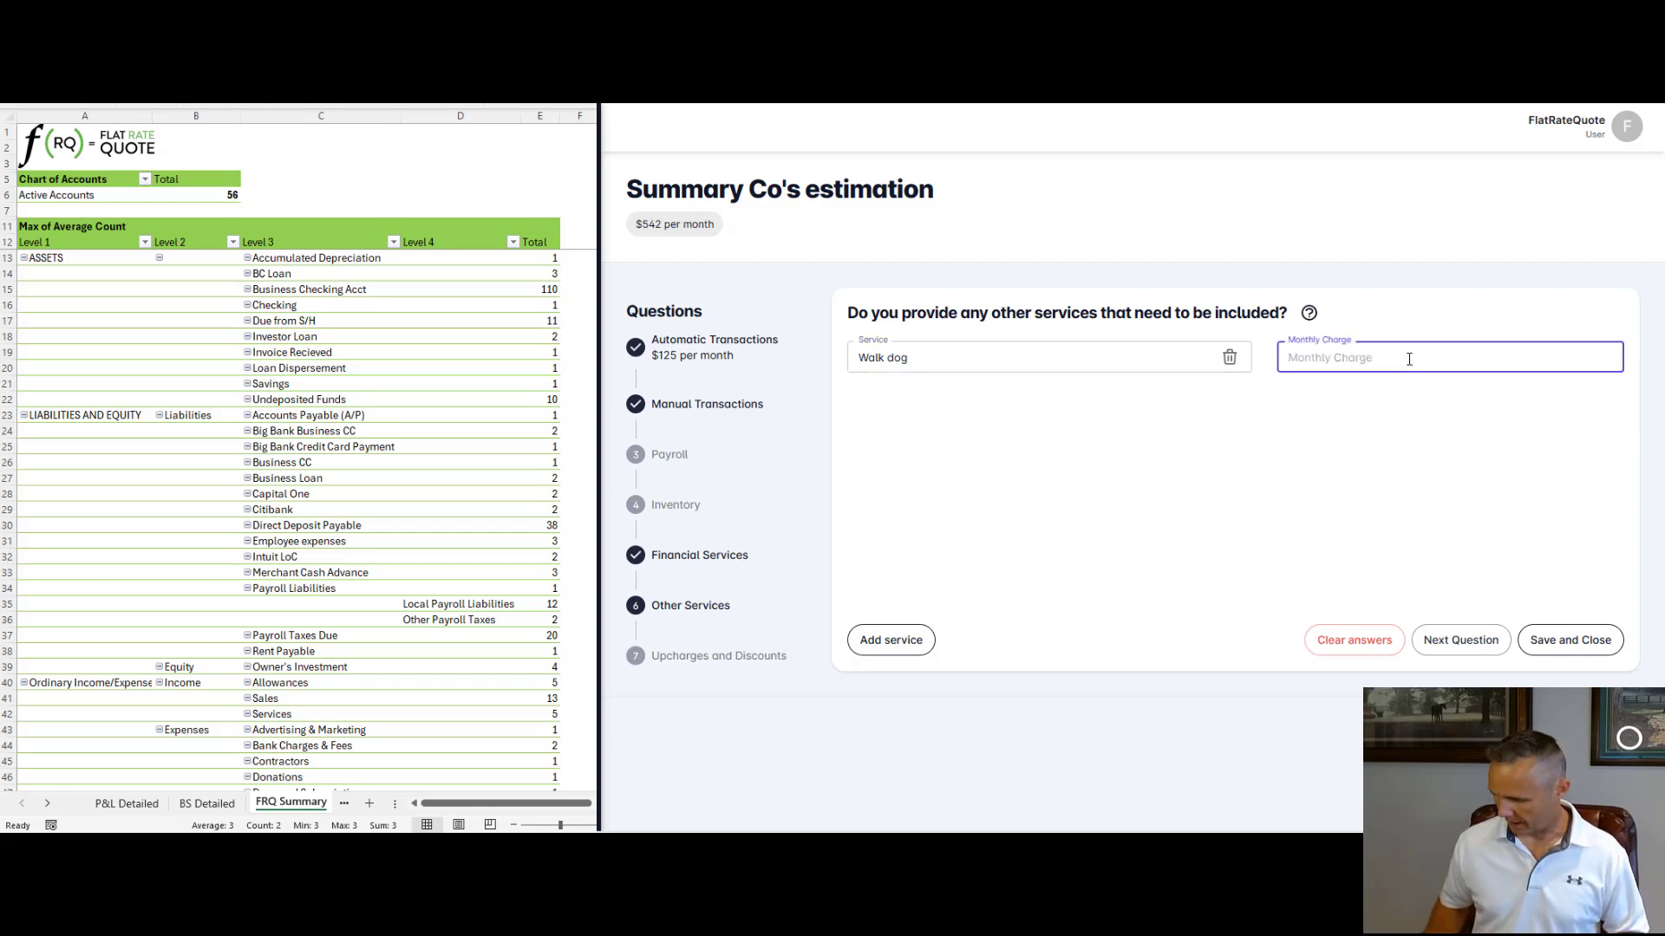
pyautogui.write('25')
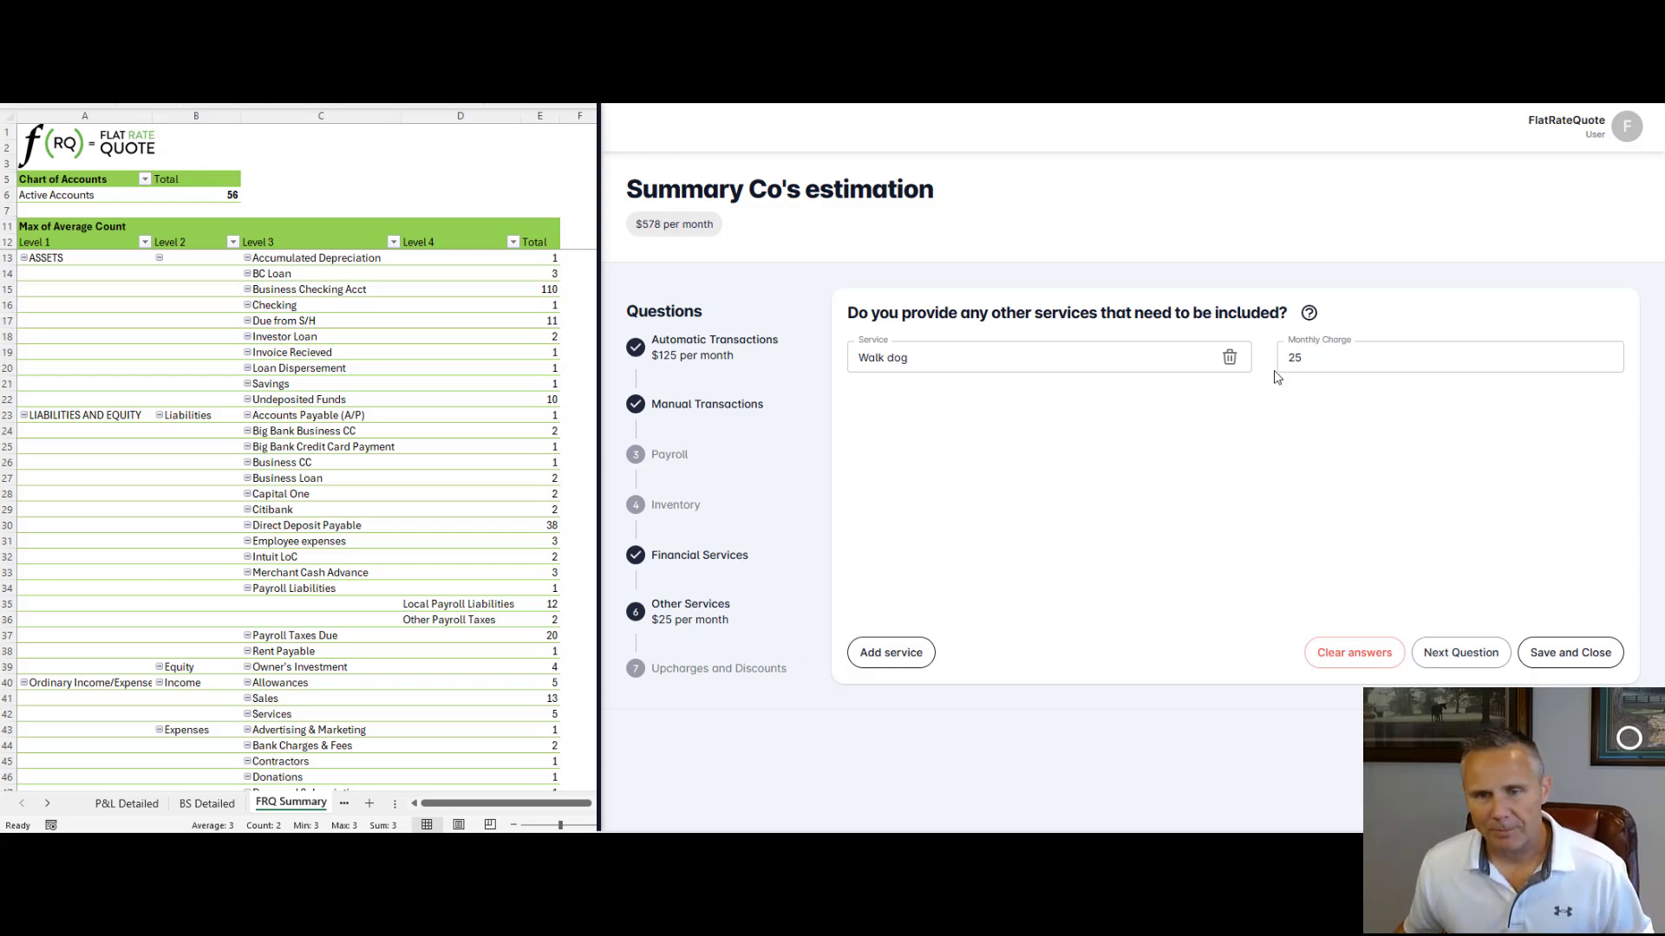
# Step: Remove the Walk dog service, continue to the next question, and answer Yes to including upcharges or discounts
pyautogui.click(1230, 359)
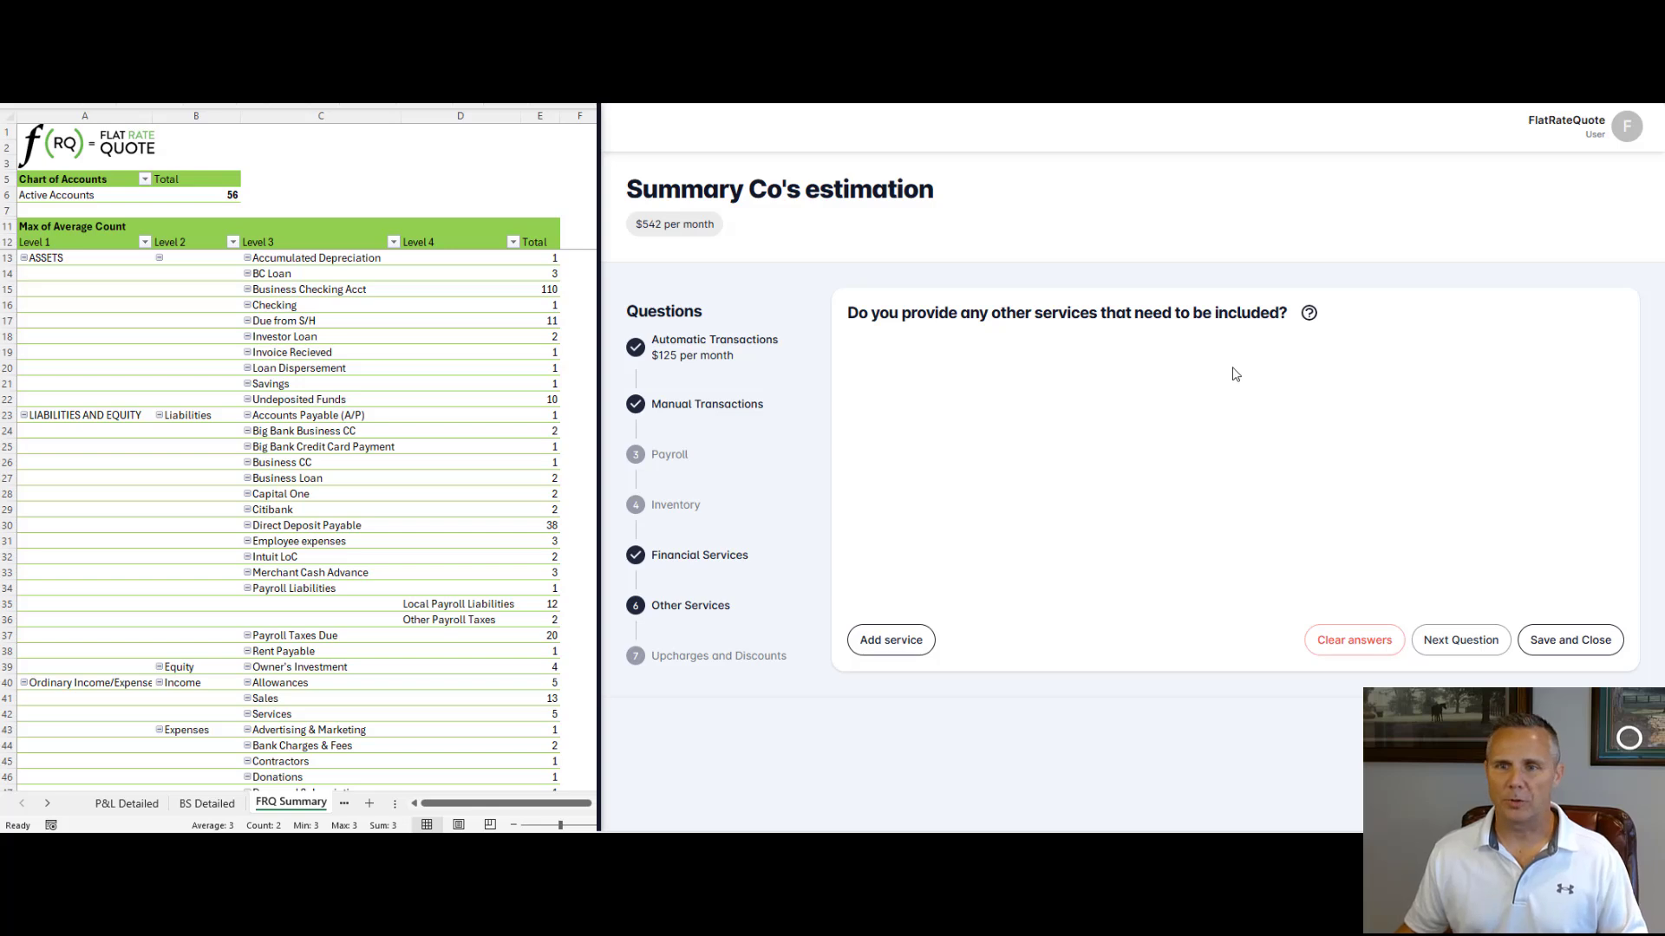
pyautogui.click(1463, 638)
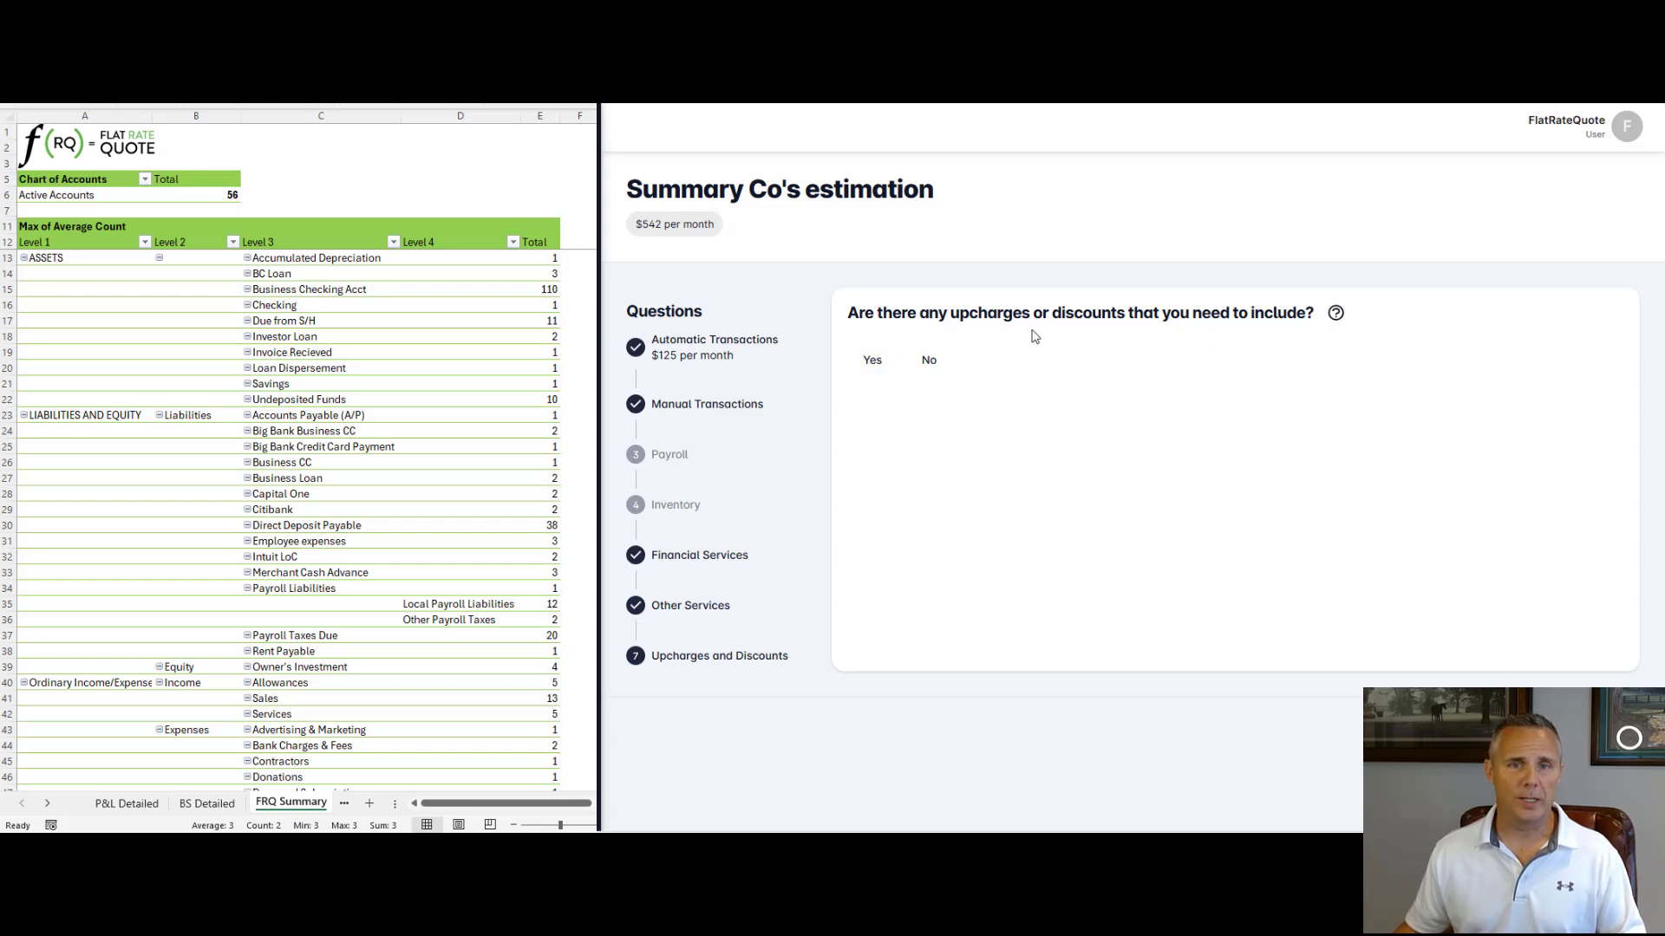
pyautogui.click(874, 361)
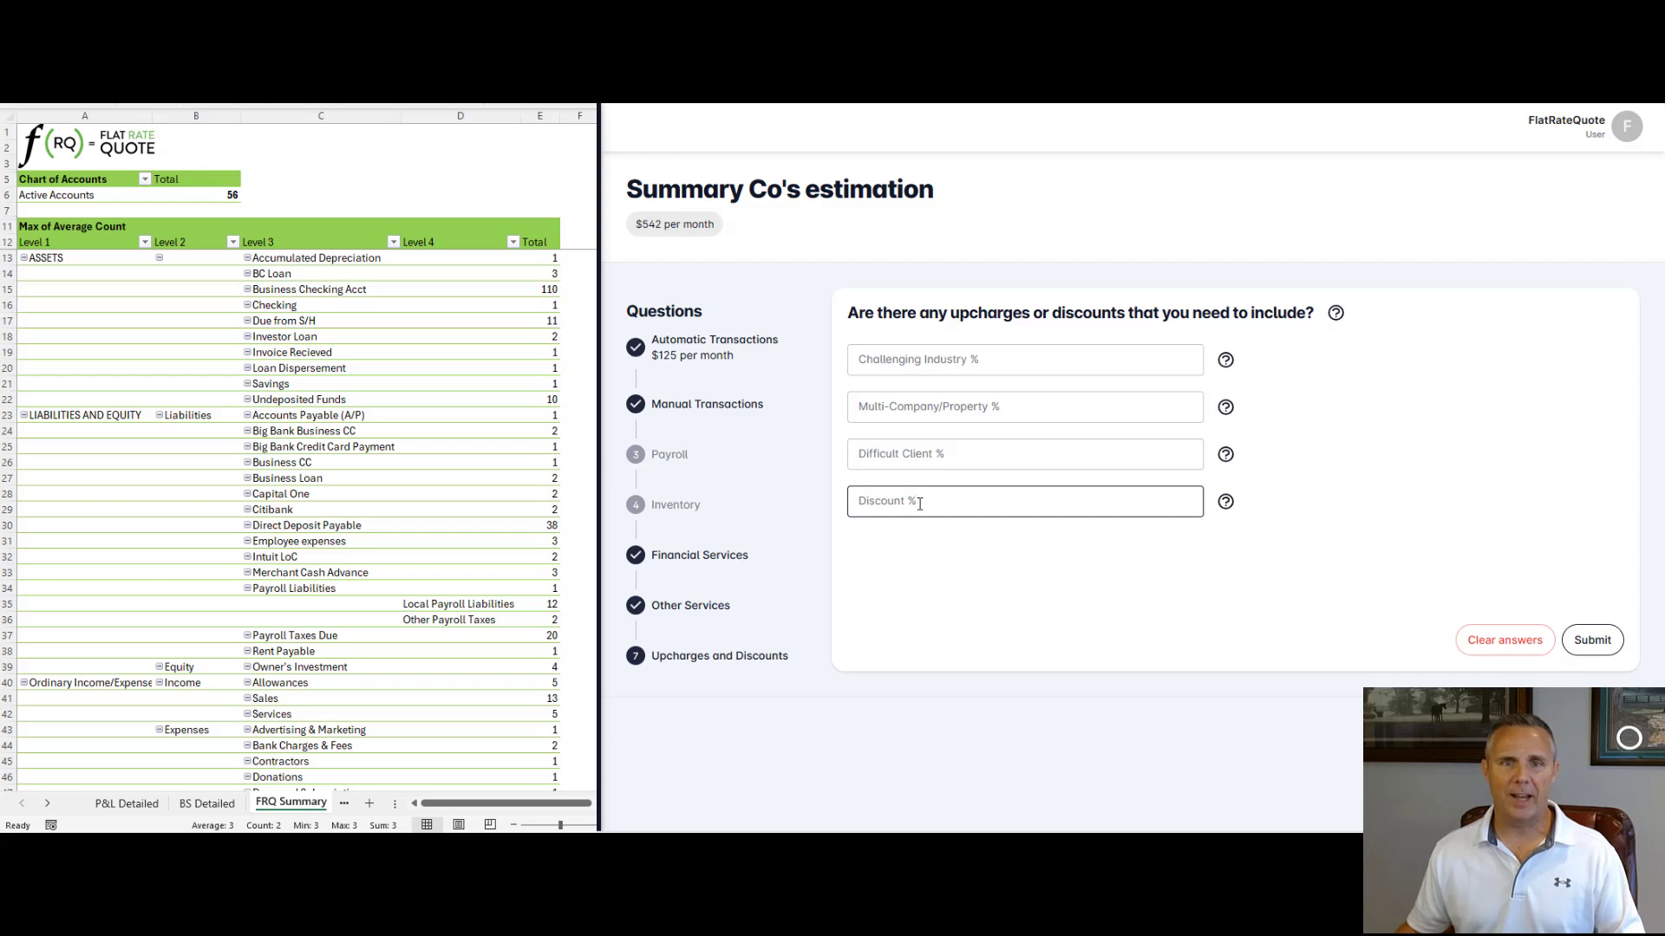
# Step: Go through the upcharge and discount fields, try a 10% discount on the estimation, and clear the value
pyautogui.click(938, 360)
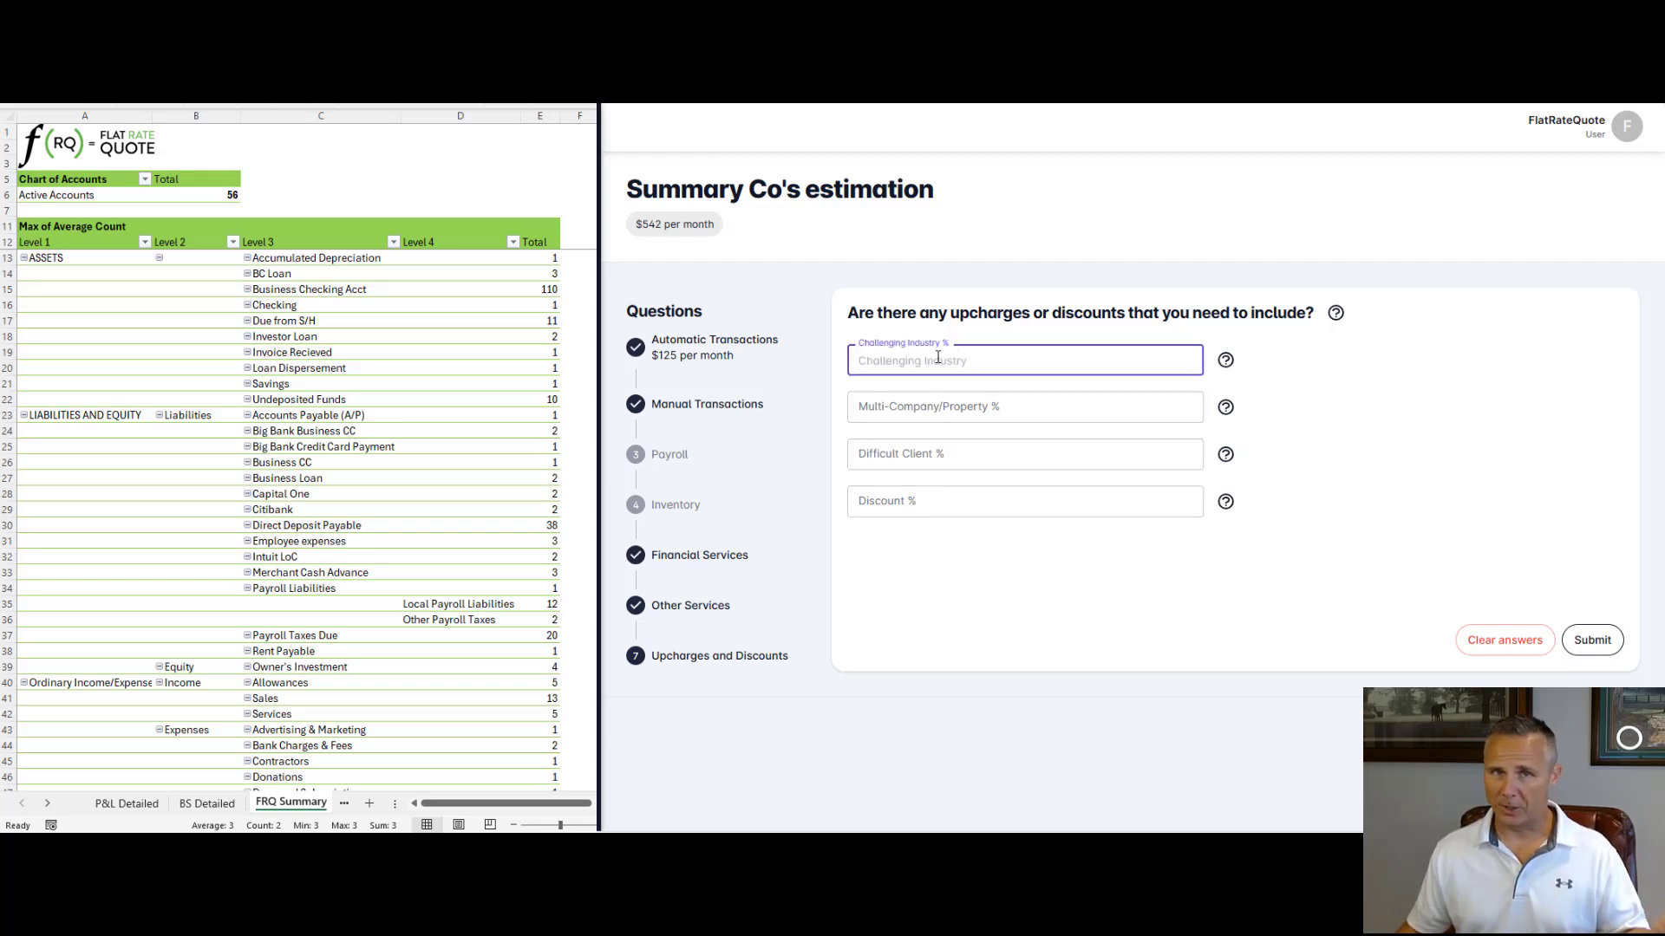
pyautogui.click(943, 406)
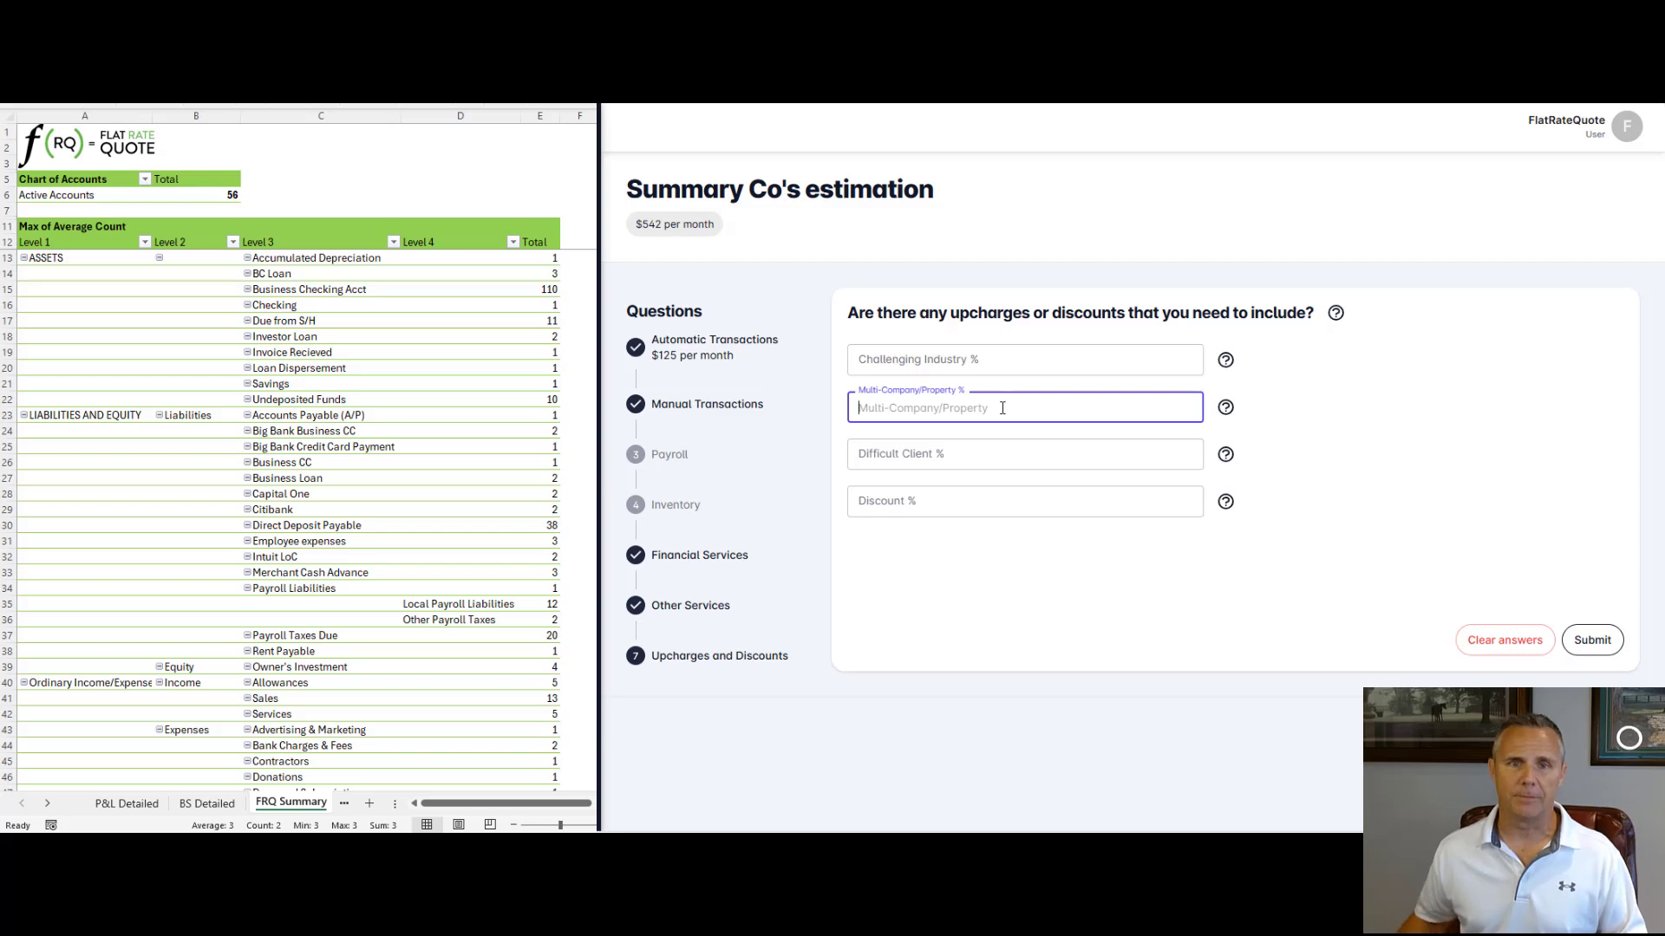
pyautogui.click(923, 456)
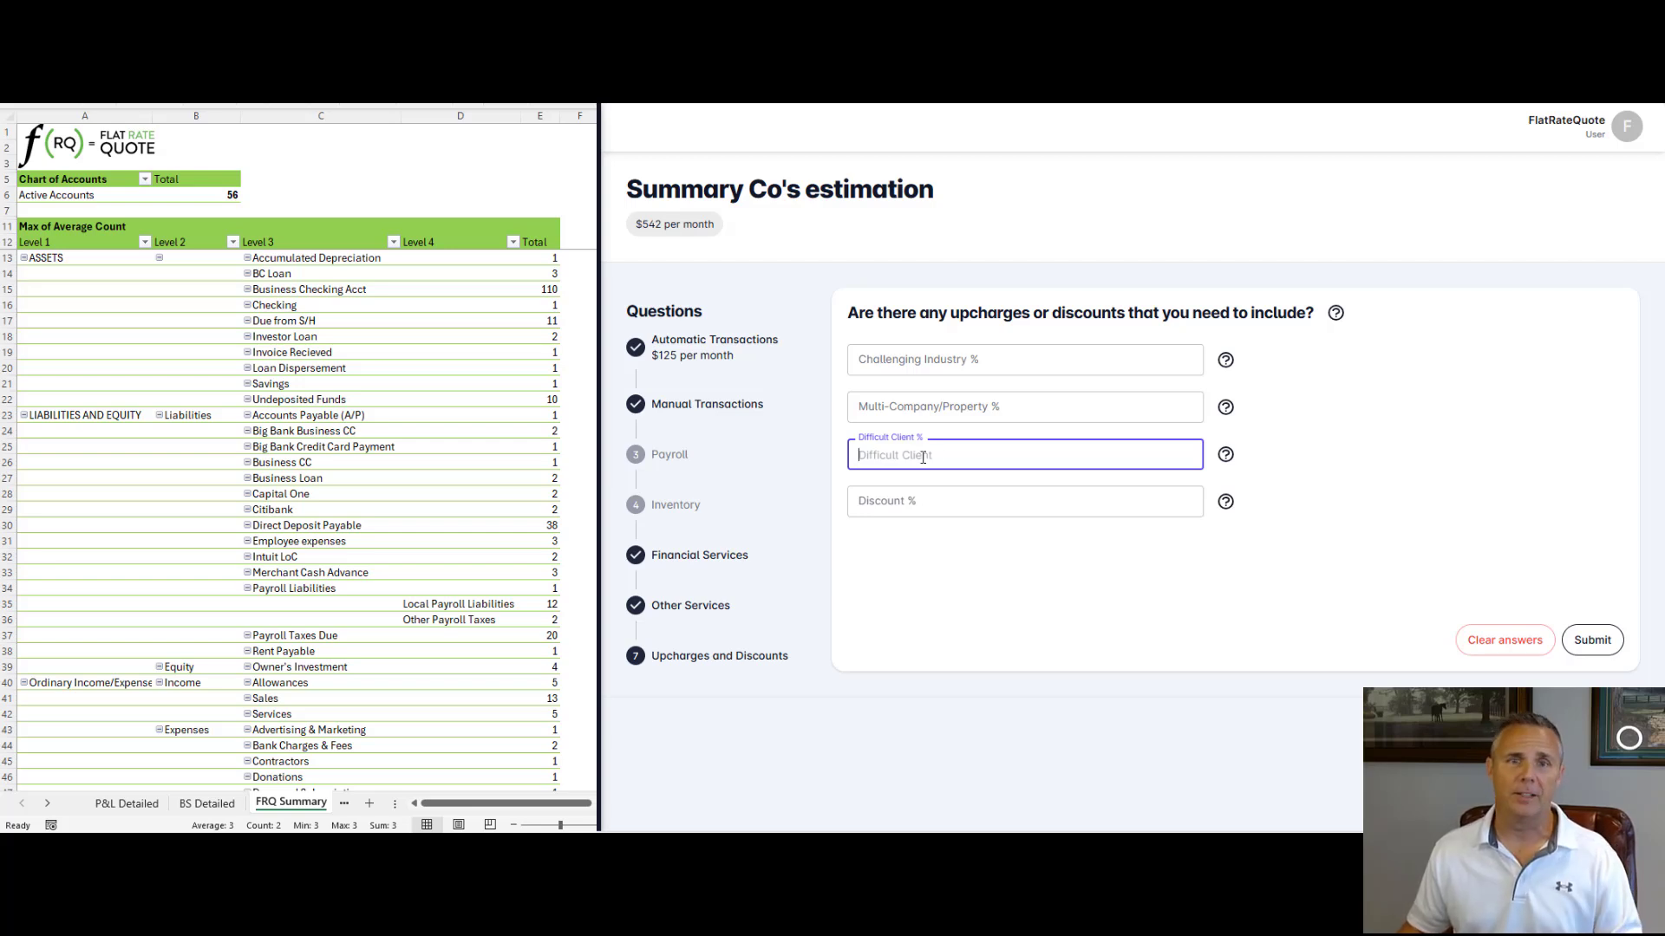
pyautogui.click(935, 501)
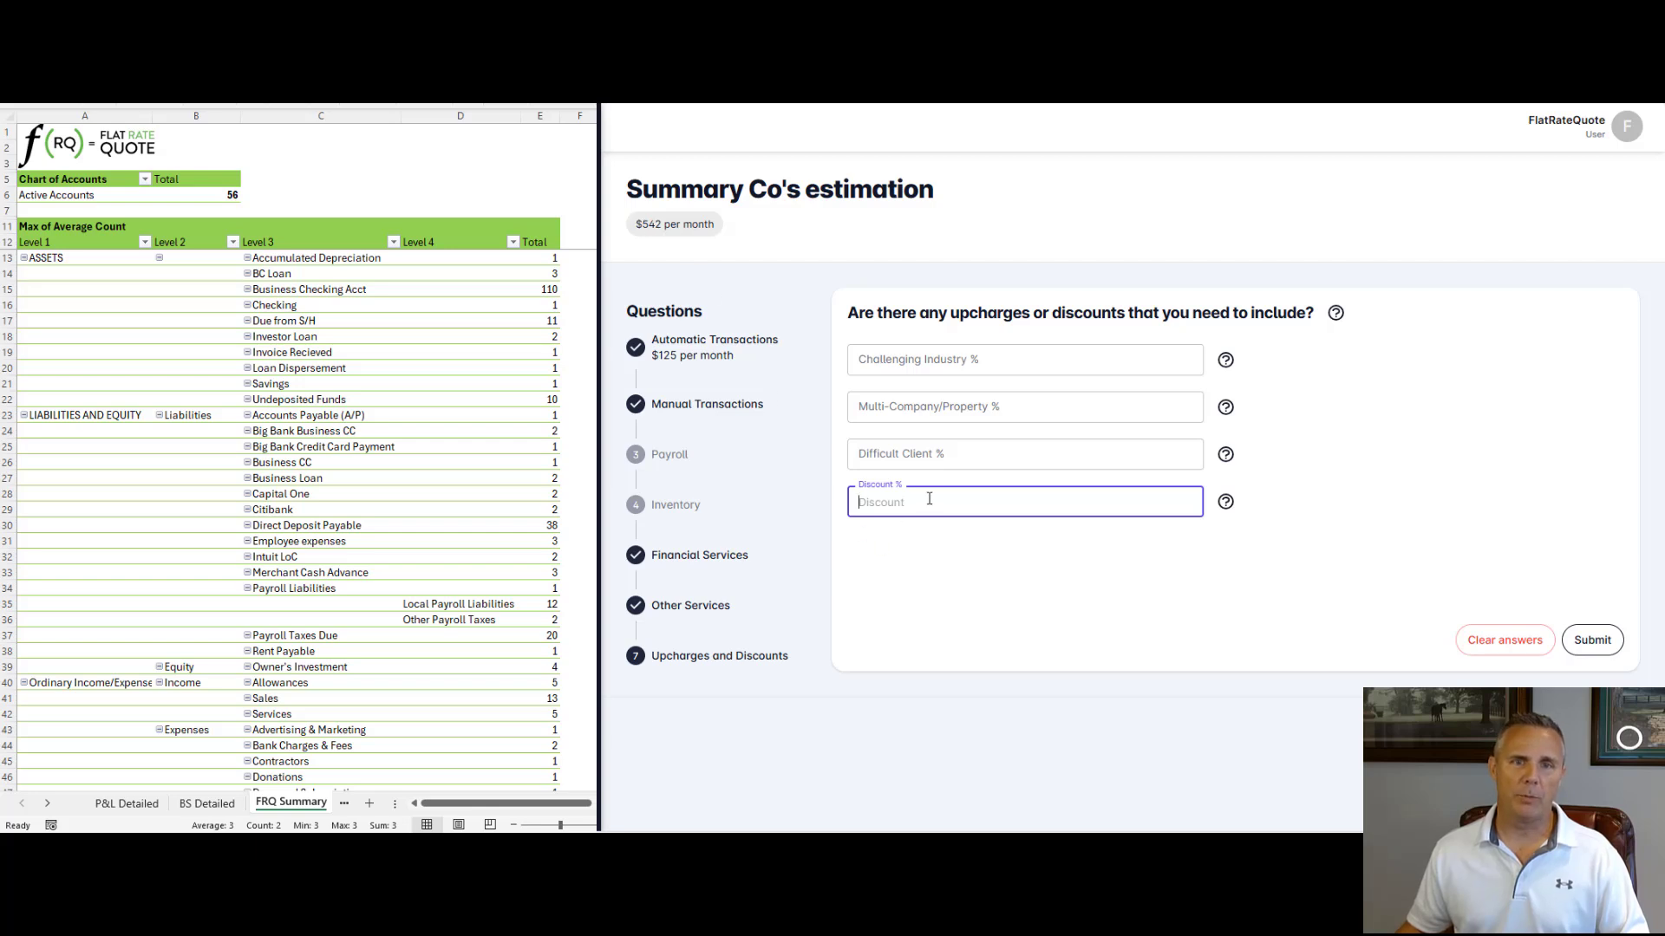
pyautogui.write('10')
pyautogui.press('Tab')
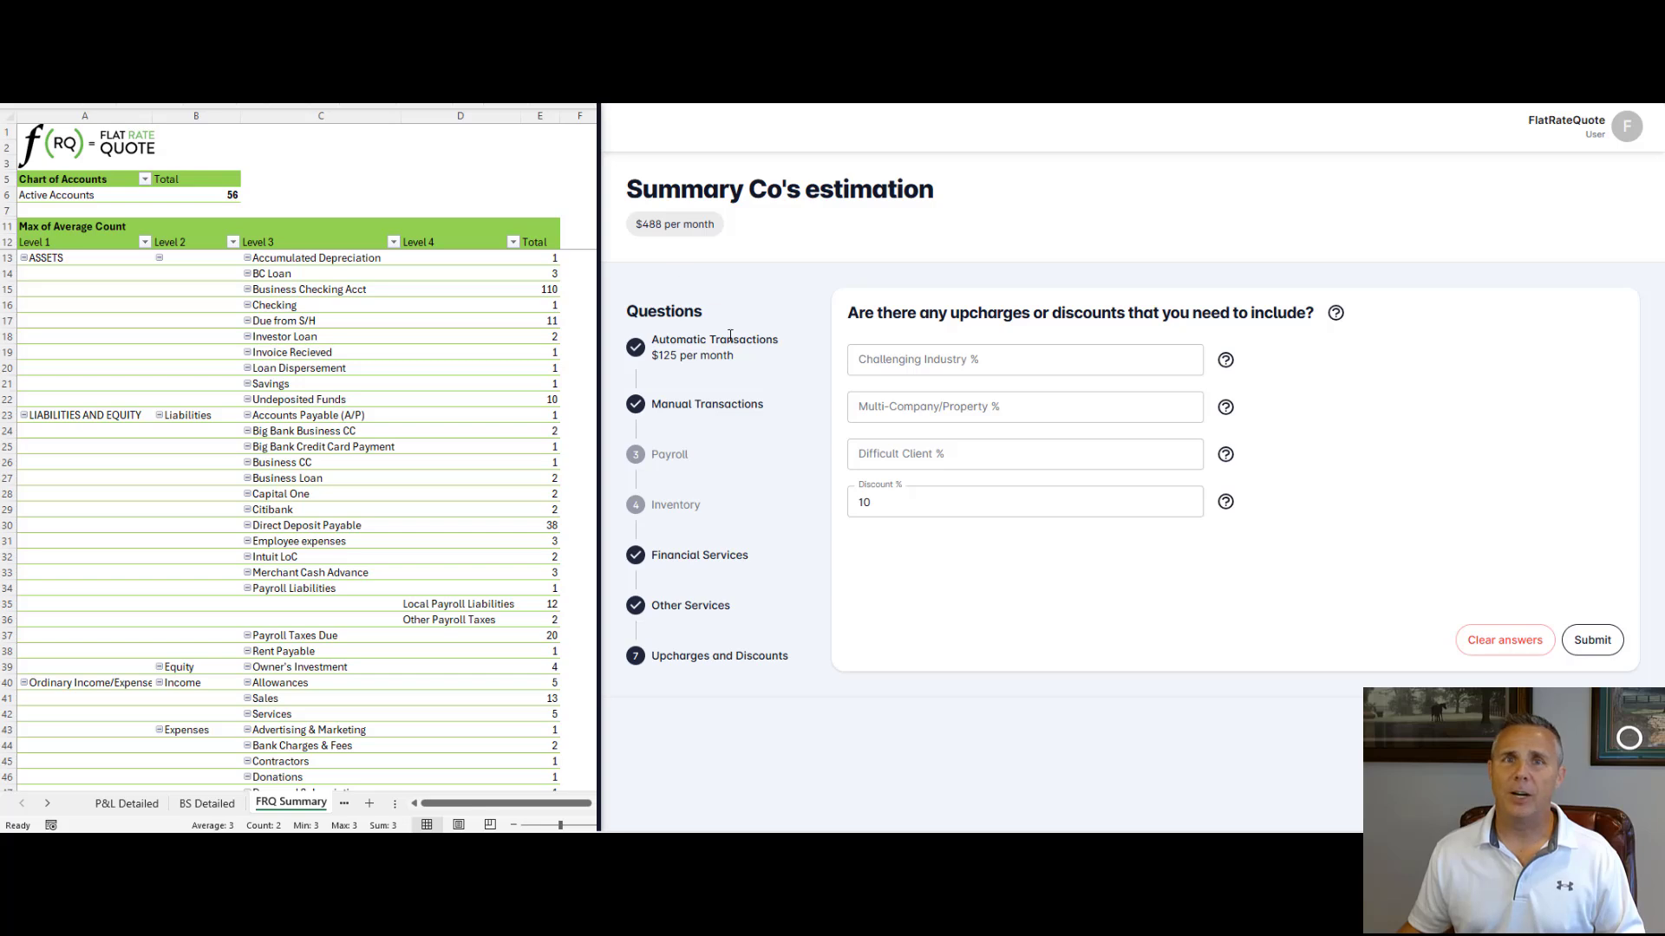
pyautogui.press('BackSpace')
pyautogui.press('BackSpace')
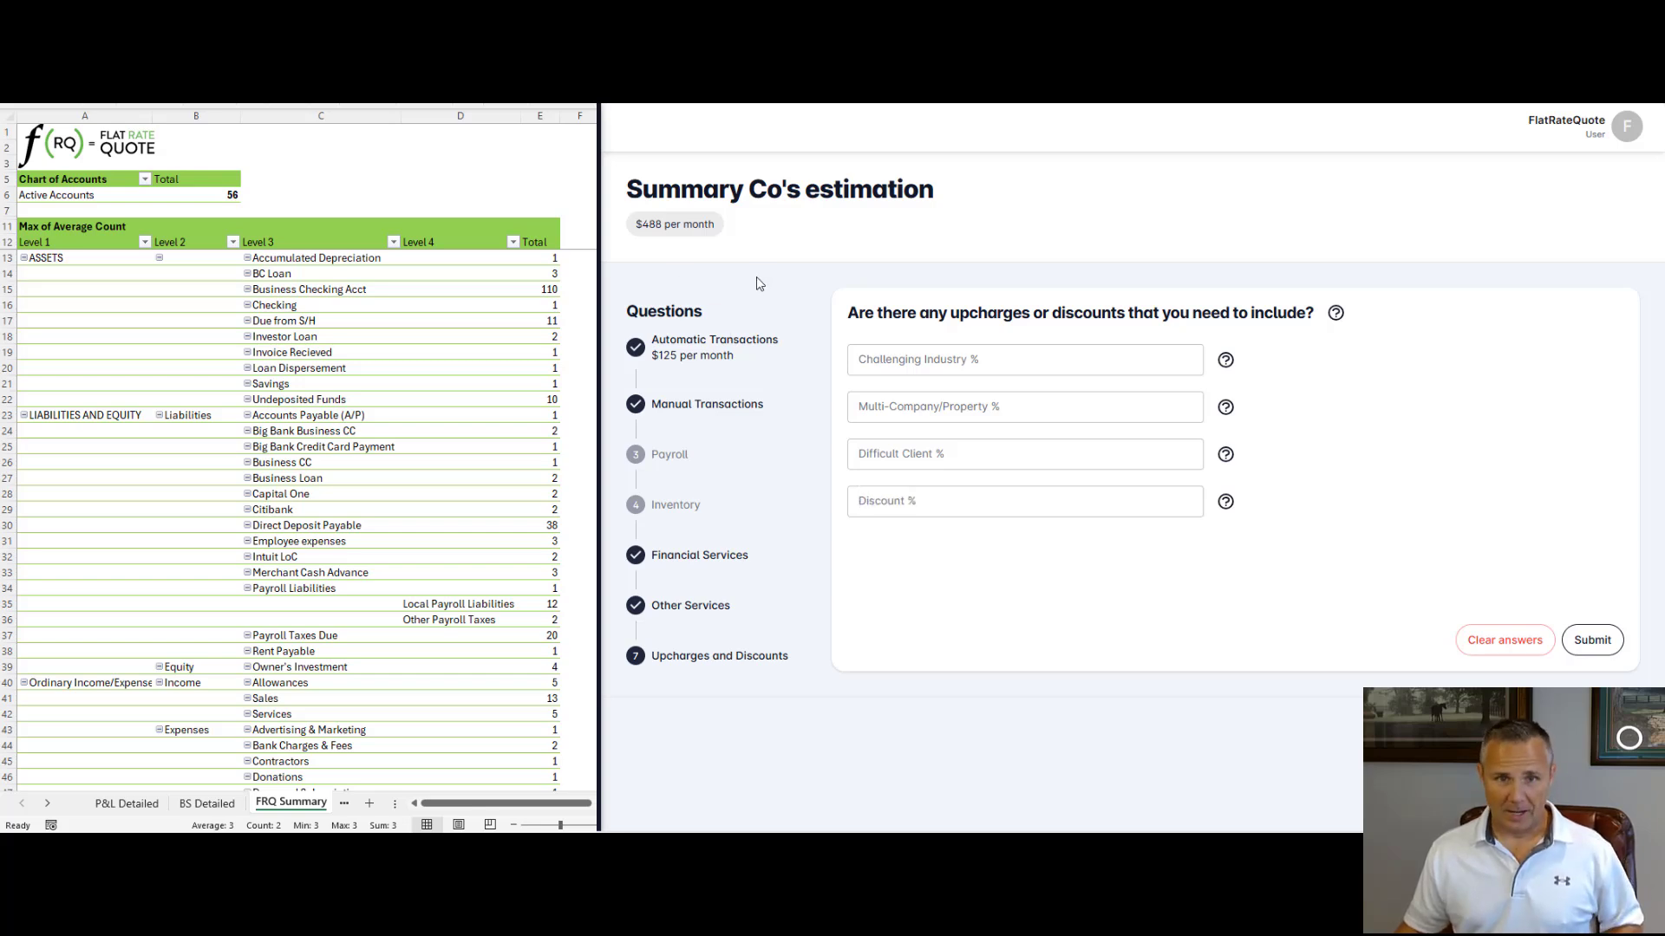
# Step: Try a Challenging Industry upcharge of 10% and of 100% on the estimation, and clear the field
pyautogui.click(897, 359)
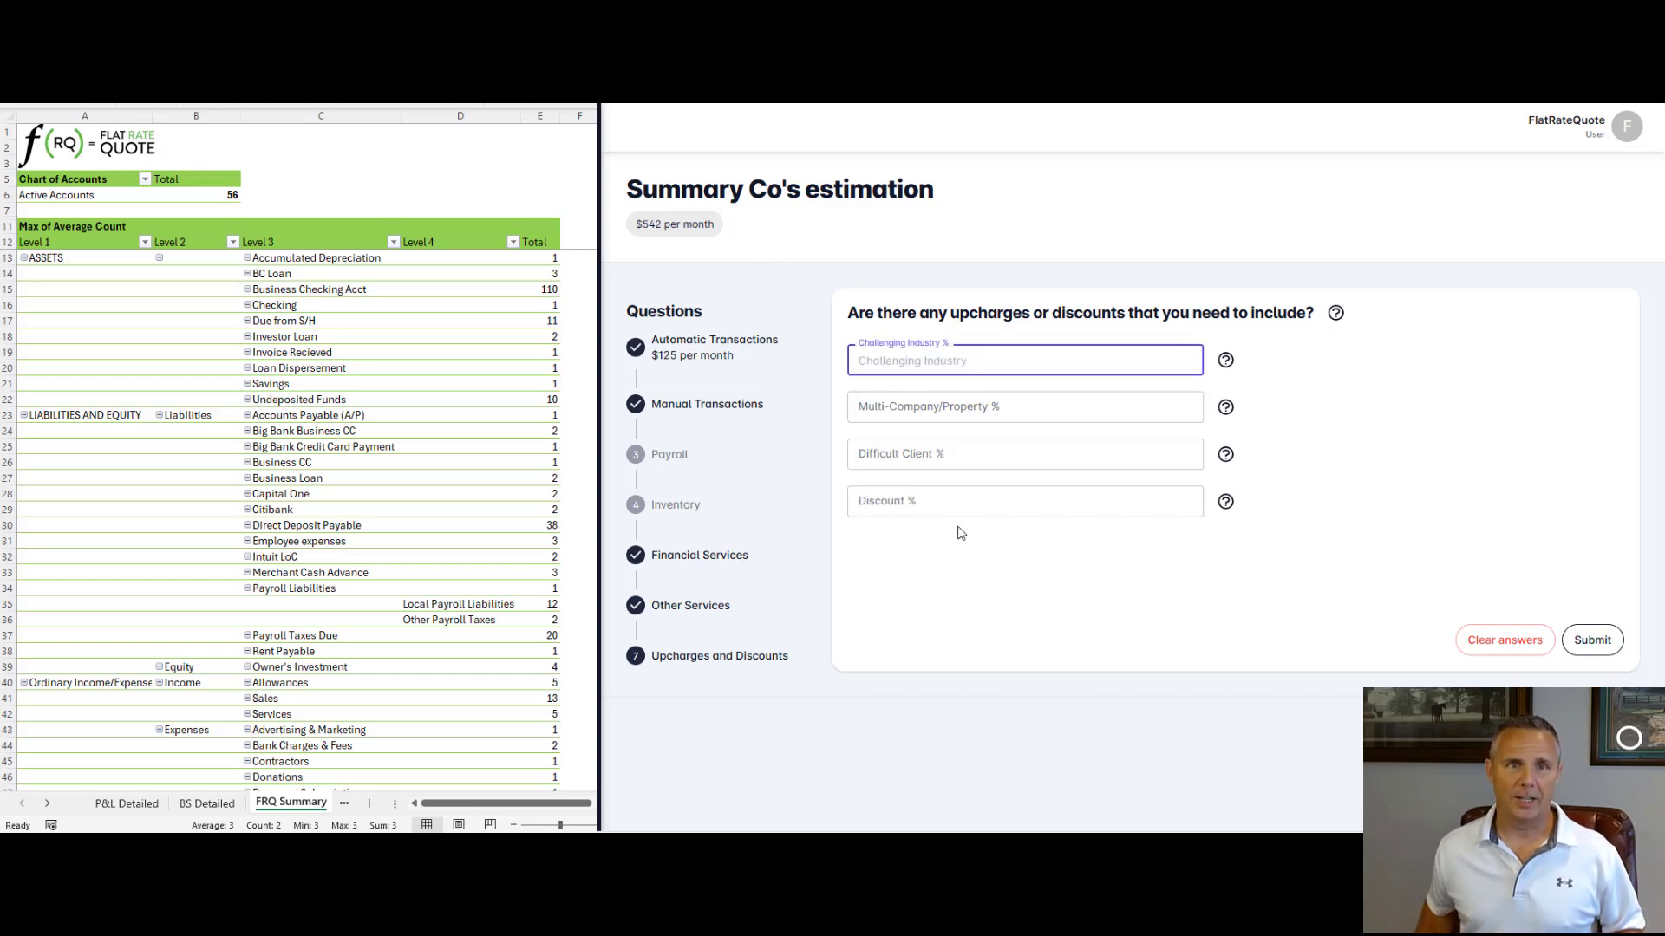
pyautogui.write('10')
pyautogui.press('Tab')
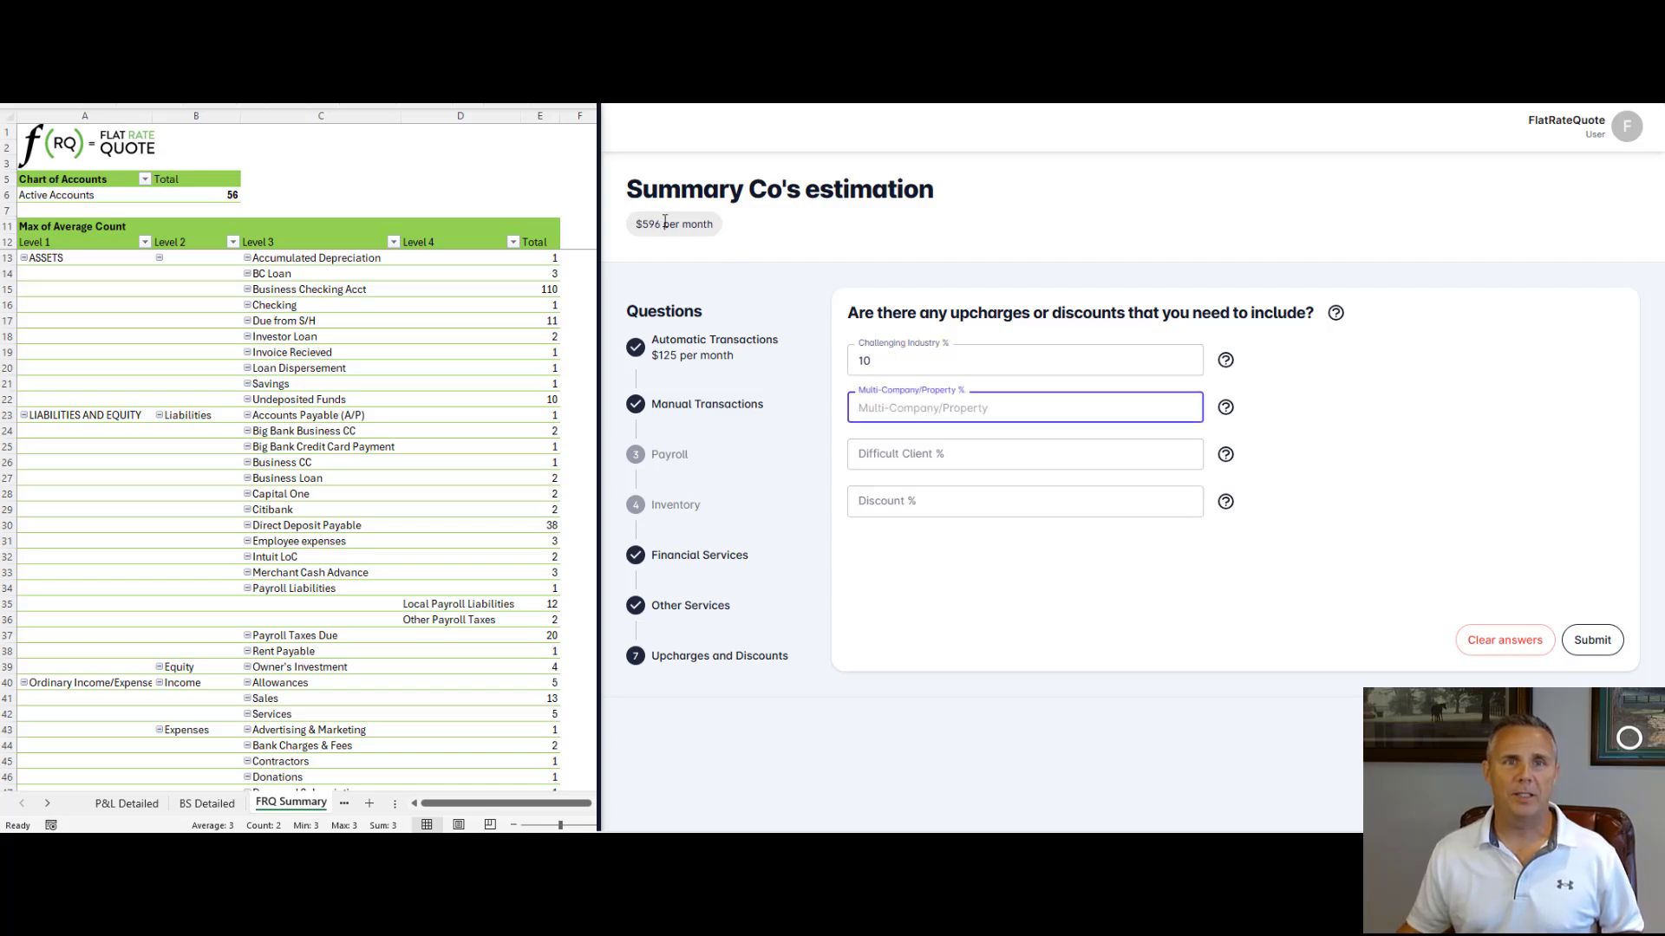
pyautogui.click(888, 362)
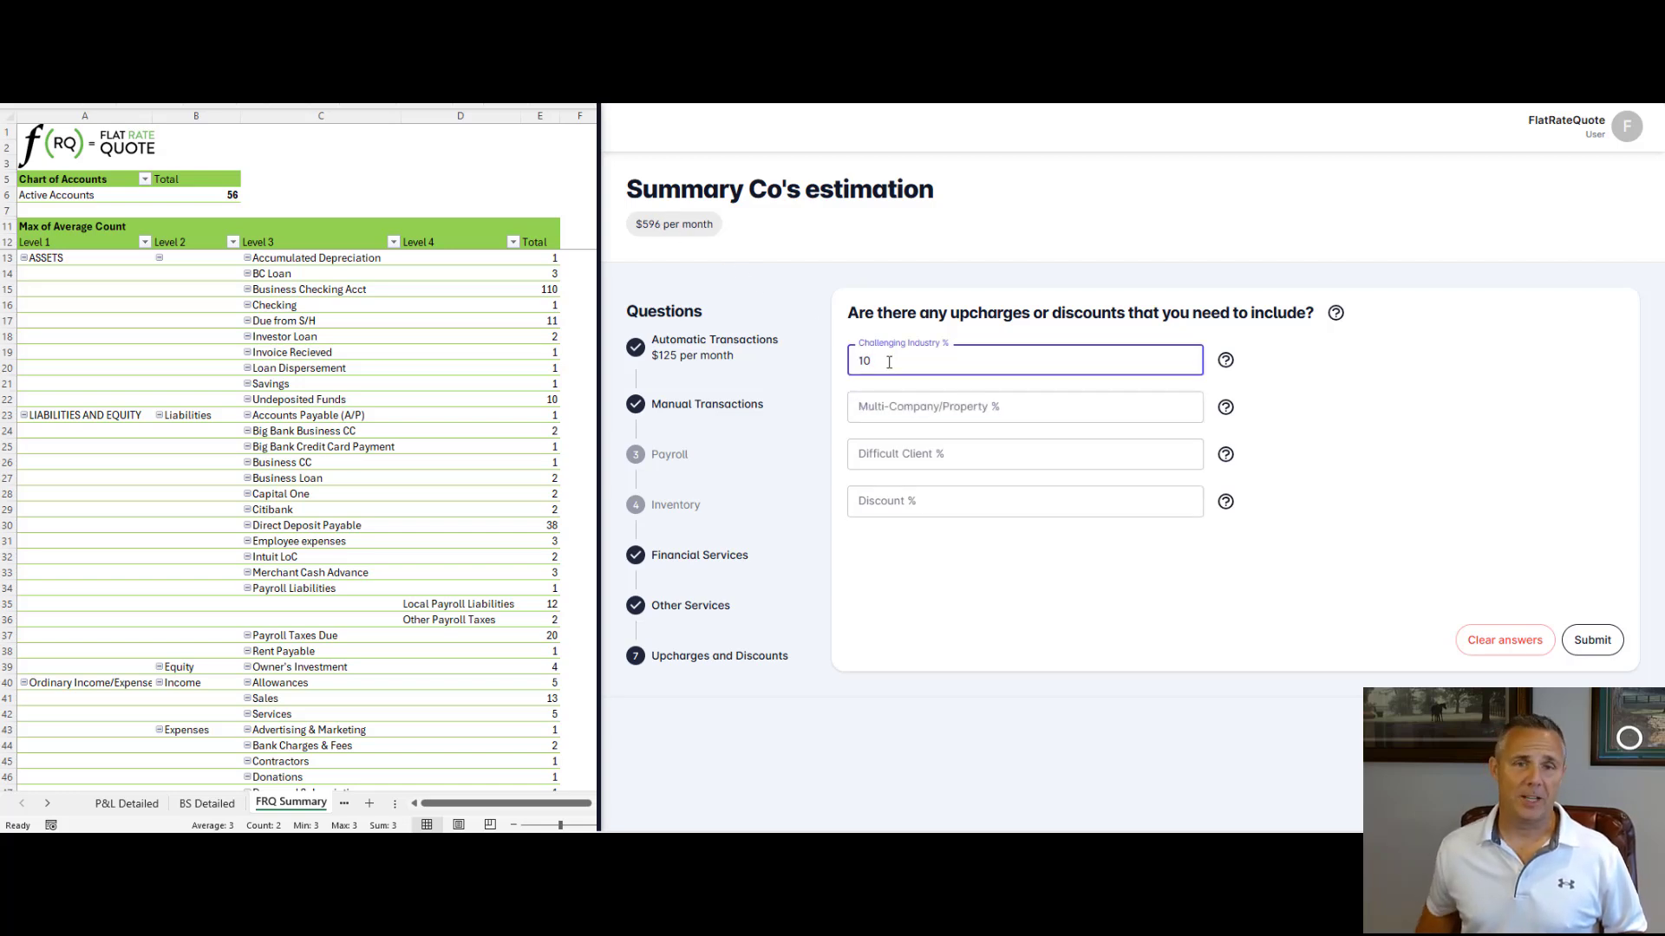
pyautogui.write('0')
pyautogui.press('Tab')
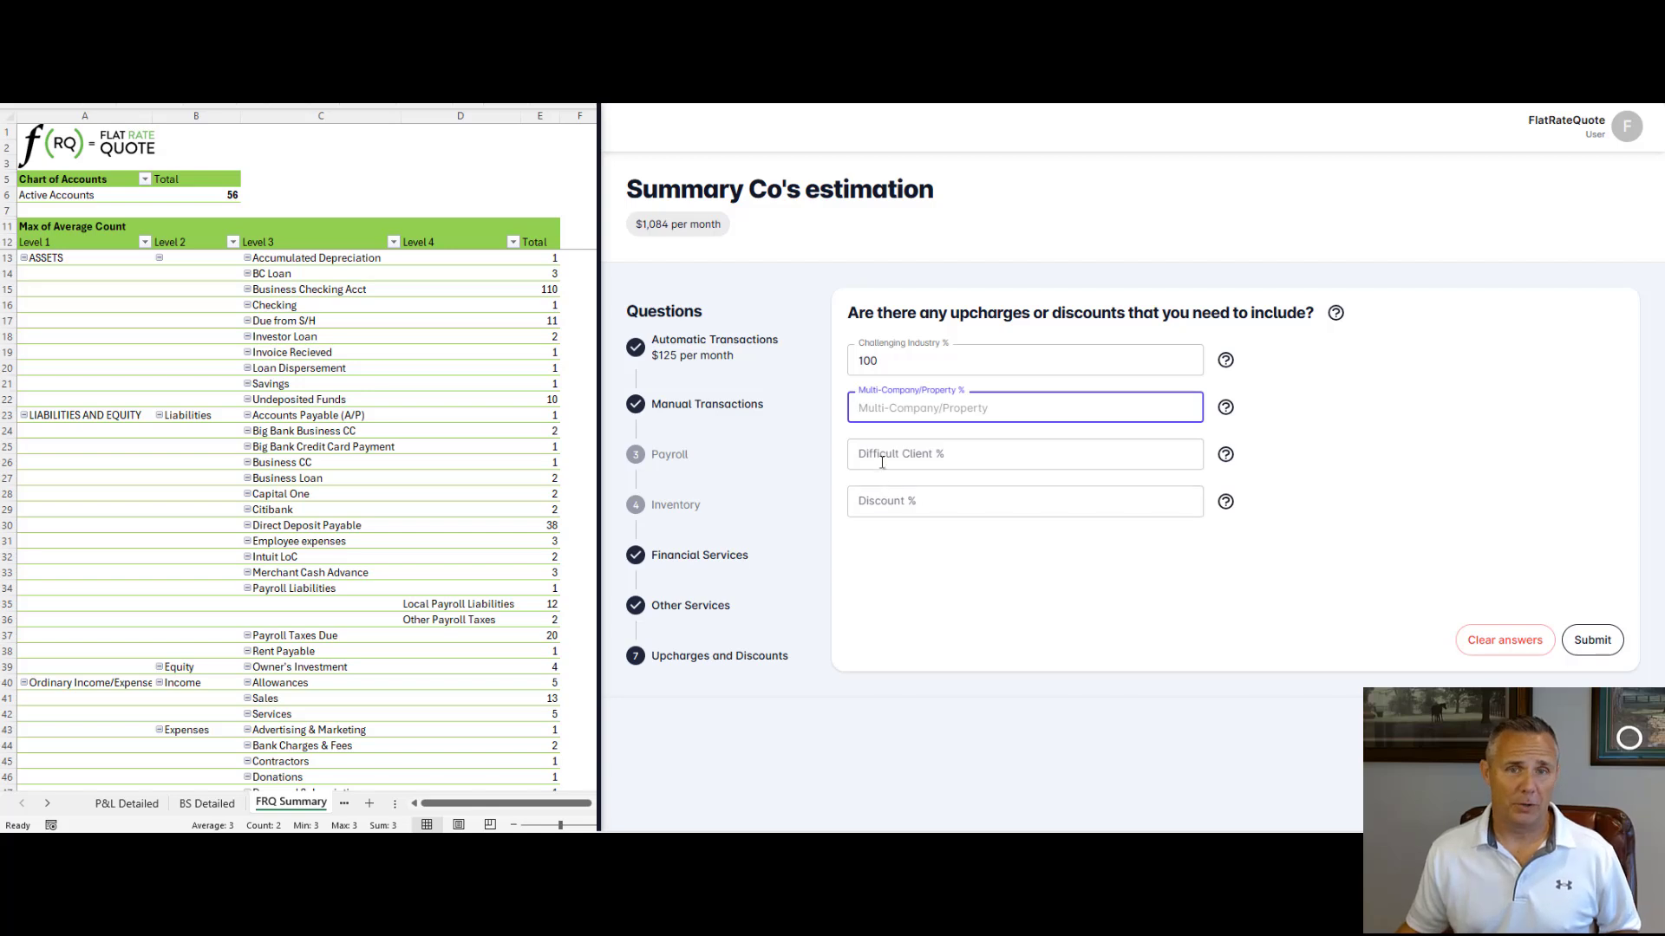
pyautogui.hotkey('shift', 'Tab')
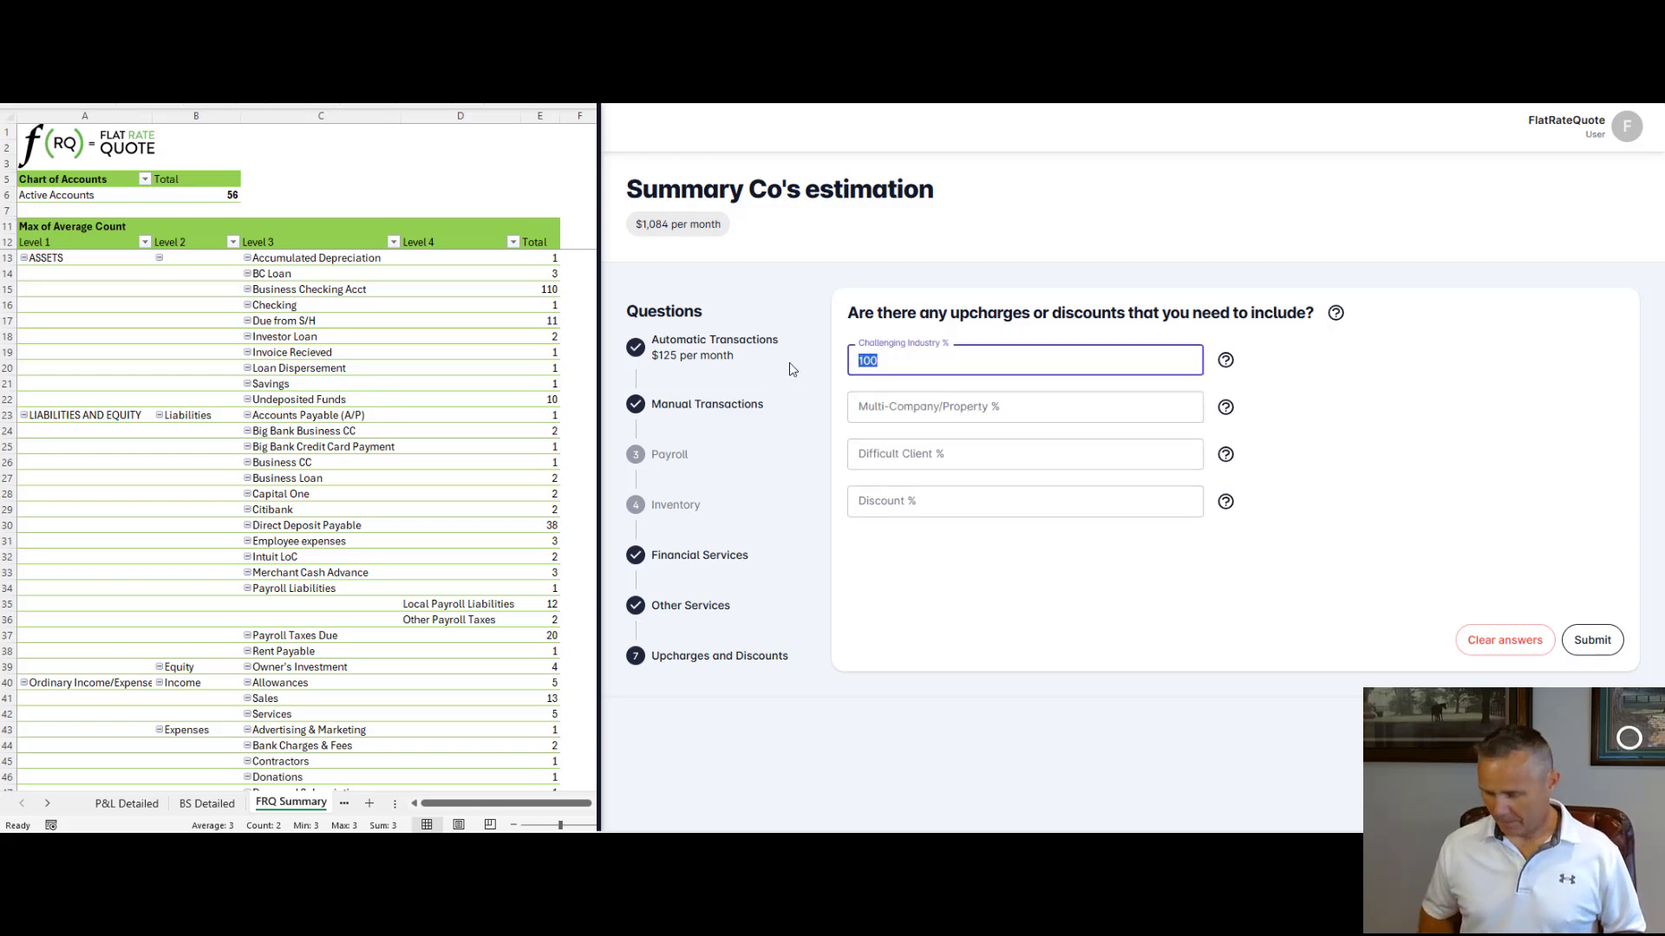
pyautogui.press('BackSpace')
pyautogui.press('Tab')
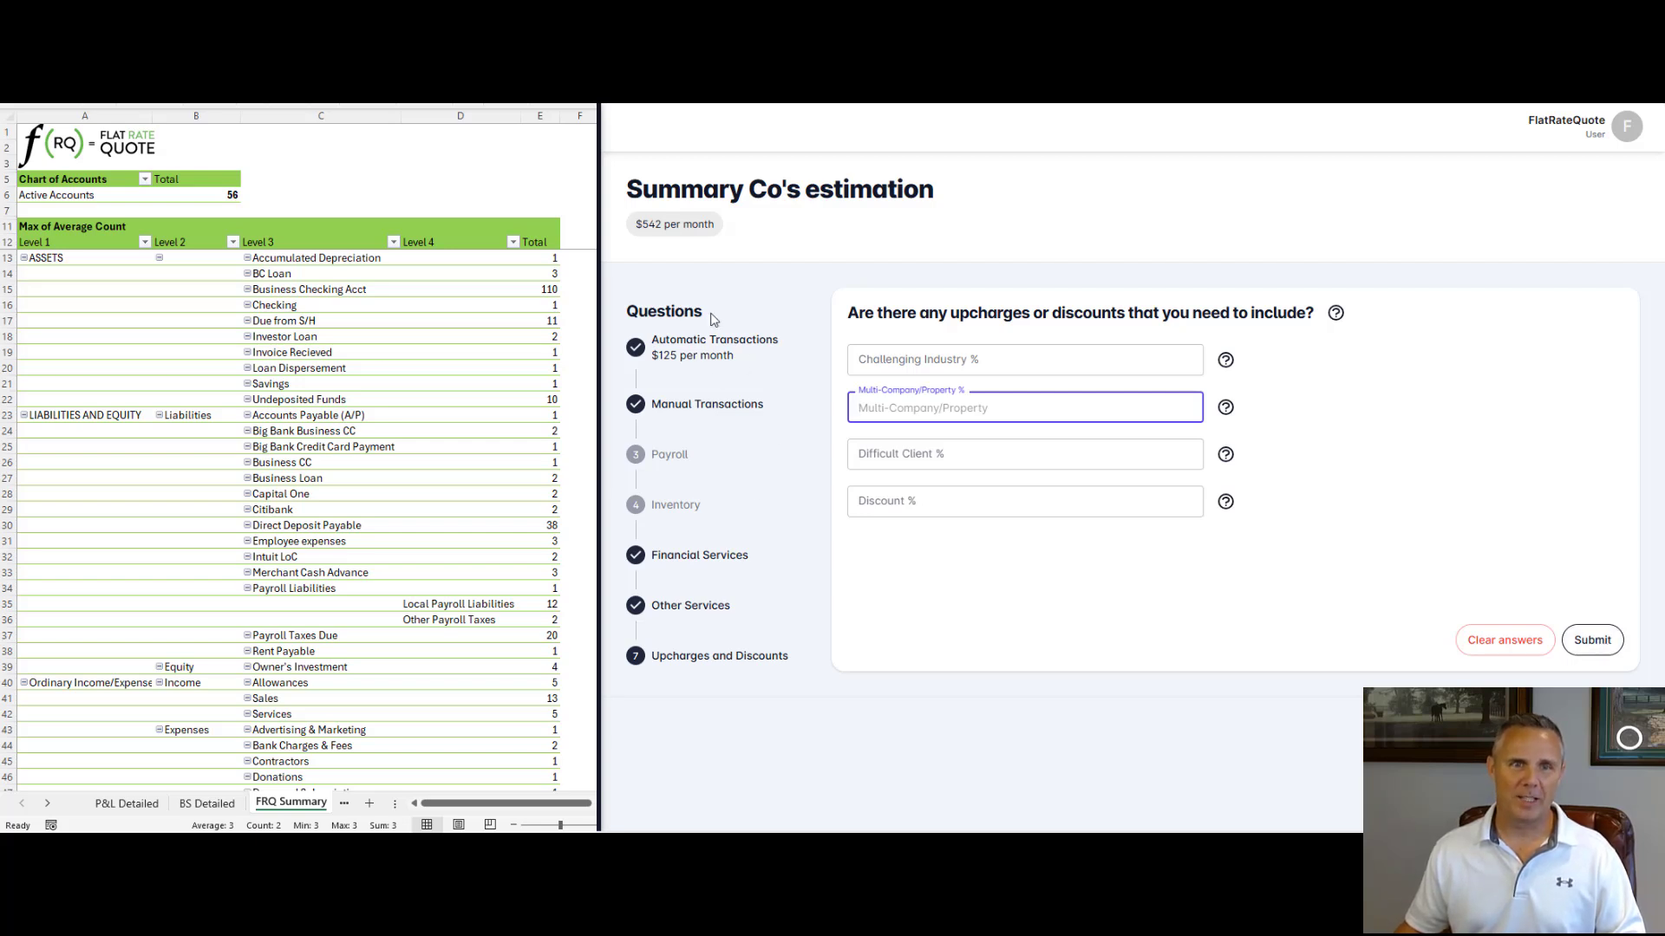
# Step: Review Summary Co's monthly total and the Automatic Transactions charge and answers, and leave the questionnaire for the customer list
pyautogui.moveTo(636, 223); pyautogui.dragTo(663, 223)
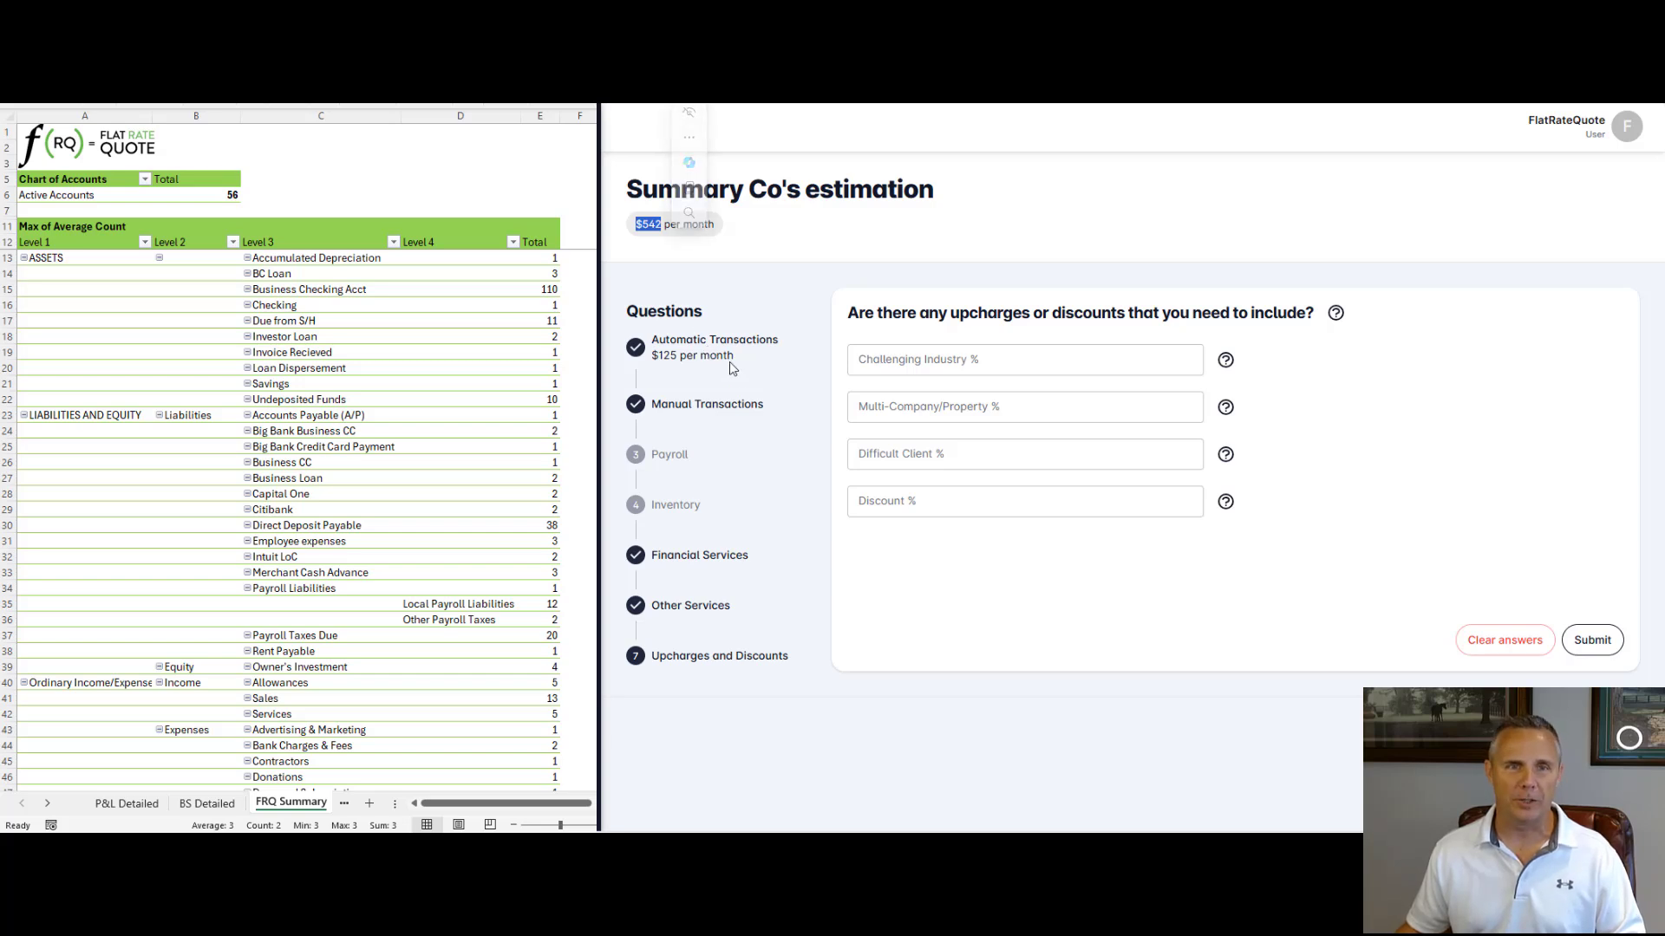
pyautogui.moveTo(652, 354); pyautogui.dragTo(695, 355)
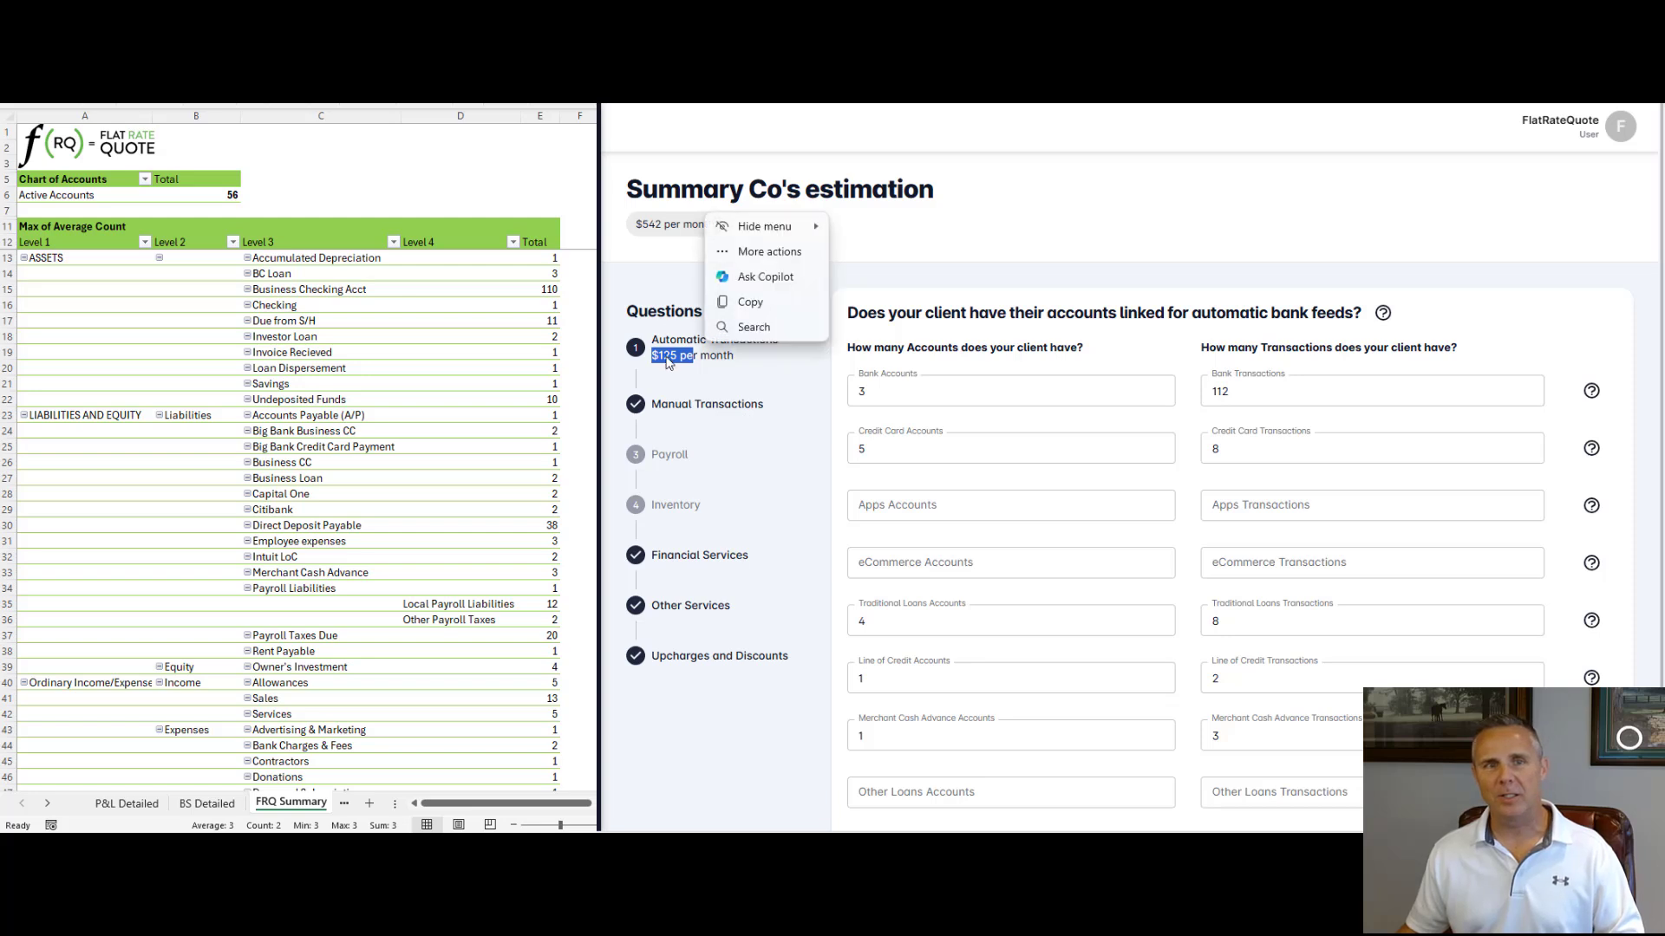
pyautogui.click(646, 224)
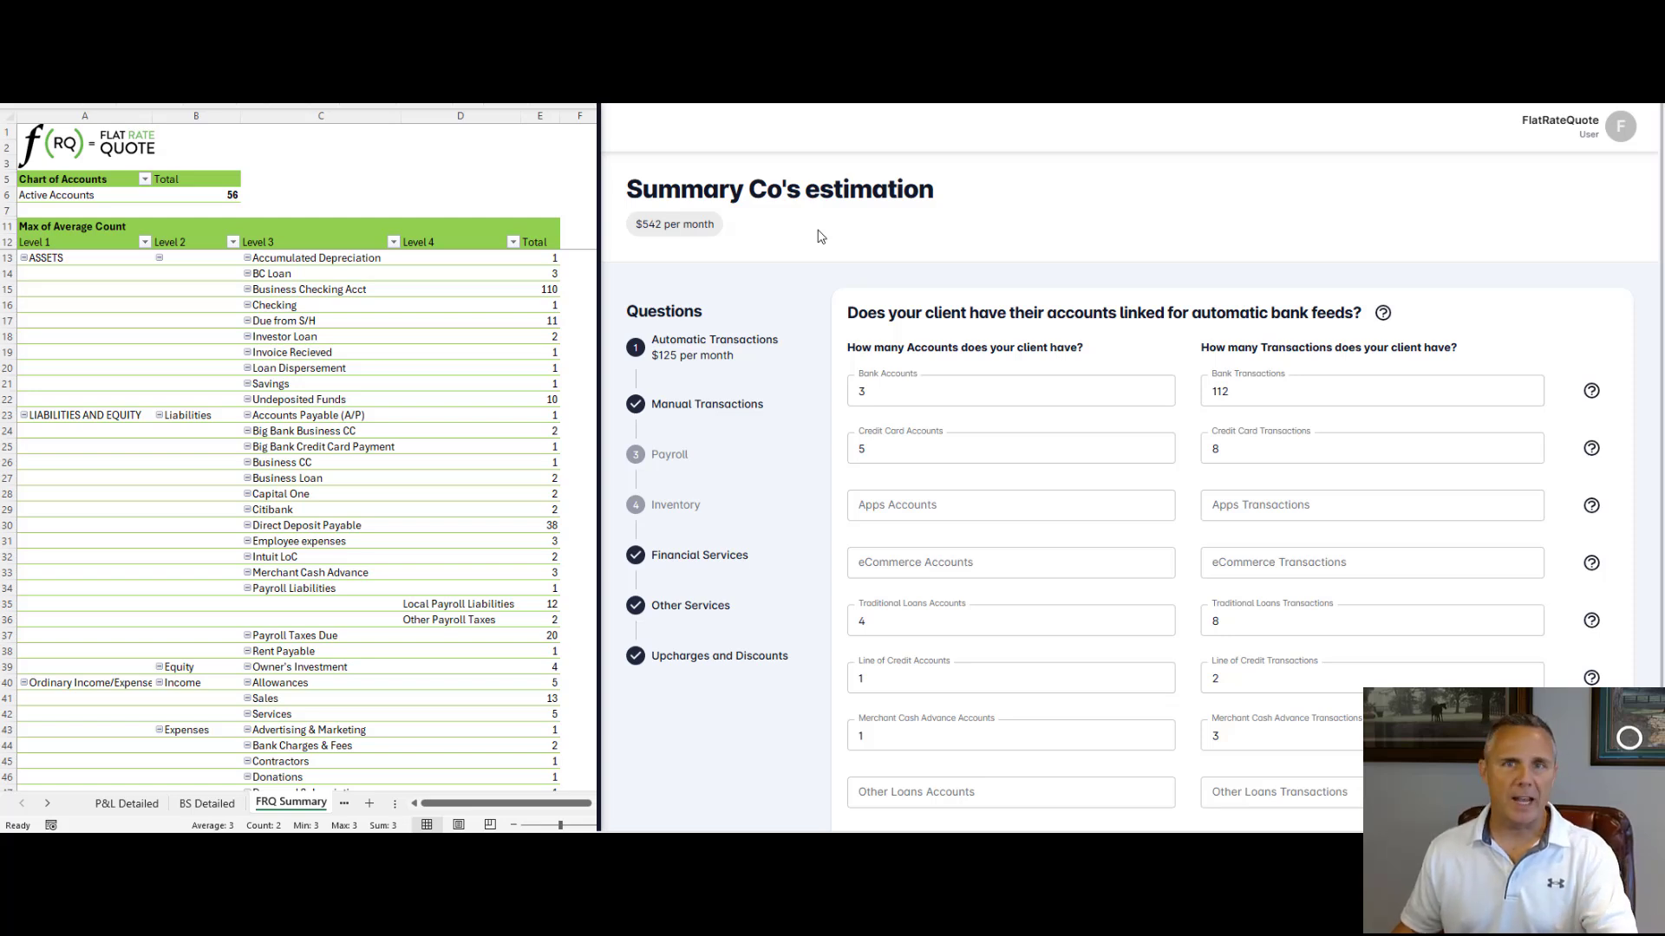
pyautogui.scroll(-2, 1596, 490)
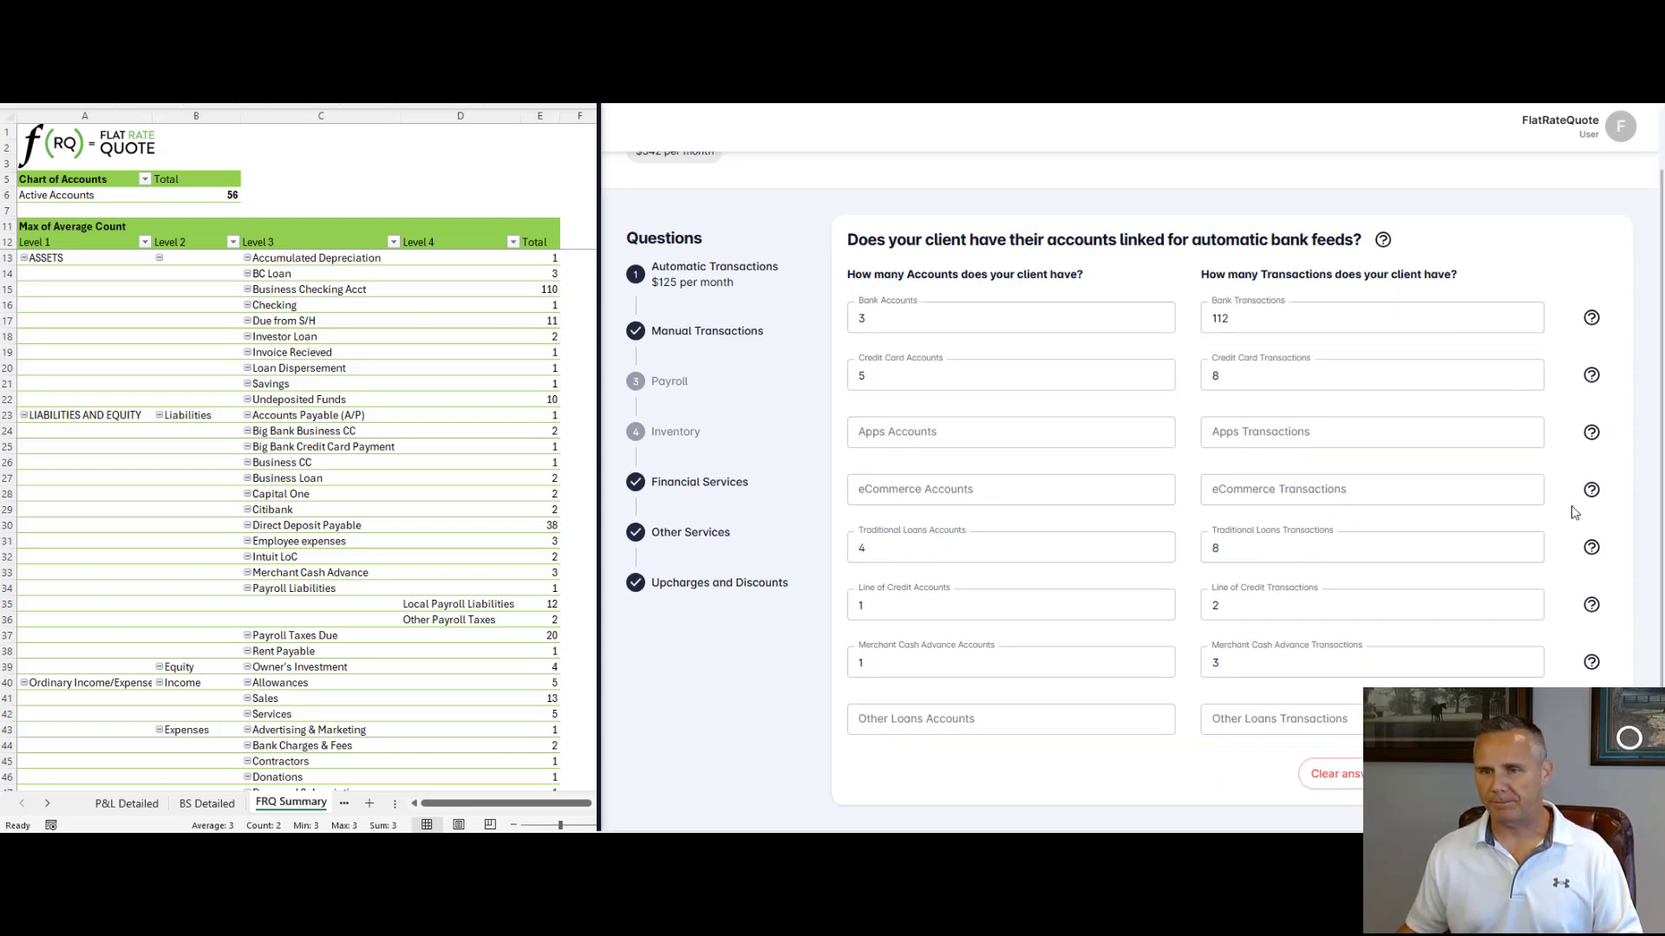
pyautogui.click(1479, 774)
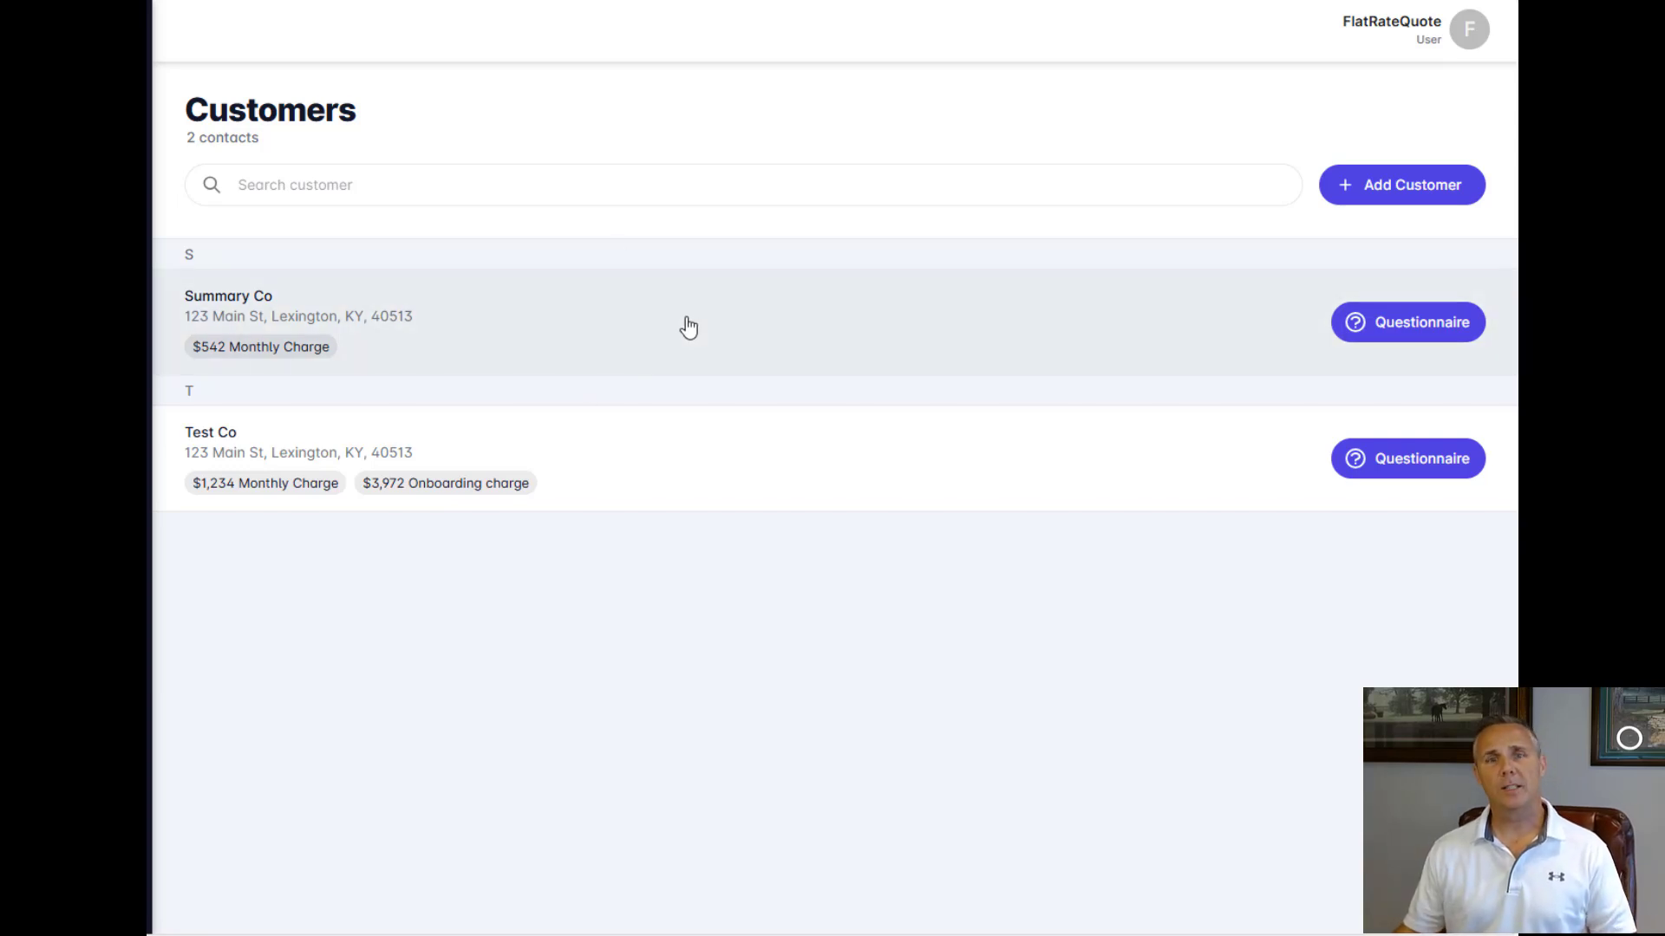
# Step: Edit Summary Co's historical cleanup, setting Cleanup Needed to On for 3 months, save it, and close the customer details
pyautogui.click(690, 326)
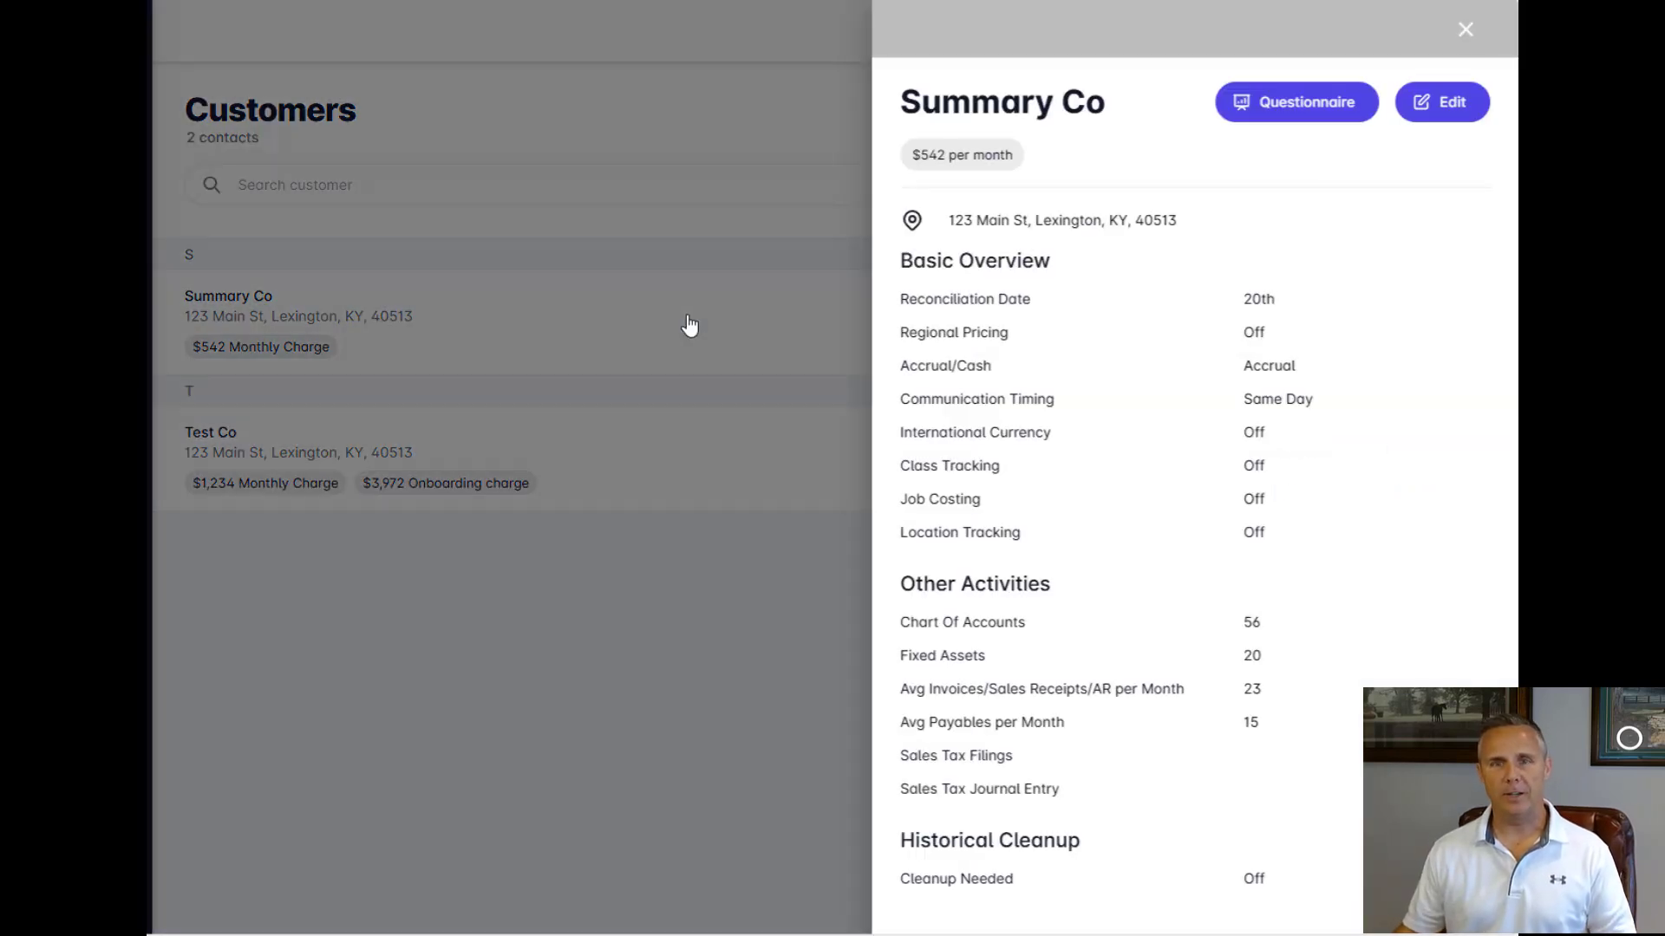
pyautogui.click(1454, 100)
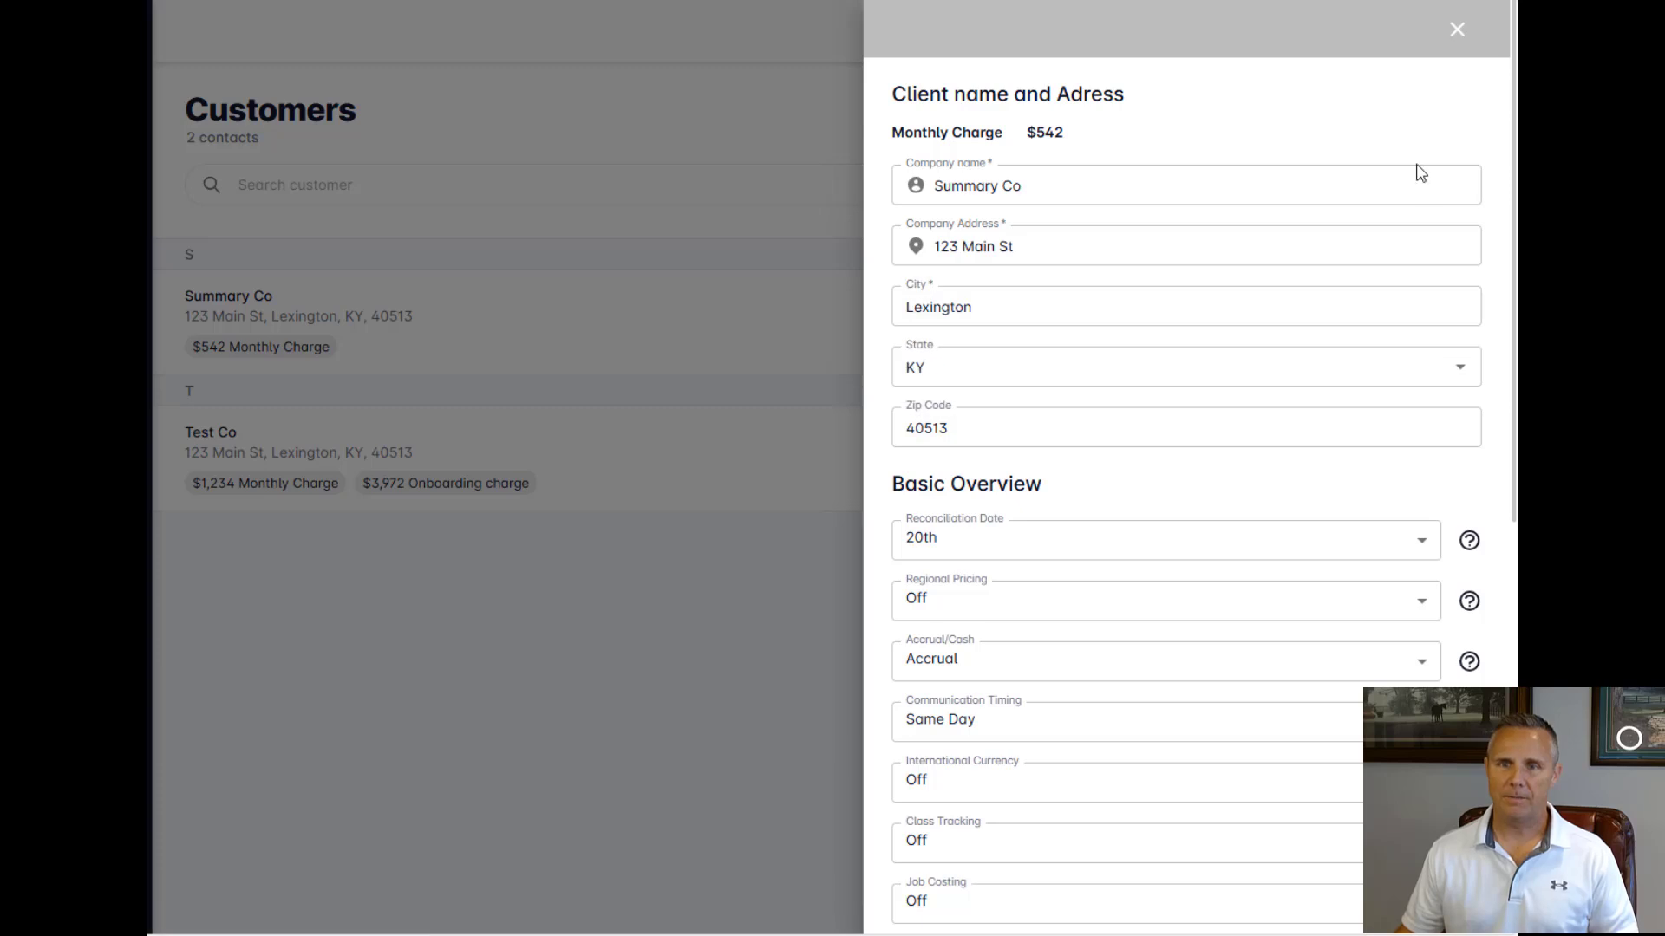
pyautogui.scroll(-4, 1425, 208)
pyautogui.scroll(-4, 1423, 230)
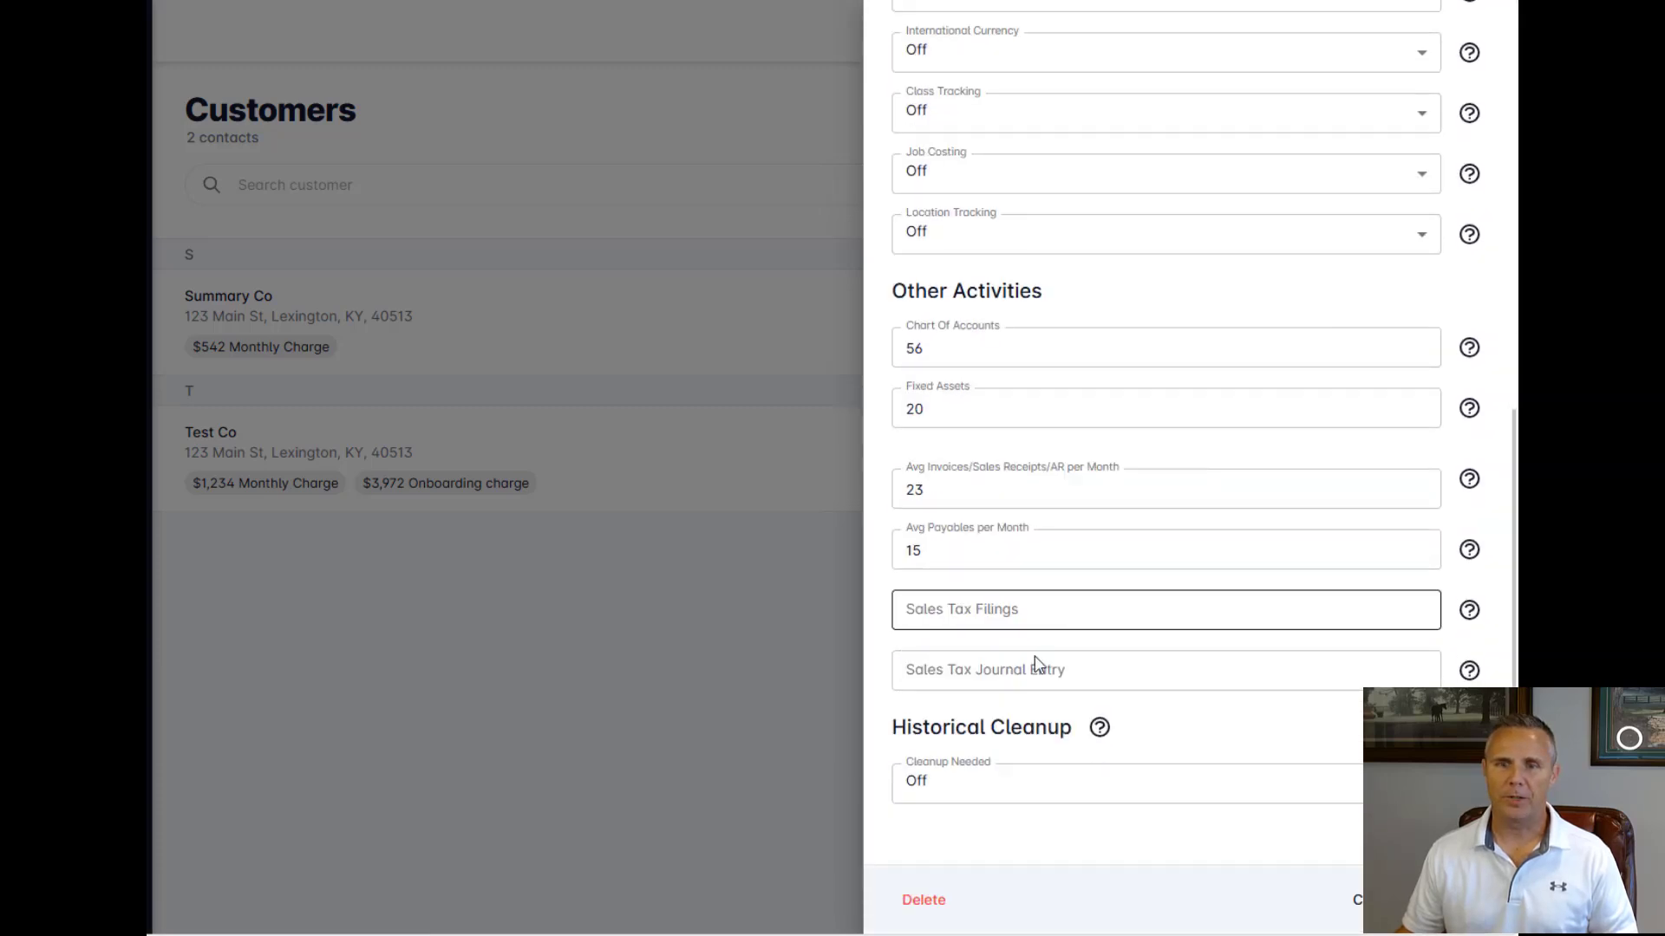
pyautogui.click(1013, 805)
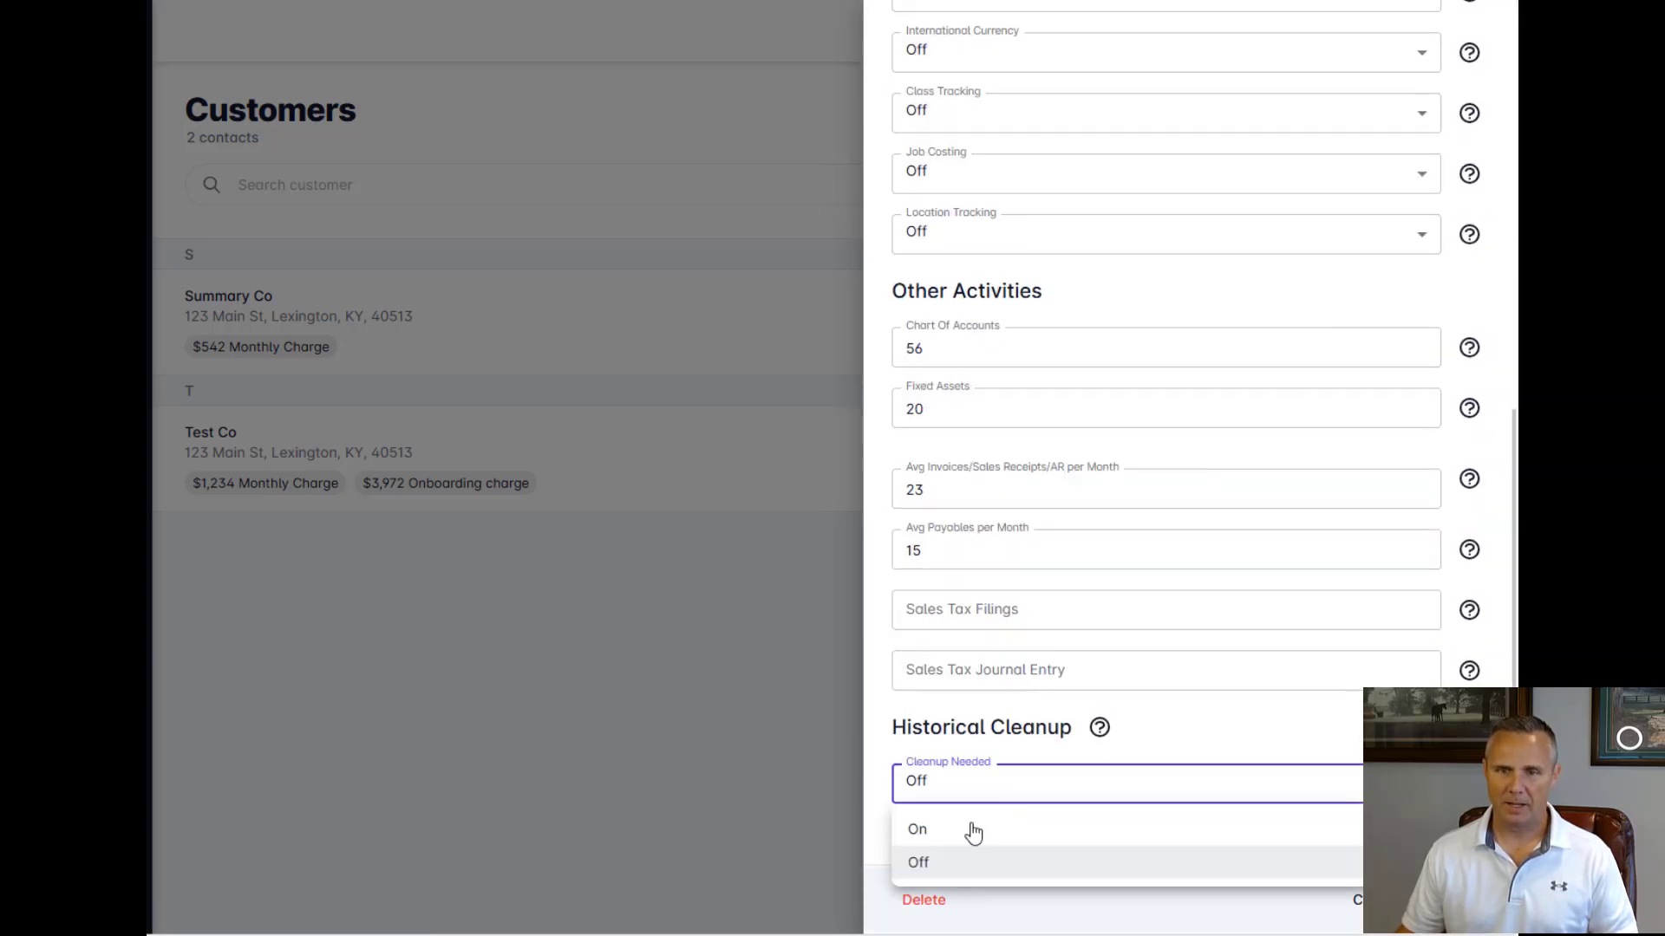
pyautogui.click(922, 833)
pyautogui.click(1020, 843)
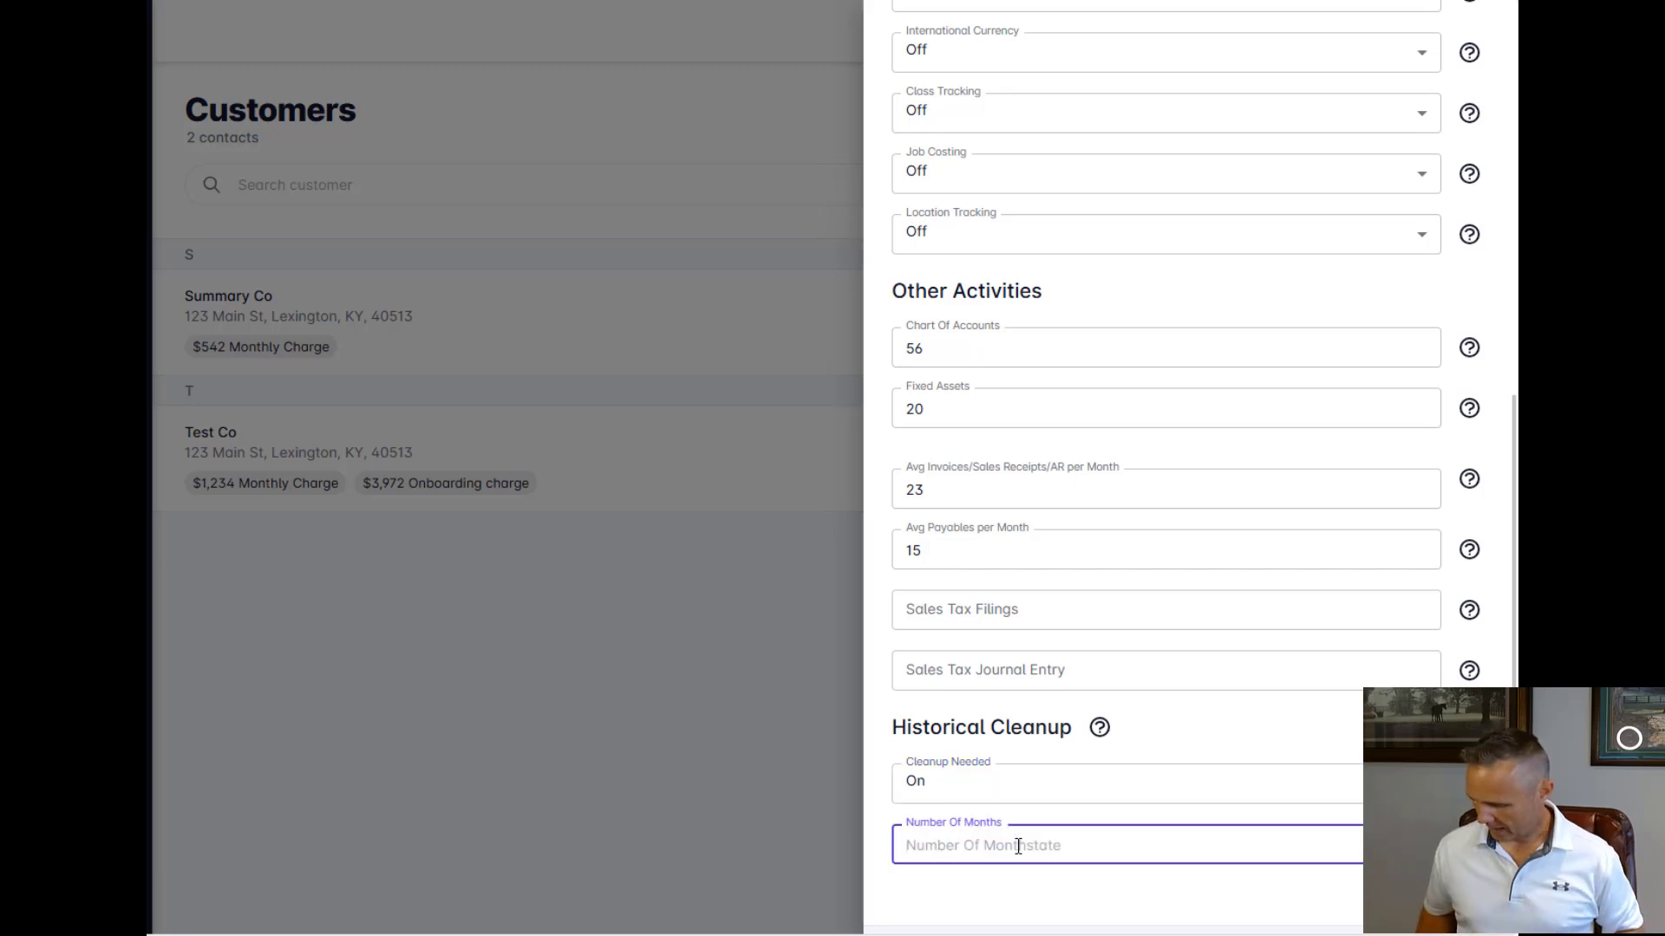
pyautogui.write('3')
pyautogui.scroll(-1, 1023, 854)
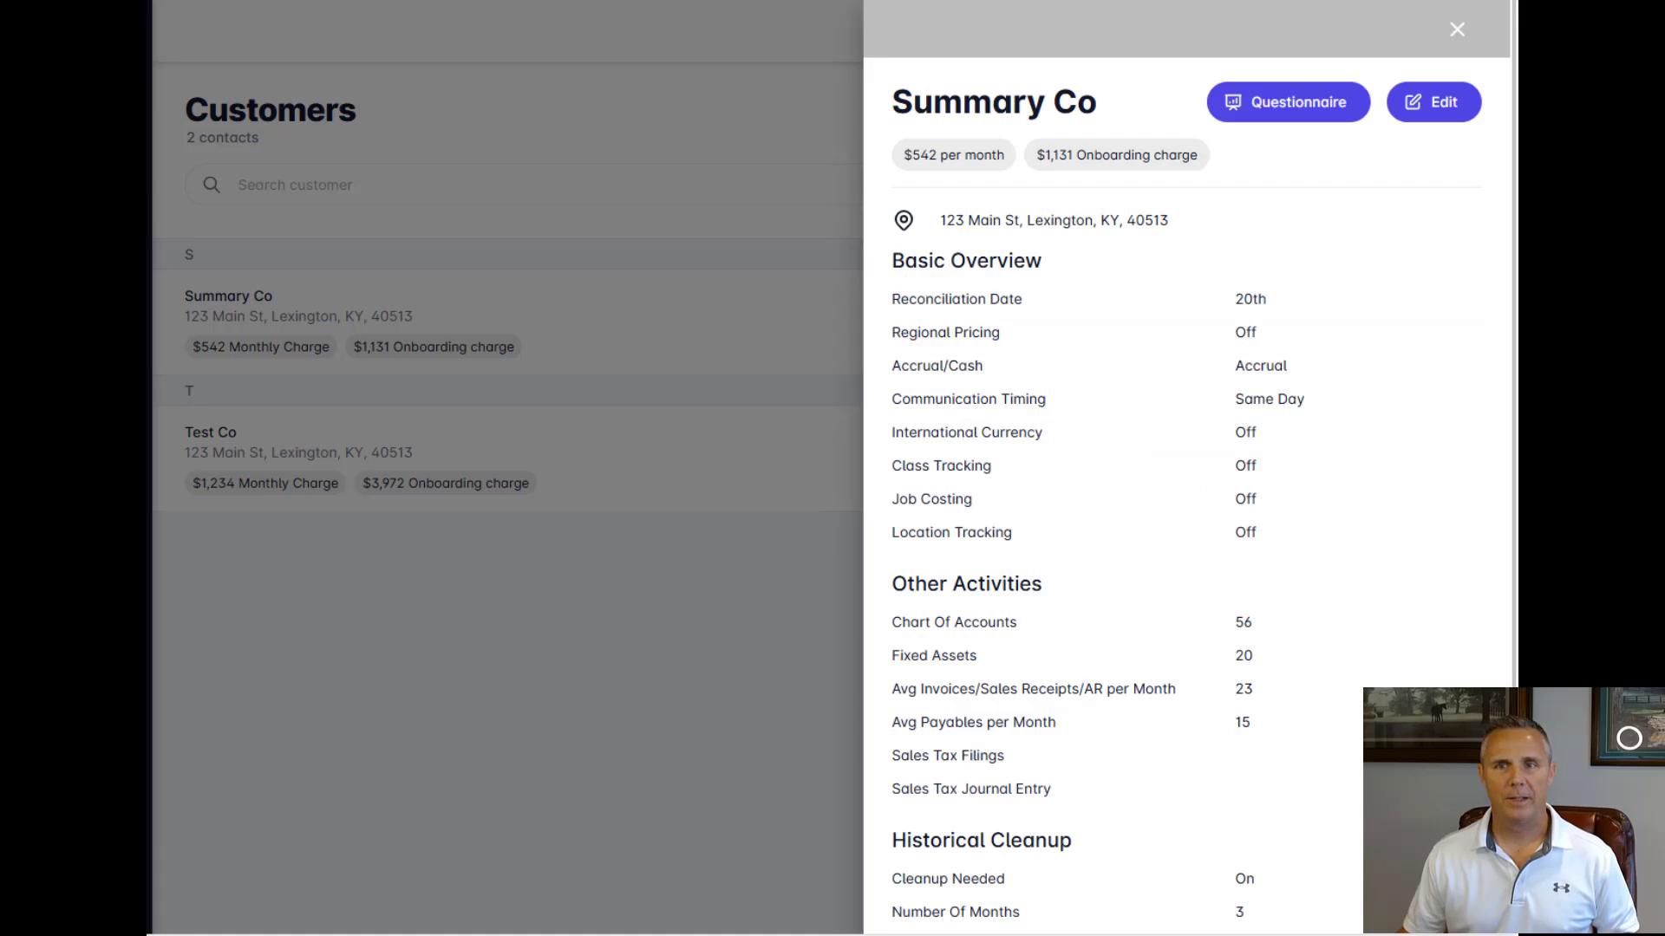
pyautogui.click(1454, 33)
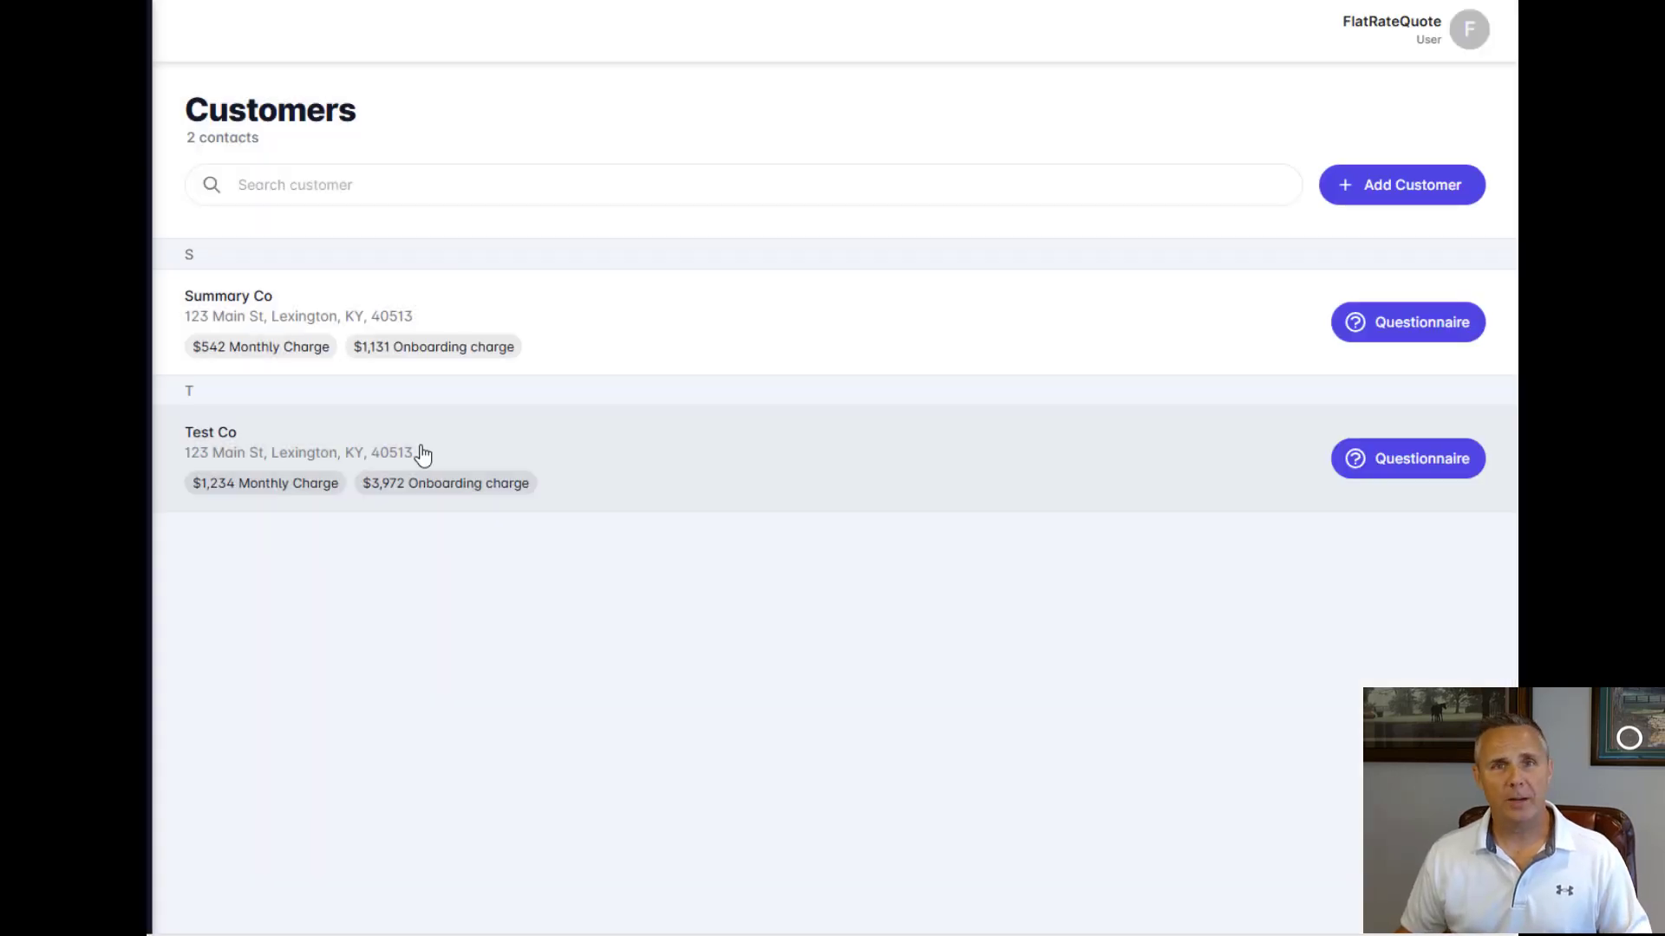